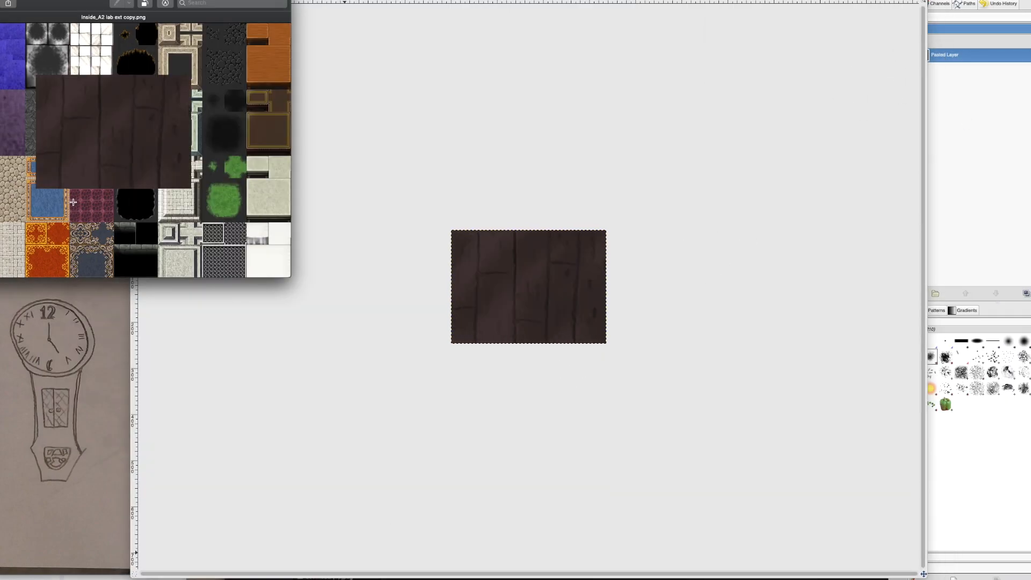
Step: Enlarge the Inside_A2 lab ext copy.png view and fit the pasted plank texture over the magenta floor tile's upper part
drag(290, 277, 563, 362)
drag(106, 268, 258, 260)
drag(354, 316, 288, 270)
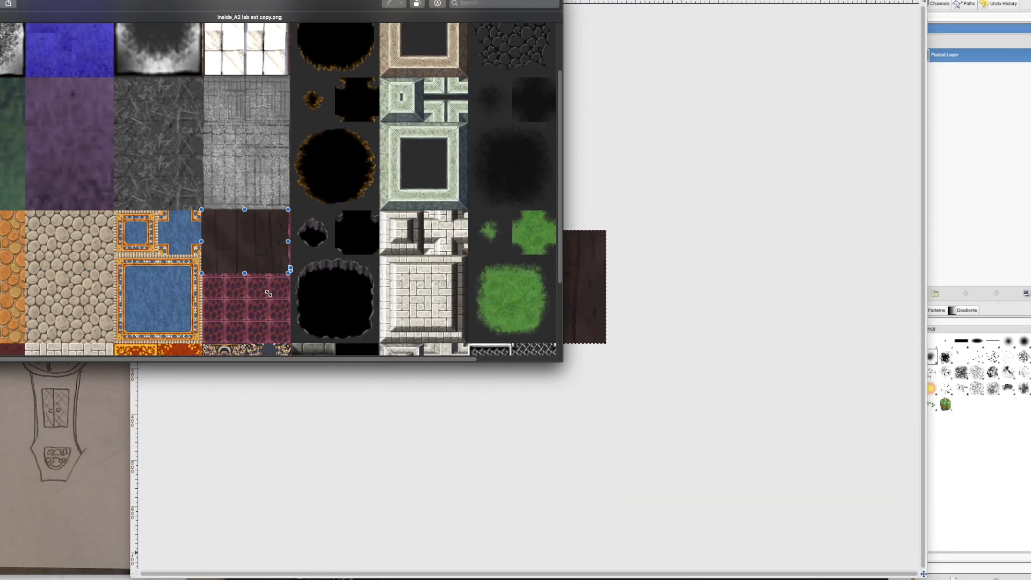
Step: Paste more copies of the plank texture, fit them over the rest of the magenta floor tile, and close the tileset
scroll(289, 269, down, 5)
key(super+v)
drag(515, 235, 319, 93)
drag(294, 75, 291, 206)
drag(267, 190, 267, 207)
key(super+v)
drag(359, 256, 241, 182)
drag(406, 287, 185, 125)
mouse_move(127, 89)
mouse_down()
mouse_move(241, 194)
mouse_move(234, 123)
mouse_up()
key(super+w)
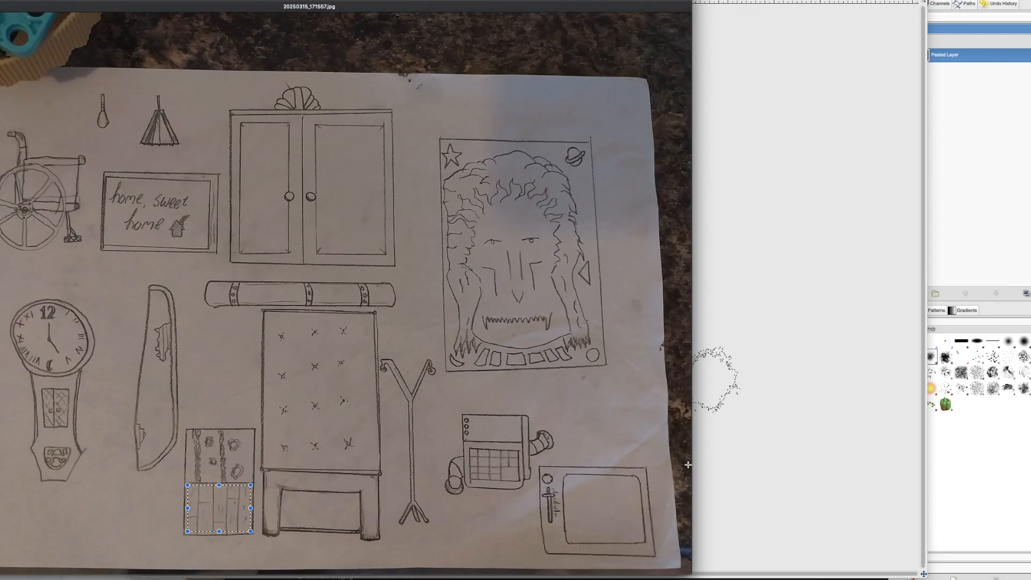
Step: Close the plank image without saving and create a new image from the copied wall sketch with vines and knots
click(974, 237)
key(super+w)
key(super+d)
key(super+shift+v)
Step: Outline the left vine with Free Select and put the copied vine on a new layer
click(92, 26)
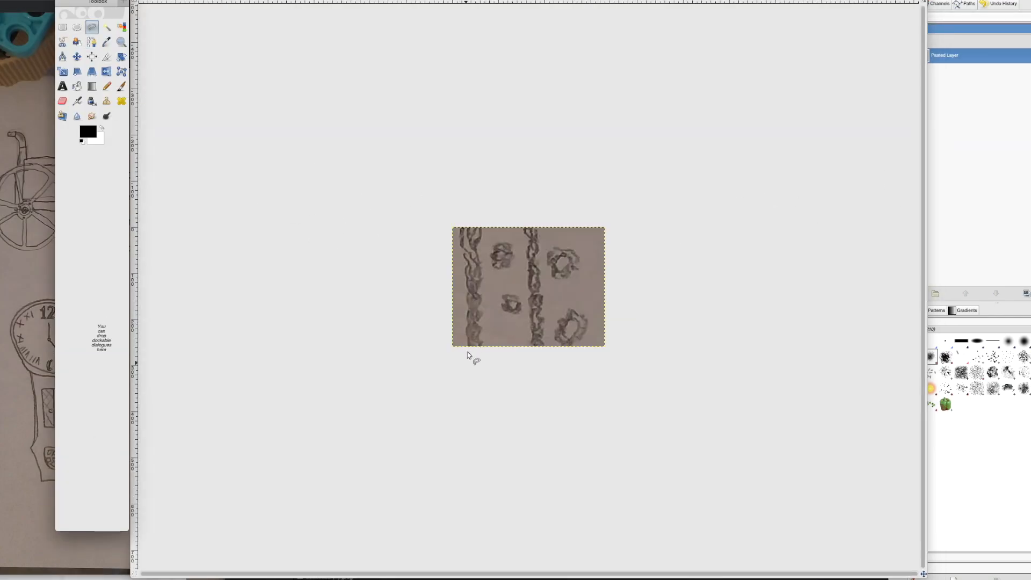
click(468, 360)
click(469, 352)
click(467, 341)
click(469, 333)
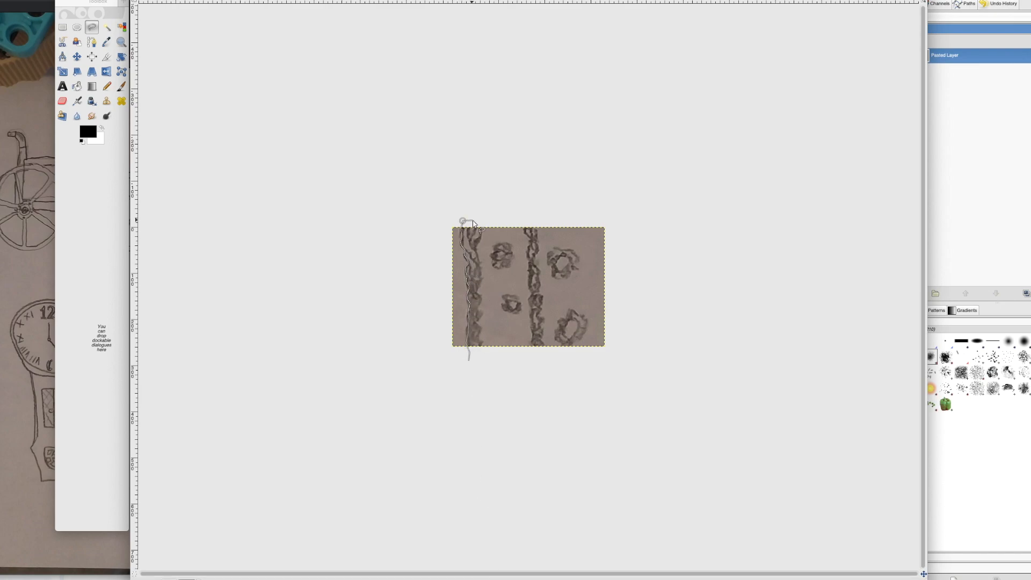
right_click(967, 56)
click(988, 77)
Step: Outline the second vine, copy it from the base layer and paste it onto the Pasted Layer #1 vine layer
drag(531, 356, 533, 326)
click(530, 356)
click(945, 70)
key(super+c)
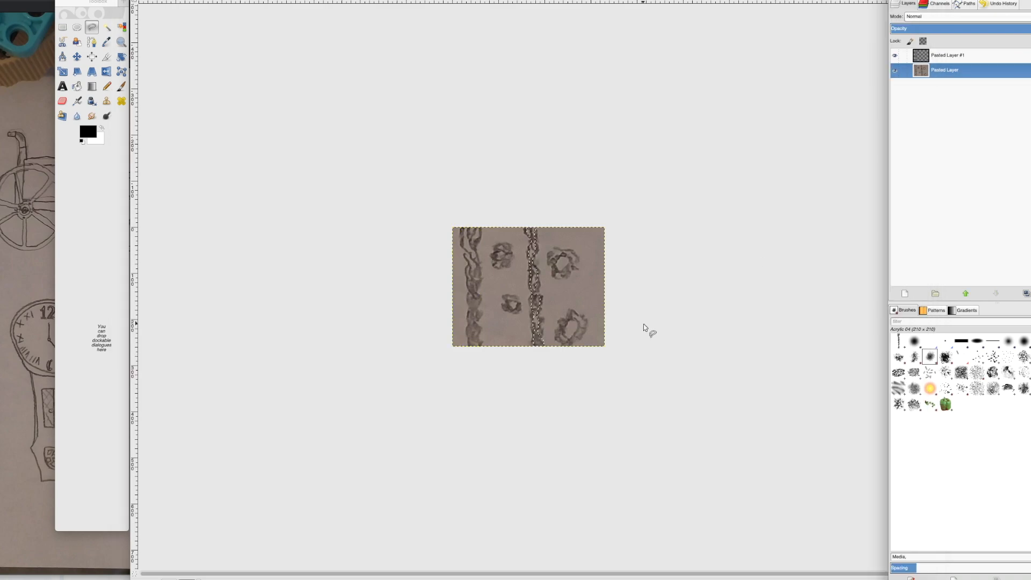
click(948, 55)
key(super+v)
Step: Colour both vines teal with Colourify
click(121, 0)
click(145, 132)
click(579, 334)
click(569, 381)
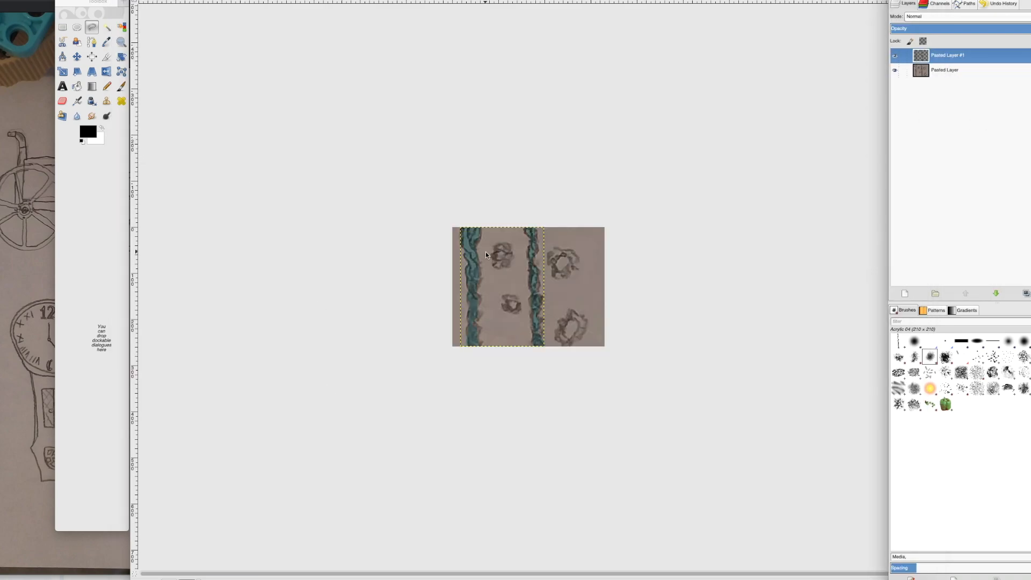
Step: Outline the two small knots between the vines on the base layer and colour them green with Colourify
click(946, 70)
drag(493, 256, 494, 254)
click(121, 0)
click(147, 129)
click(494, 323)
click(569, 351)
drag(505, 296, 573, 312)
click(120, 0)
click(146, 128)
click(569, 351)
Step: Colour the two large knots beside the second vine green with Colourify
click(121, 0)
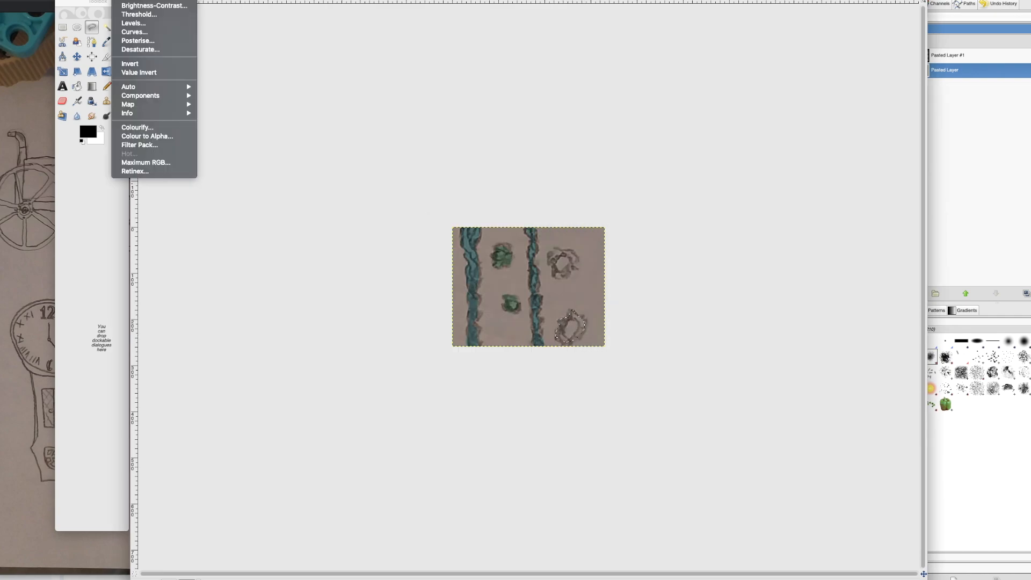
click(146, 128)
click(569, 350)
click(121, 0)
click(146, 128)
click(569, 351)
Step: Choose the soft 2. Hardness 050 copy brush, clear the selection and try erasing the centre of the upper small knot
click(62, 101)
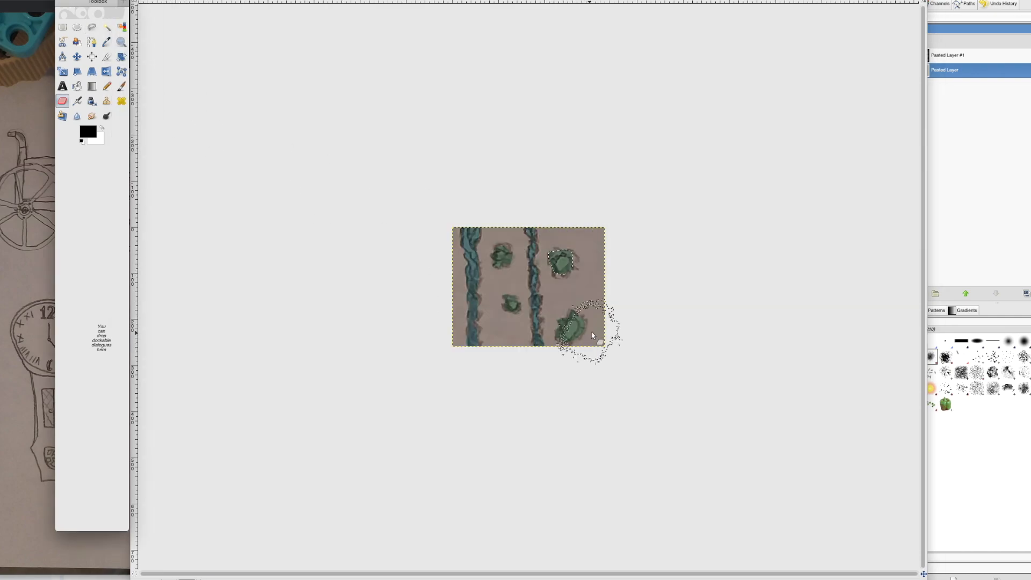
double_click(62, 101)
click(90, 65)
click(1030, 341)
click(773, 187)
click(62, 27)
click(419, 215)
click(62, 101)
click(500, 256)
Step: Make white the foreground colour and paint white glows in the centres of the green knots with the Paintbrush
click(92, 116)
click(90, 132)
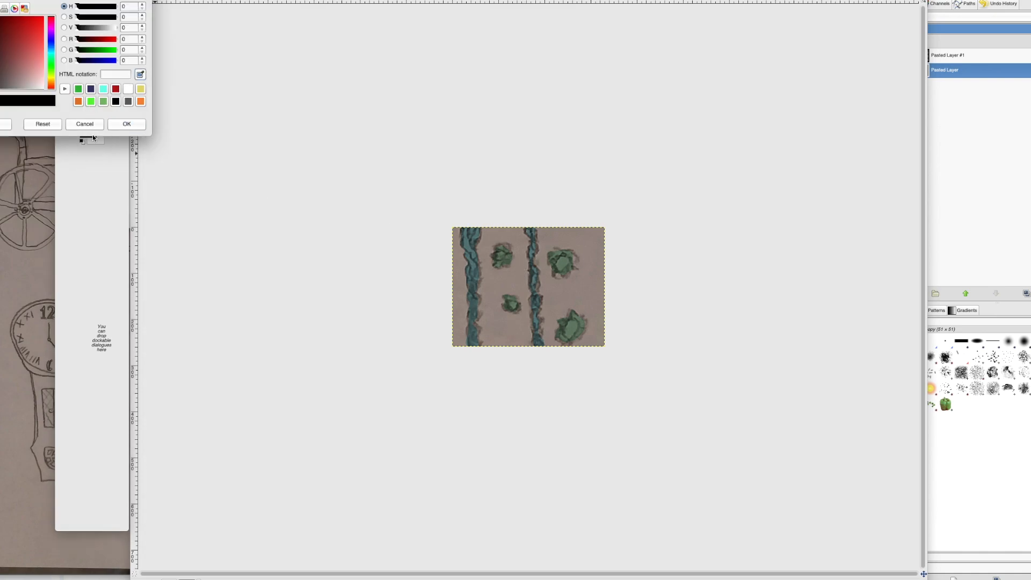
click(197, 171)
click(157, 223)
click(101, 128)
click(122, 86)
click(512, 304)
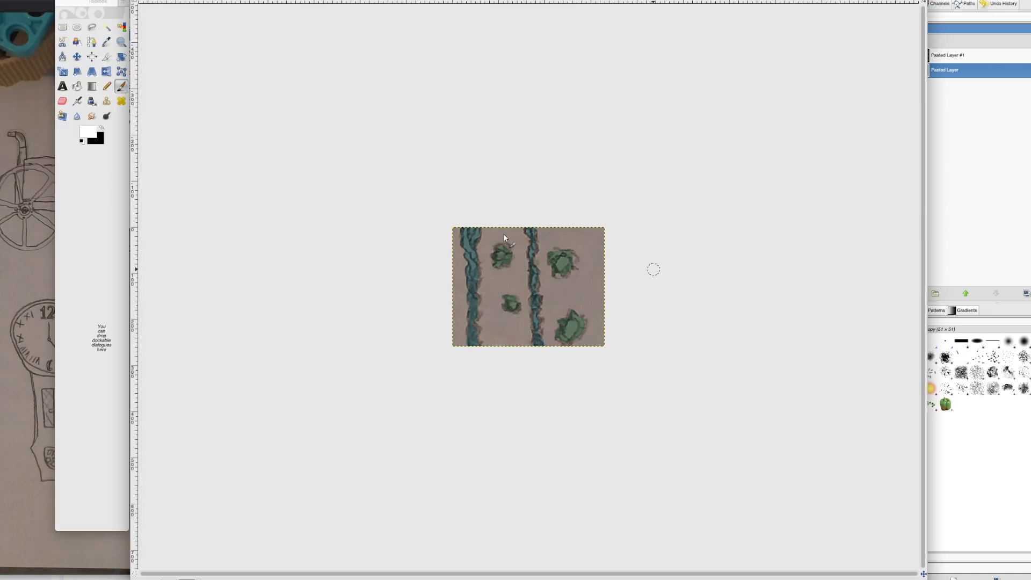
double_click(121, 86)
click(512, 304)
click(501, 255)
click(562, 262)
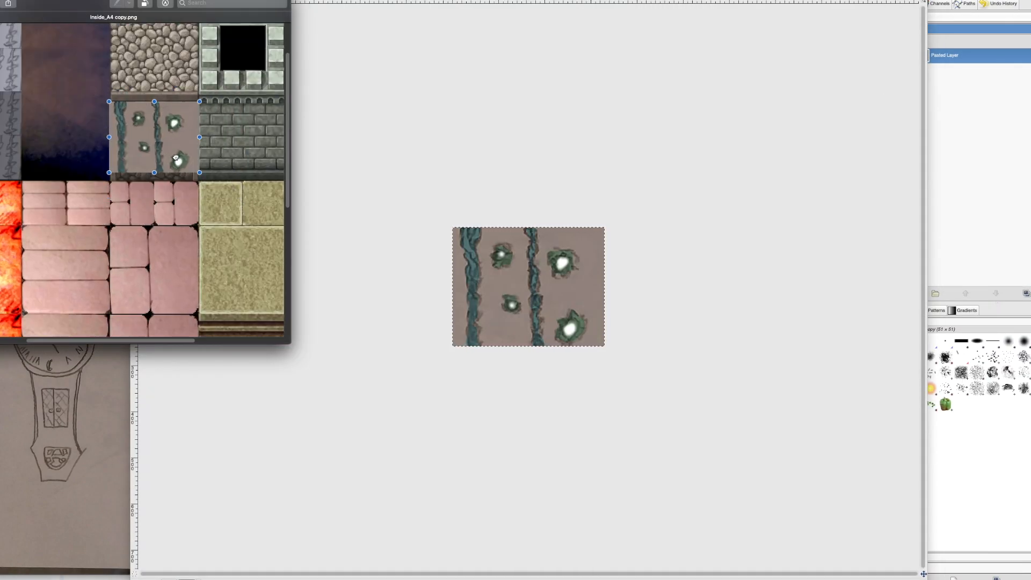
Step: Position copies of the finished wall texture over the cobblestone wall tiles in Inside_A4 copy.png
drag(175, 157, 182, 80)
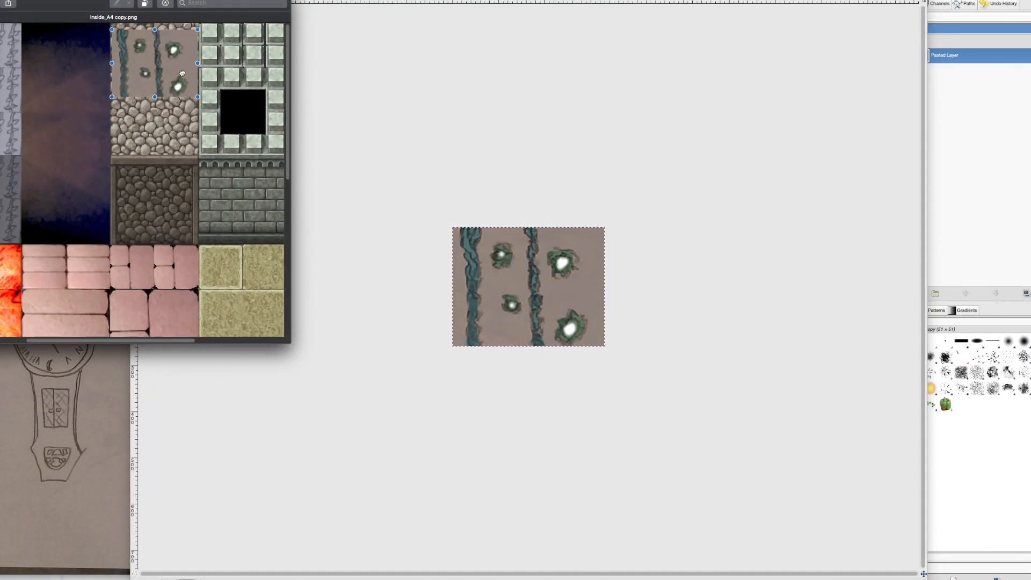
drag(172, 146, 139, 197)
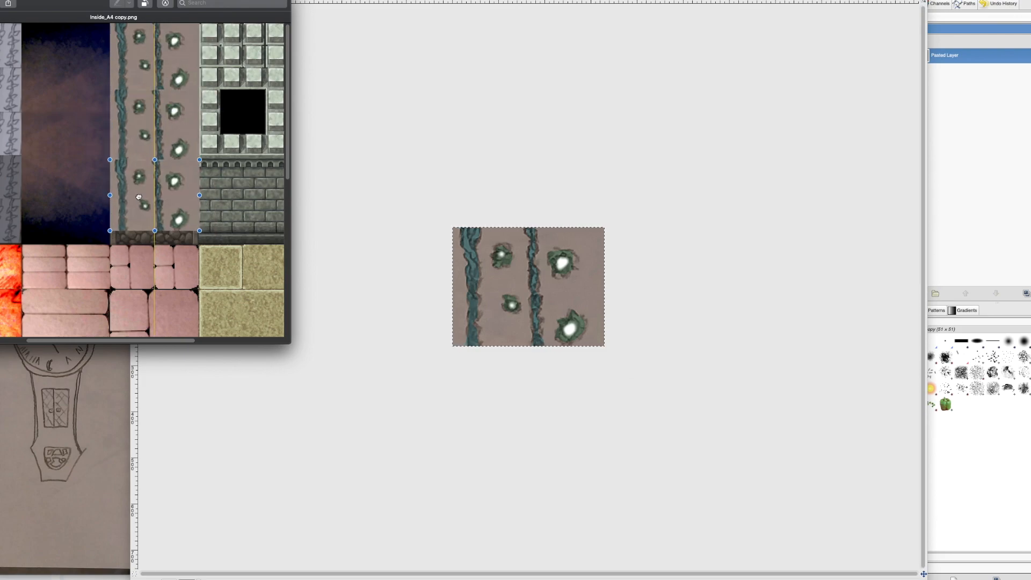
drag(151, 153, 217, 137)
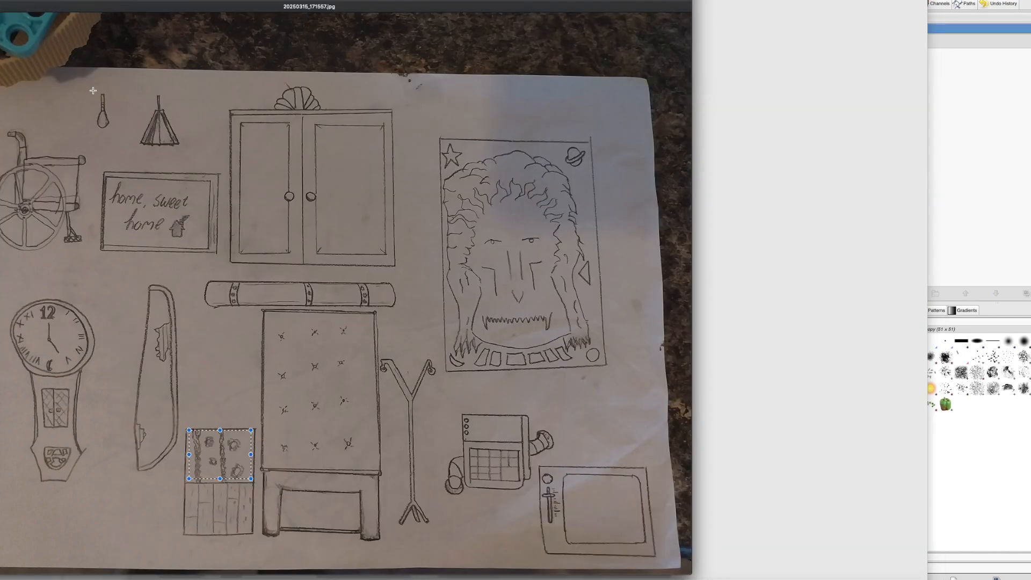
Step: Trace the outline of the light bulb sketch with Free Select, starting at its cord
click(773, 141)
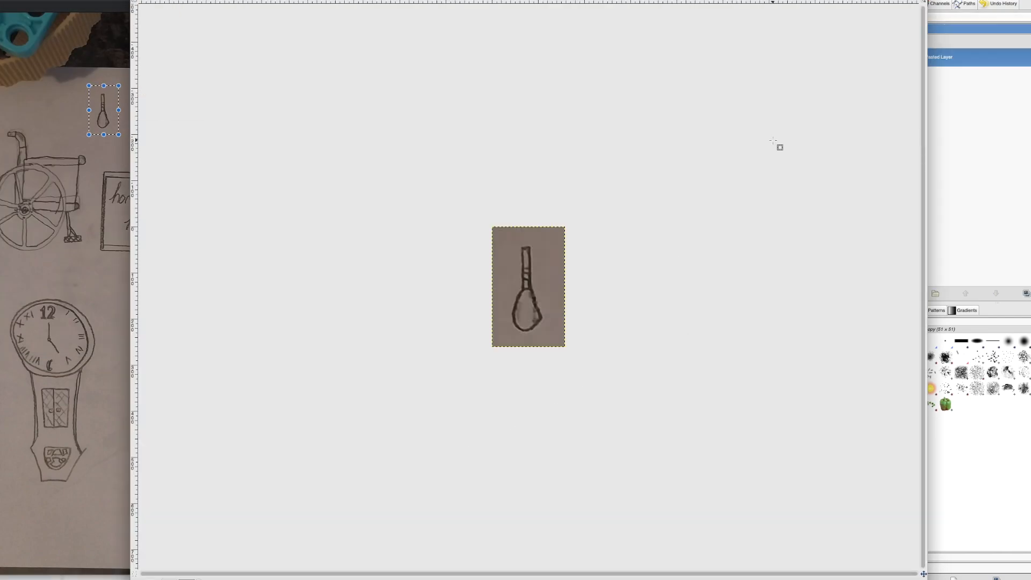
click(90, 371)
click(92, 27)
click(522, 249)
click(530, 248)
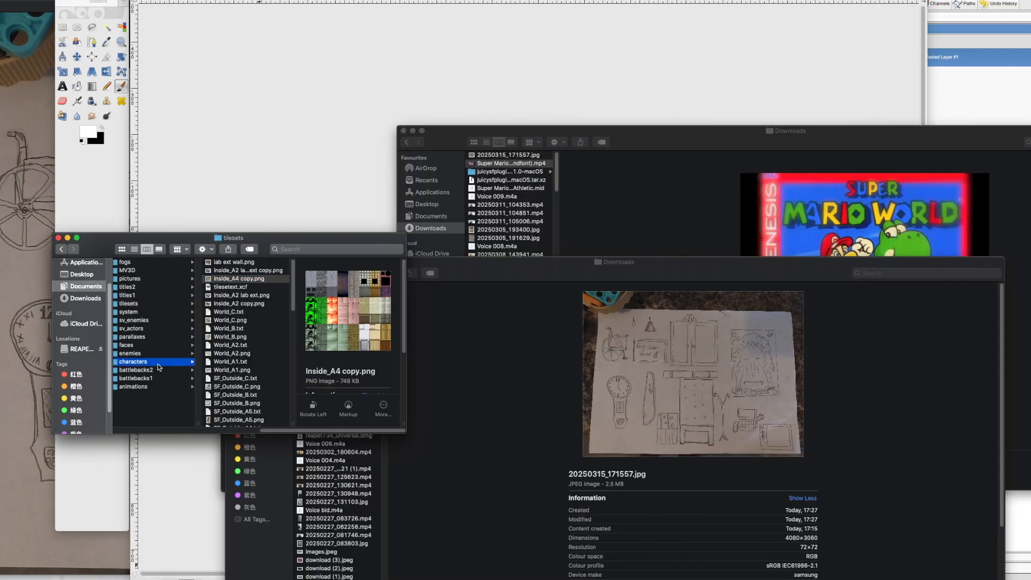
Step: Open the !Chest copy 3.png sprite sheet from the project's image folders
click(248, 279)
key(space)
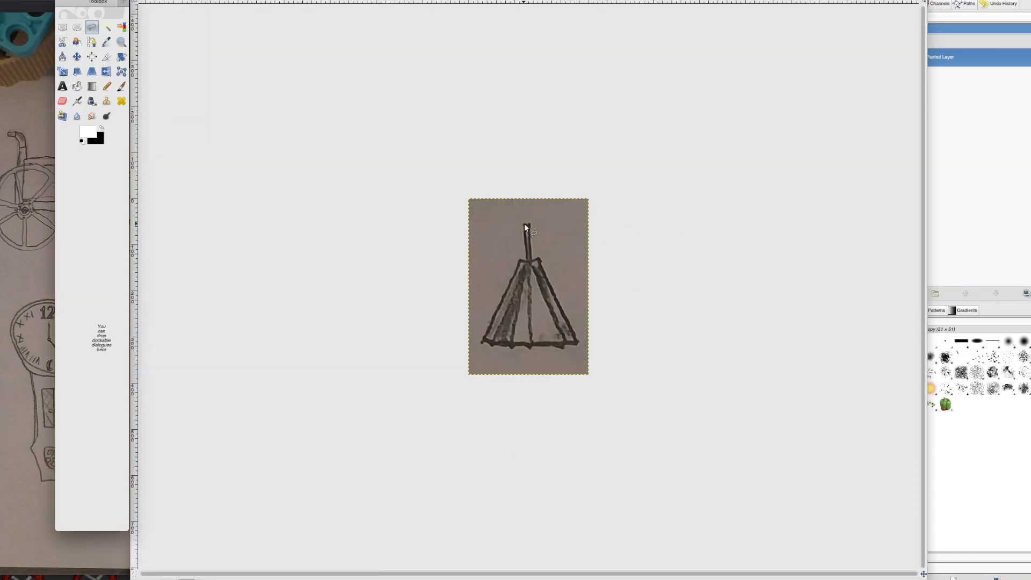
Step: Trace the lampshade sketch with Free Select and paint one of its side panels cyan on a separate layer
click(525, 224)
click(527, 260)
click(521, 260)
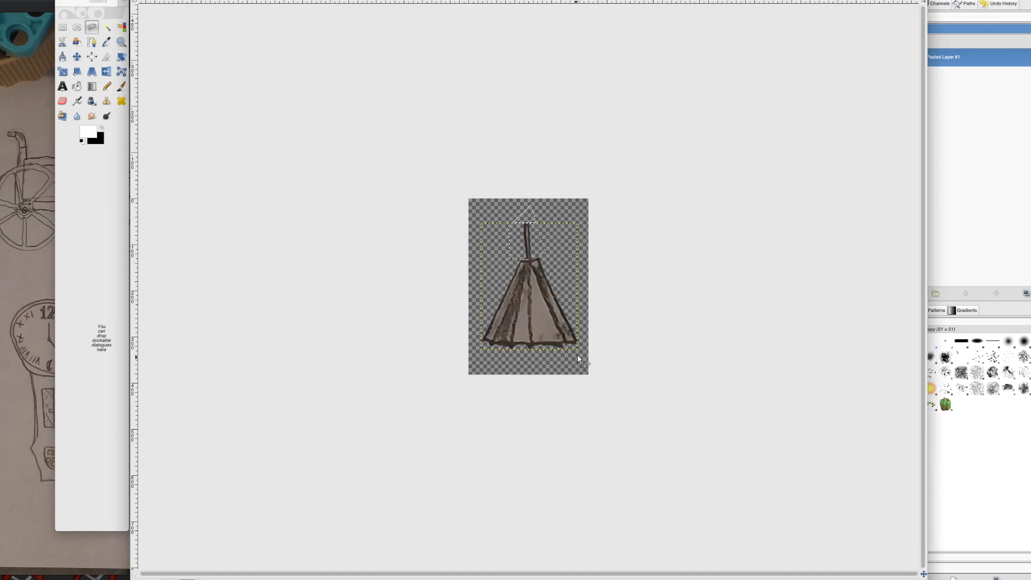
drag(524, 271, 510, 338)
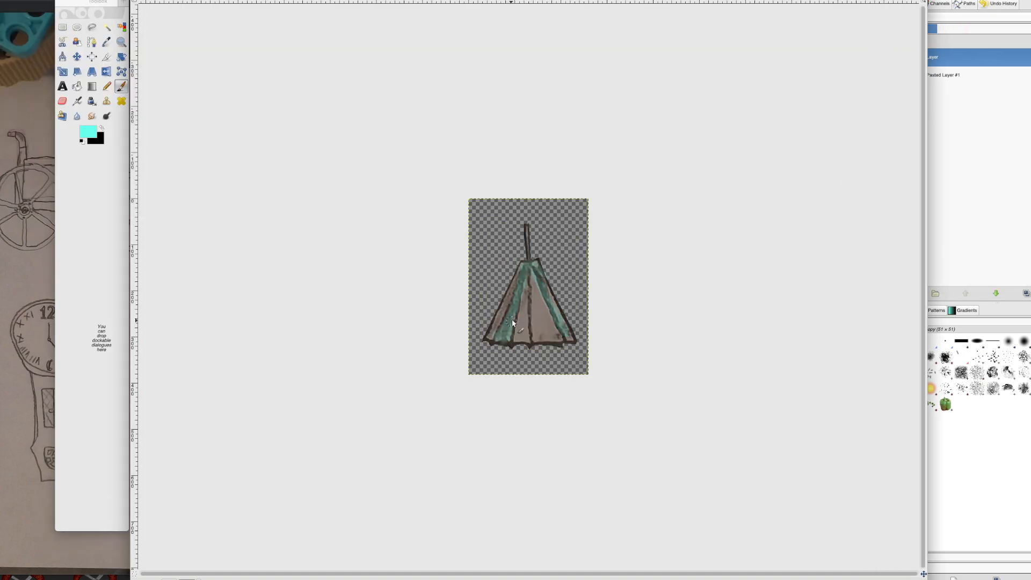
key(shift+e)
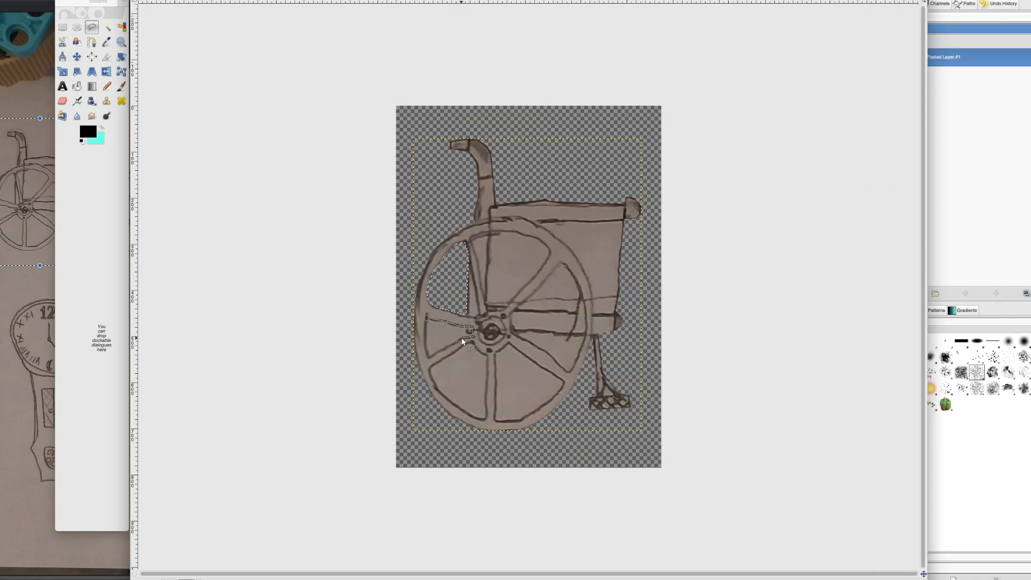
Step: Cut out the wheelchair wheel's gap beside the hub and copy the outlined wheel onto its own layer
click(426, 320)
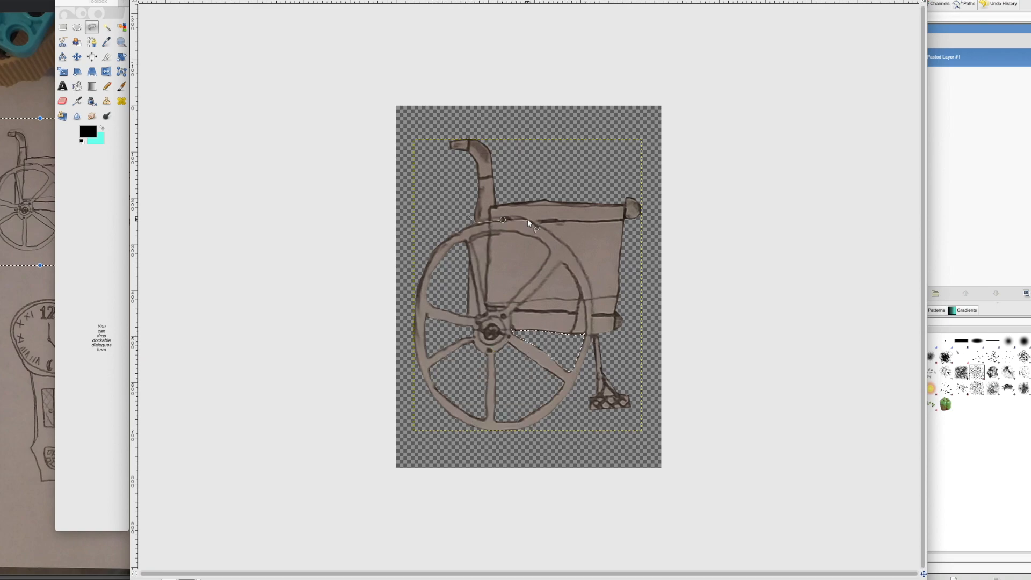
click(407, 350)
click(469, 217)
key(super+c)
key(super+v)
right_click(961, 56)
click(975, 70)
Step: Outline the gaps between the spokes on the wheel layer and delete their contents
click(574, 383)
click(466, 245)
click(466, 315)
click(458, 293)
click(467, 249)
key(Delete)
click(471, 239)
click(481, 234)
click(496, 232)
click(518, 233)
Step: Outline the wheelchair's footrest on the lower layer and colour it black
click(951, 75)
click(636, 411)
click(606, 333)
click(581, 379)
click(172, 128)
click(582, 338)
click(458, 318)
click(580, 347)
click(569, 381)
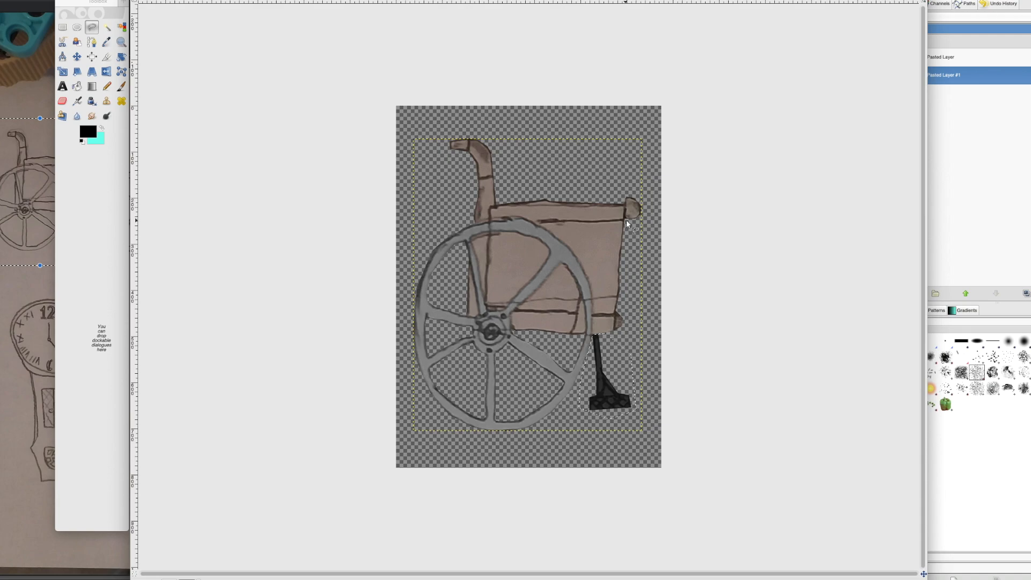
Step: Add a new layer beneath the wheel and paint black Grass-brush shading on the wheelchair's seat panel
click(949, 58)
click(906, 293)
click(37, 123)
click(121, 87)
click(618, 230)
click(62, 26)
click(537, 268)
click(121, 87)
mouse_move(612, 231)
mouse_down()
mouse_move(553, 275)
mouse_move(566, 274)
mouse_up()
Step: Lower the shading layer's opacity and touch up the shading near the wheel hub
click(983, 29)
drag(1009, 29, 959, 29)
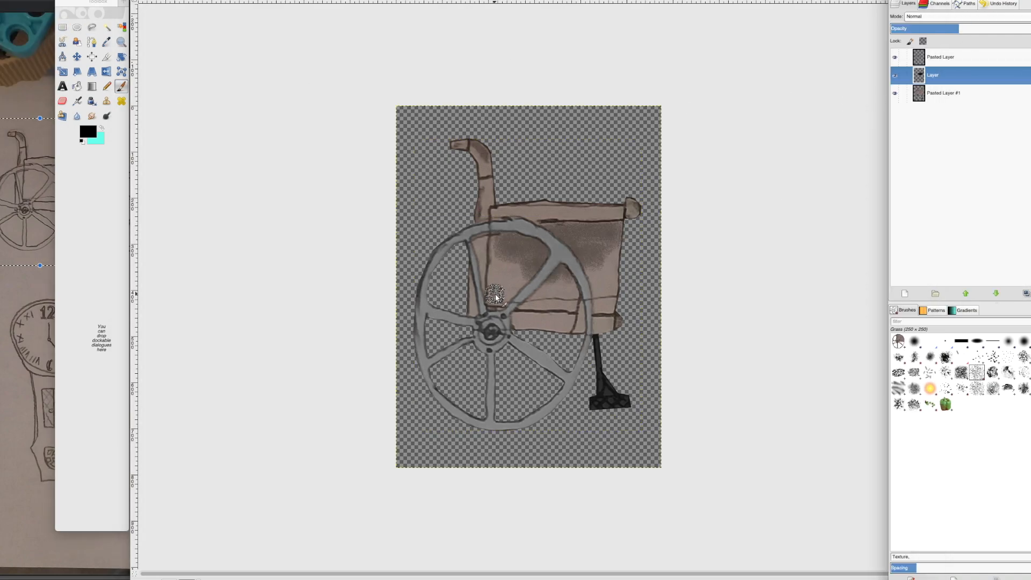
click(495, 297)
key(shift+e)
Step: Merge the wheelchair layers down, copy the result and switch to the sprite sheet in Preview
right_click(962, 57)
click(972, 120)
click(530, 285)
key(super+c)
key(super+Tab)
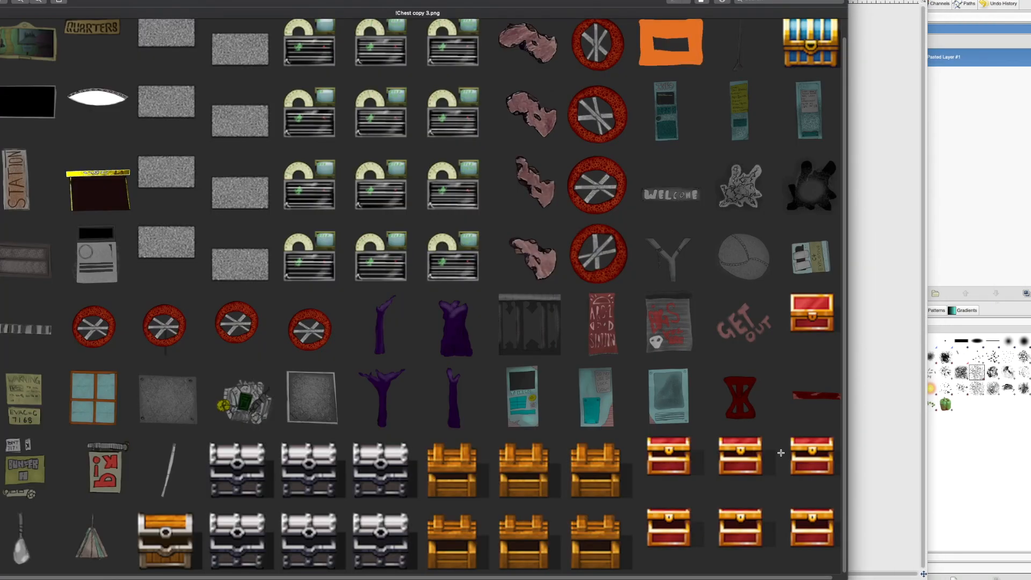
Step: Paste the wheelchair into !Chest copy 3.png, shrink it and replace the wooden chest beside the lampshade with it
key(super+v)
drag(377, 439, 253, 269)
drag(234, 237, 166, 544)
drag(139, 505, 206, 571)
key(BackSpace)
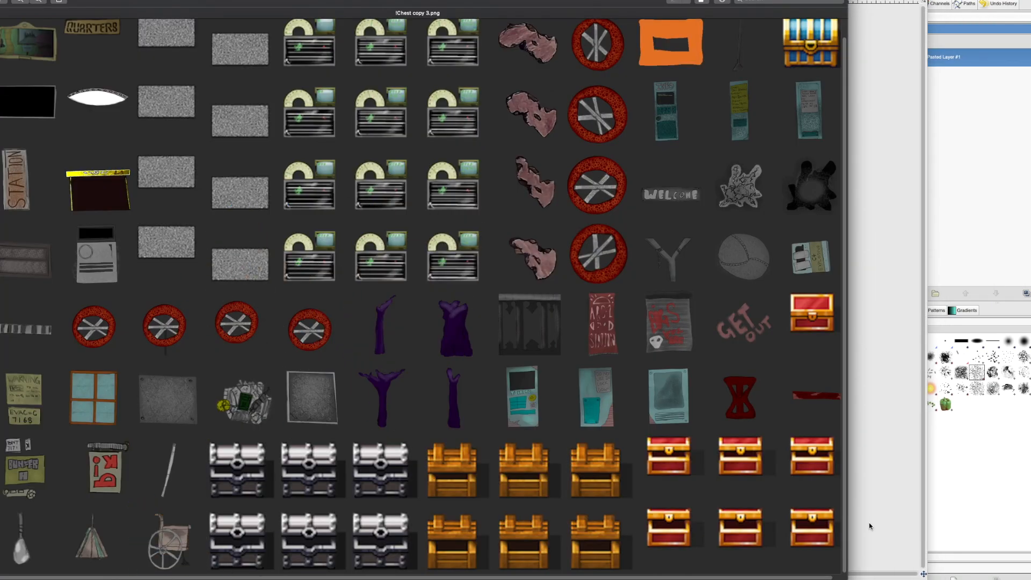
Step: Close the wheelchair image and select the framed "home, sweet home" drawing on the sketch photo
key(super+Tab)
key(super+w)
key(super+Tab)
key(super+grave)
drag(101, 165, 222, 264)
Step: Copy the "home, sweet home" drawing, discard the wrongly pasted image and create a new image from the copy
key(super+Tab)
key(super+shift+v)
key(super+Tab)
key(super+c)
key(super+Tab)
key(super+w)
click(473, 329)
key(super+shift+v)
Step: Outline the picture frame with Free Select, copy it onto a new layer and delete the original background layer
click(391, 181)
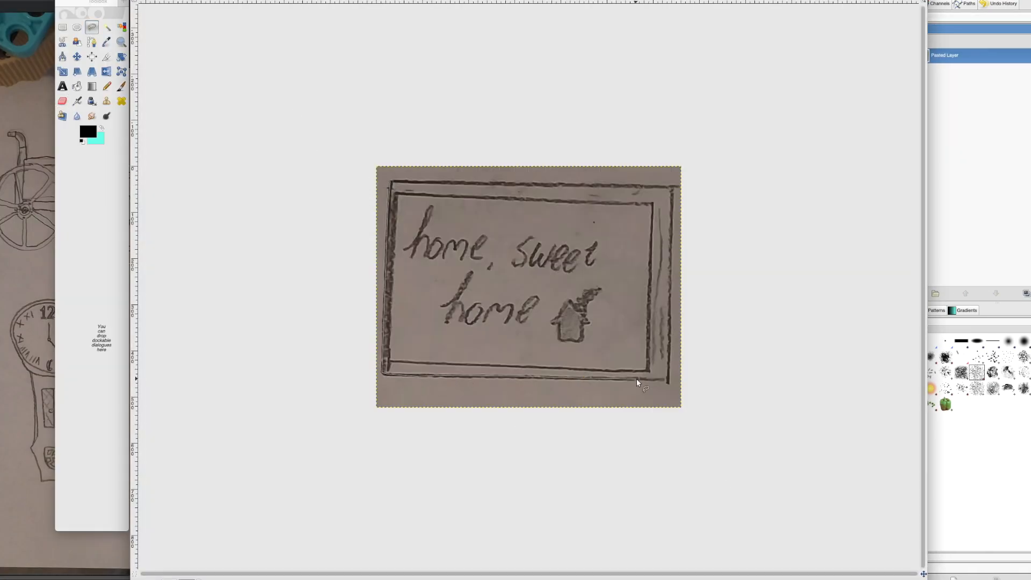
key(super+c)
key(super+v)
right_click(966, 56)
click(986, 79)
right_click(965, 70)
click(980, 146)
Step: Select the area inside the picture frame with Free Select, move it onto its own layer and recolour it grey
click(397, 194)
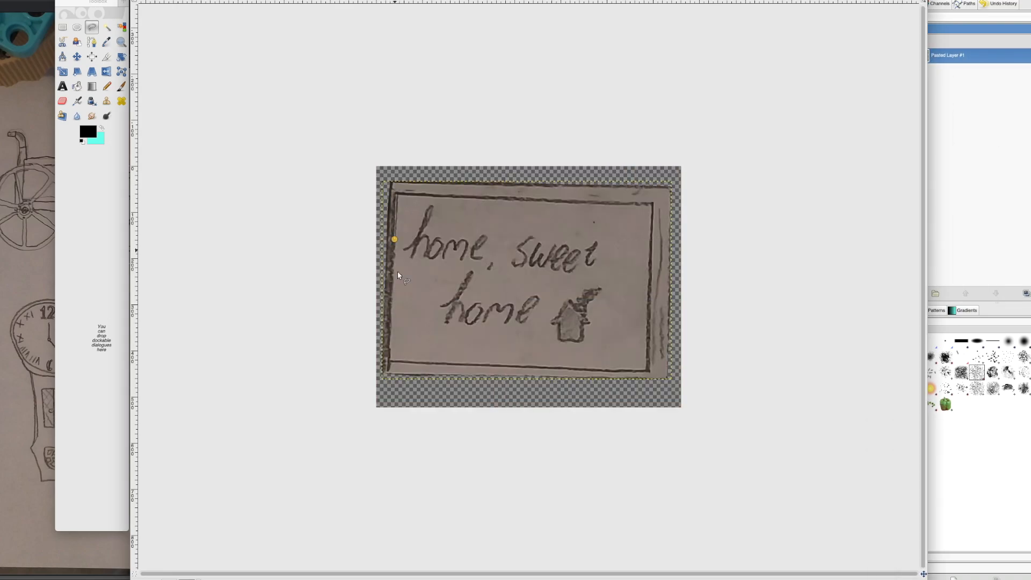
click(396, 195)
key(super+x)
key(super+v)
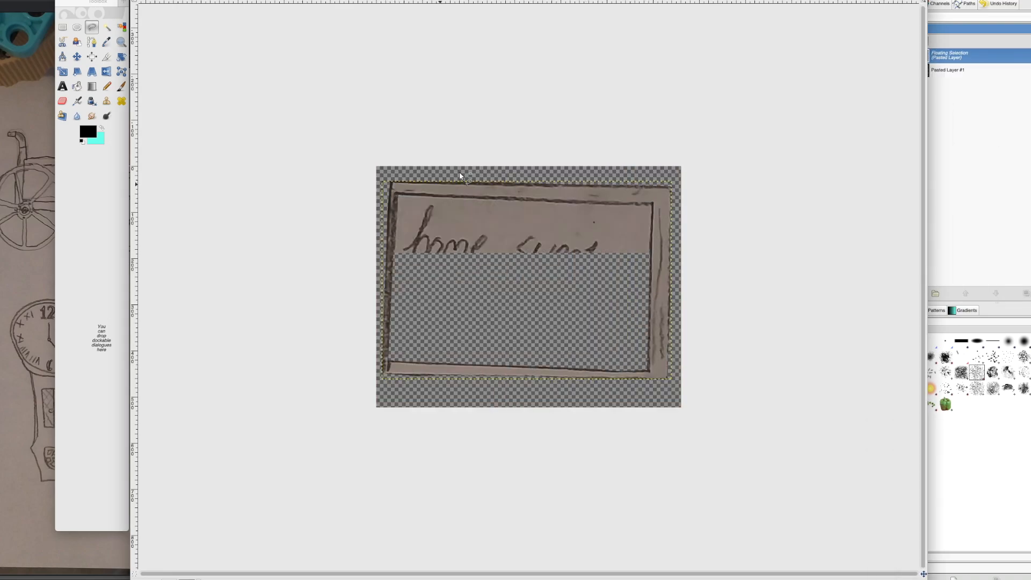
click(128, 2)
click(156, 129)
click(573, 368)
Step: Colourify the picture frame layer with a dark reddish-brown custom colour
click(948, 70)
click(128, 1)
click(164, 130)
click(542, 332)
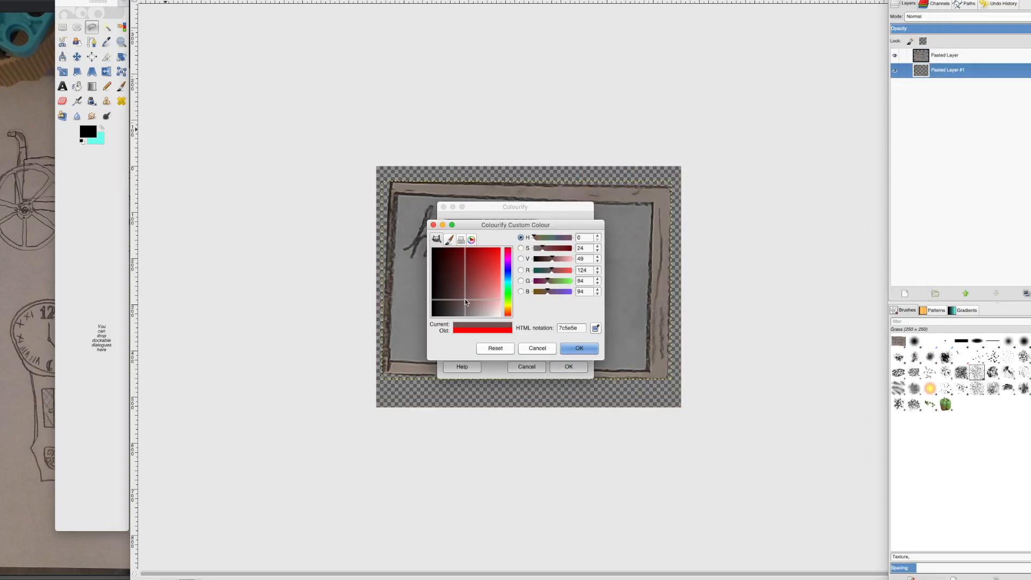
click(468, 300)
click(578, 349)
click(573, 368)
Step: Add a new layer above the picture and set up the Paintbrush with a resized Cell 01 brush
right_click(962, 56)
click(986, 78)
key(Return)
click(1024, 357)
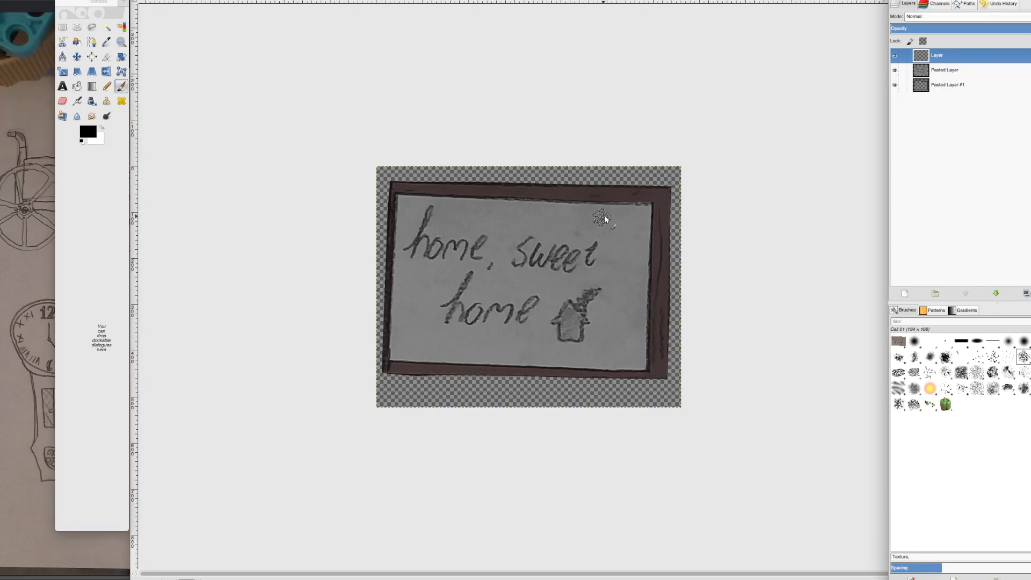
drag(603, 216, 498, 207)
key(super+z)
double_click(122, 86)
click(101, 66)
Step: Paint black cracks across the "home, sweet home" lettering, lower the layer's opacity and merge it down
drag(626, 239, 475, 282)
click(602, 321)
click(958, 27)
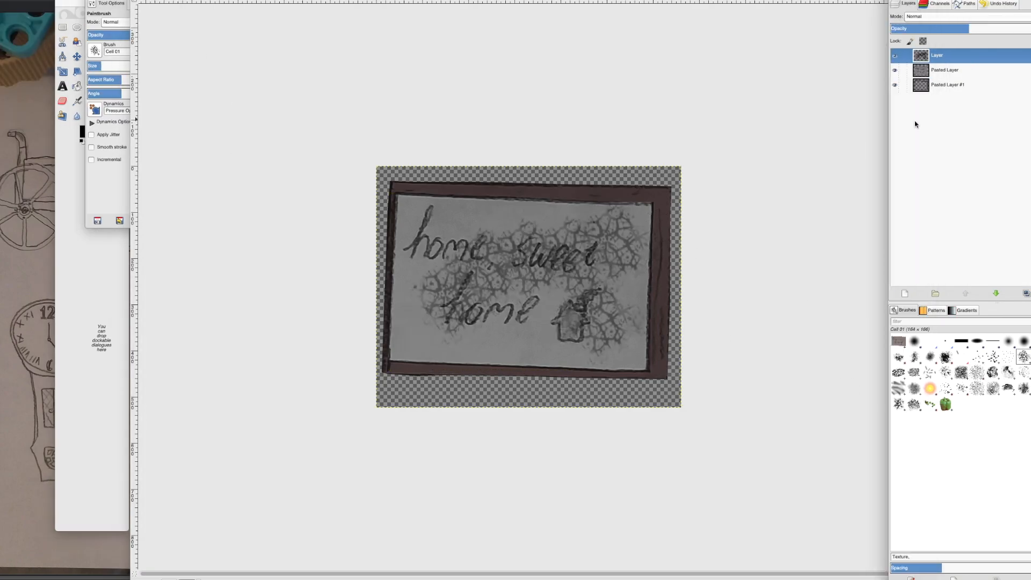
right_click(959, 56)
click(971, 109)
Step: Add another layer and paint soft white glare across the picture with the 2. Hardness 050 copy brush
click(905, 294)
key(Return)
click(101, 127)
click(914, 342)
drag(596, 239, 446, 336)
Step: Lower the white glare layer's opacity, touch up the highlights and erase the excess
click(948, 29)
click(580, 334)
click(412, 216)
click(63, 101)
click(511, 334)
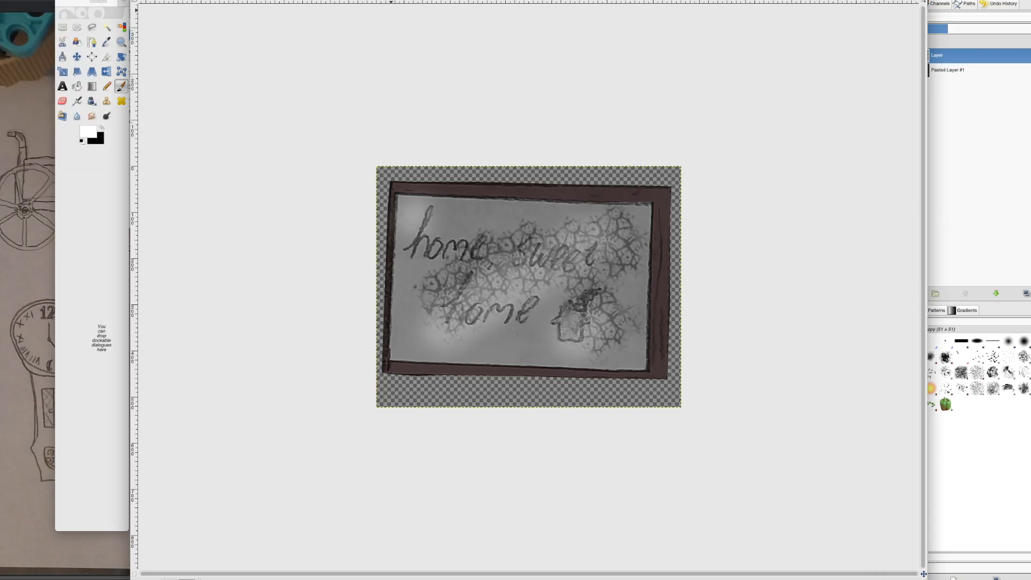
Step: Merge the glare layer down, paste the framed picture into !Chest copy 3.png and place it shrunken beside the wheelchair
right_click(959, 56)
click(971, 110)
key(super+c)
key(super+Tab)
key(super+v)
drag(424, 508, 306, 415)
drag(268, 385, 242, 542)
drag(282, 573, 276, 575)
Step: Close the framed picture image in GIMP without saving it
key(super+Tab)
key(super+w)
click(478, 334)
Step: Copy the wardrobe drawing from the sketch photo 20250315_171557.jpg and create a new image from it
right_click(892, 578)
click(865, 528)
drag(223, 82, 404, 269)
key(super+c)
key(super+Tab)
key(shift+super+v)
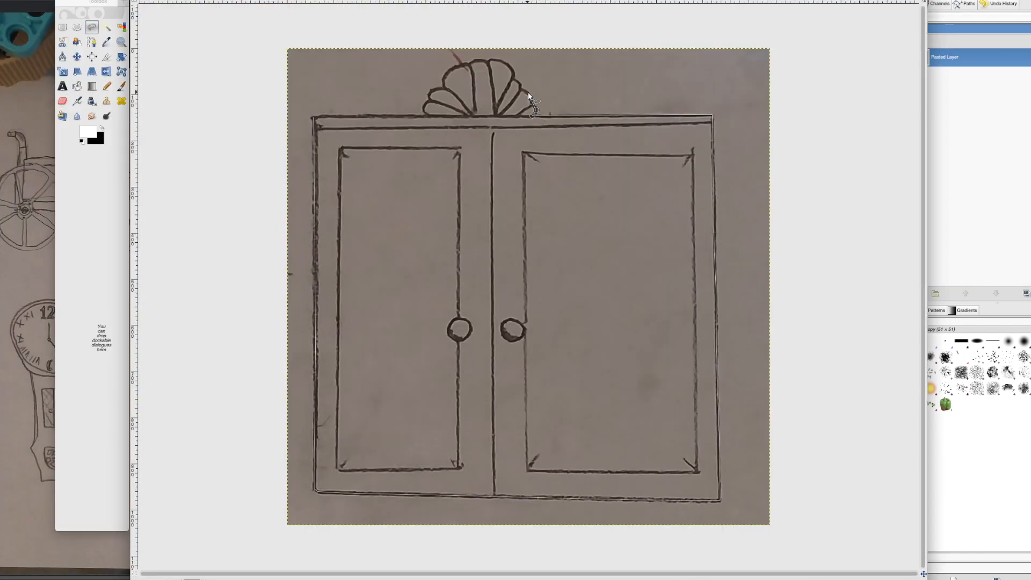
Step: Paint dark red blotches across both wardrobe doors with a textured brush
scroll(527, 92, up, 3)
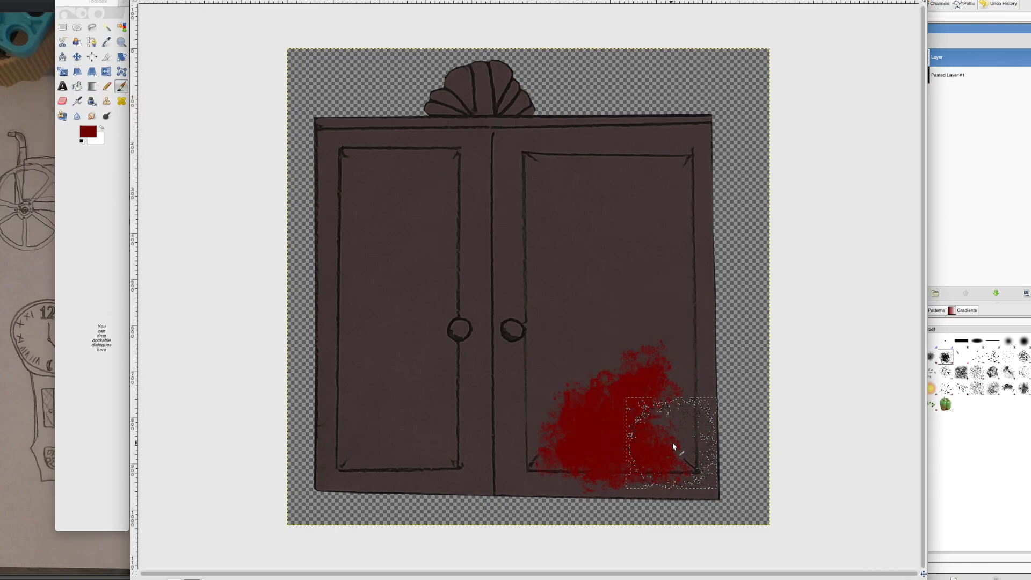
drag(673, 442, 371, 430)
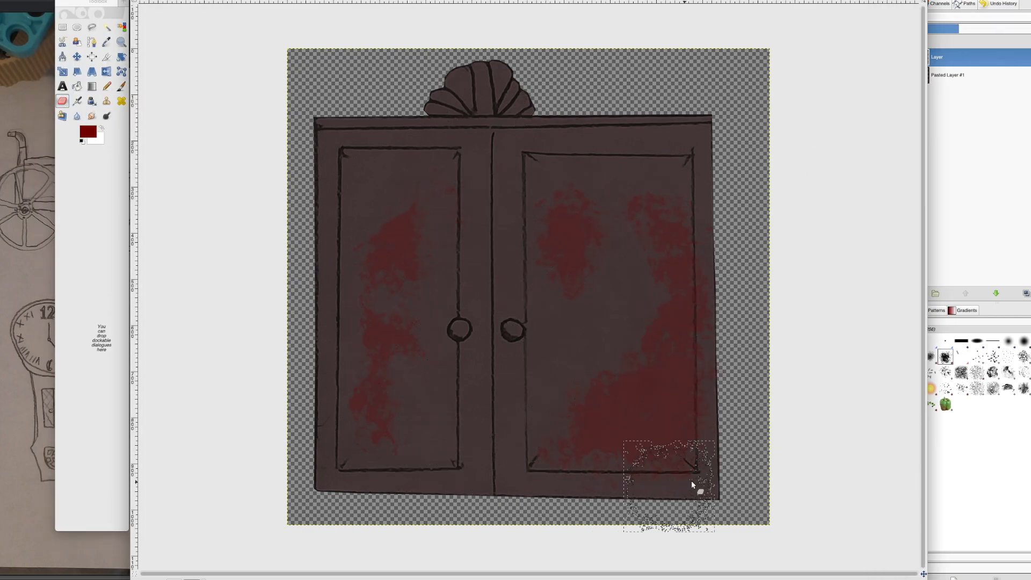
Step: Outline the left door knob with Free Select on the wardrobe layer and recolour it olive
click(948, 75)
click(92, 26)
mouse_move(457, 321)
mouse_down()
mouse_move(463, 338)
mouse_move(458, 321)
mouse_up()
click(126, 0)
click(146, 15)
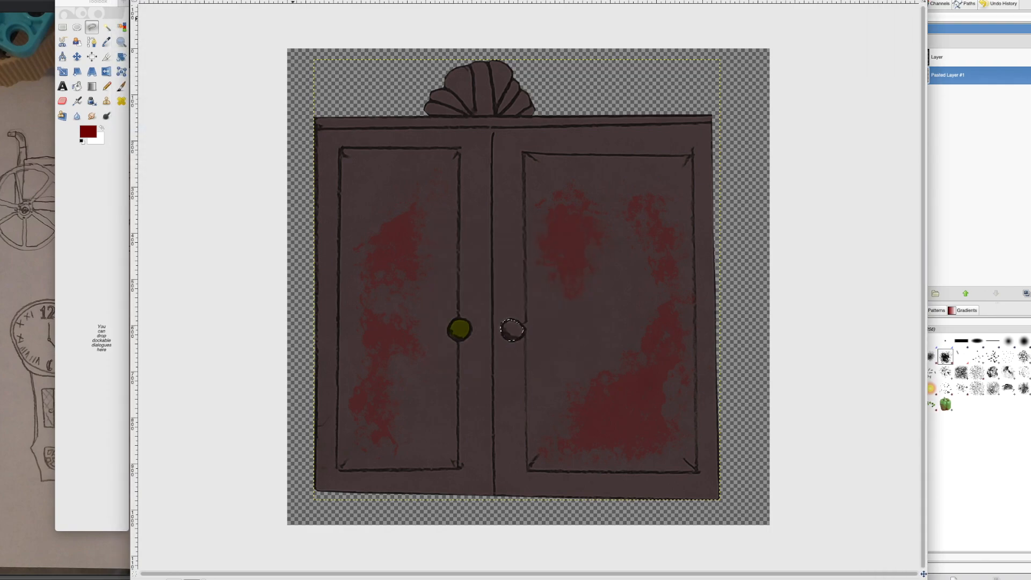
Step: Merge the red blotches into the wardrobe layer and add a new layer above it
right_click(938, 57)
click(977, 125)
right_click(933, 58)
click(959, 78)
Step: Set the Paintbrush to black with the Galaxy, Big brush, adjust its options and clear the knob selection
click(122, 86)
click(83, 142)
double_click(121, 86)
click(92, 0)
click(961, 373)
double_click(122, 86)
drag(165, 157, 165, 188)
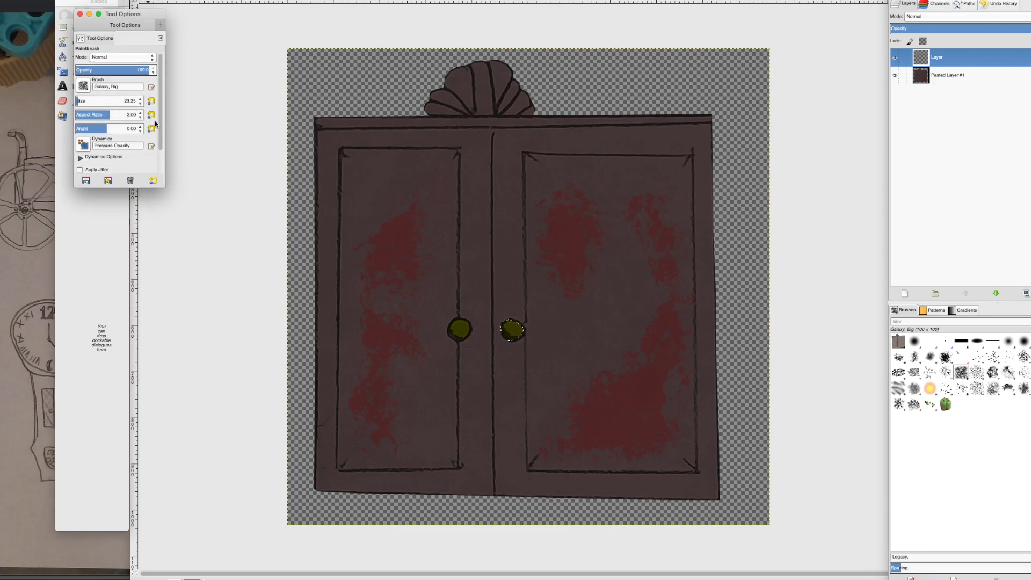
click(215, 161)
key(super+shift+a)
click(91, 1)
Step: Paint dark shading along the wardrobe's upper edge and the tops of the door panels, lowering the layer's opacity
mouse_move(431, 110)
mouse_down()
mouse_move(470, 87)
mouse_move(530, 115)
mouse_move(701, 119)
mouse_up()
click(952, 28)
click(955, 29)
drag(346, 153, 456, 154)
mouse_move(529, 157)
mouse_down()
mouse_move(675, 159)
mouse_move(591, 160)
mouse_up()
Step: Erase the excess shading above the upper edges of both door panels
click(62, 101)
drag(352, 143, 457, 144)
drag(532, 150, 652, 154)
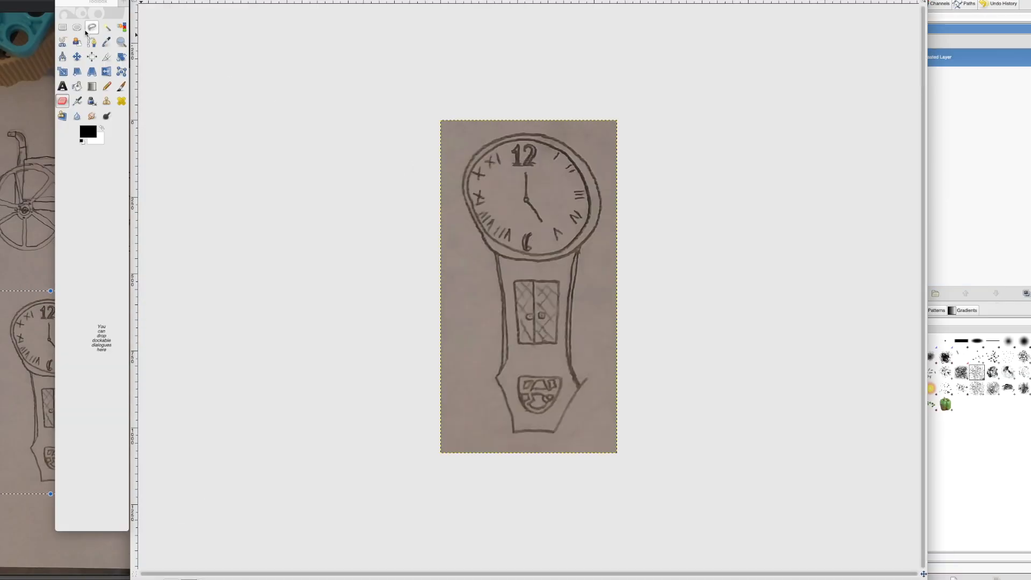
Step: Outline the clock drawing with Free Select, copy it onto a new layer and delete the original background layer
click(463, 189)
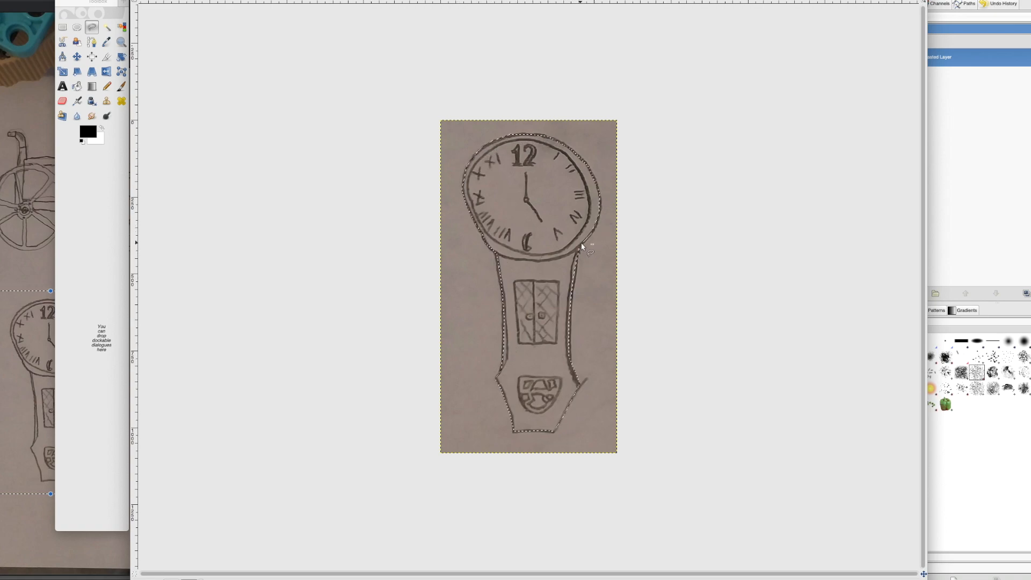
key(super+c)
key(super+v)
click(905, 294)
right_click(952, 70)
click(976, 142)
Step: Colourify the cut-out clock dark reddish-brown
click(568, 337)
click(537, 348)
click(529, 381)
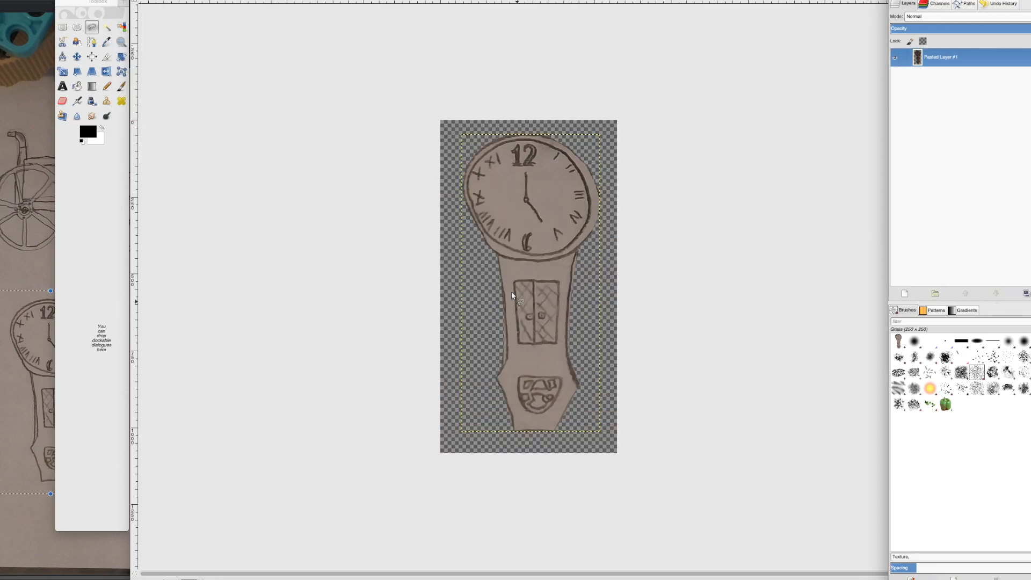
Step: Outline the clock face with Free Select, copy it onto its own layer and recolour it dark grey
click(487, 152)
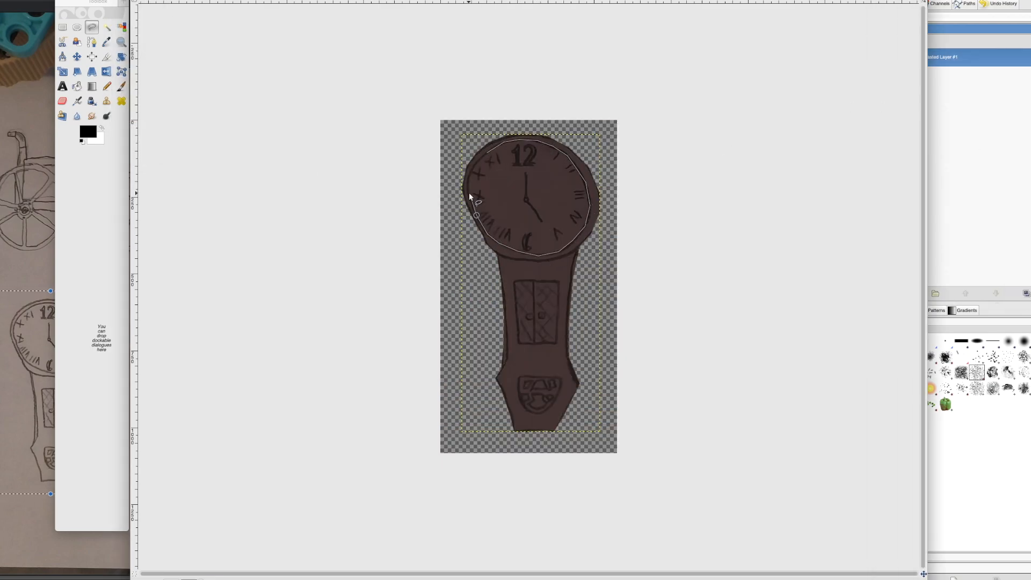
key(super+c)
key(super+v)
click(905, 293)
click(134, 137)
click(580, 353)
click(568, 378)
Step: Add a new layer and set the Paintbrush to white with a resized 2. Hardness 050 copy brush
right_click(944, 56)
click(967, 72)
click(100, 129)
click(122, 87)
click(915, 341)
double_click(121, 87)
click(84, 97)
Step: Paint white glare on the upper left and lower right of the clock face and lower the layer's opacity
drag(526, 155, 488, 166)
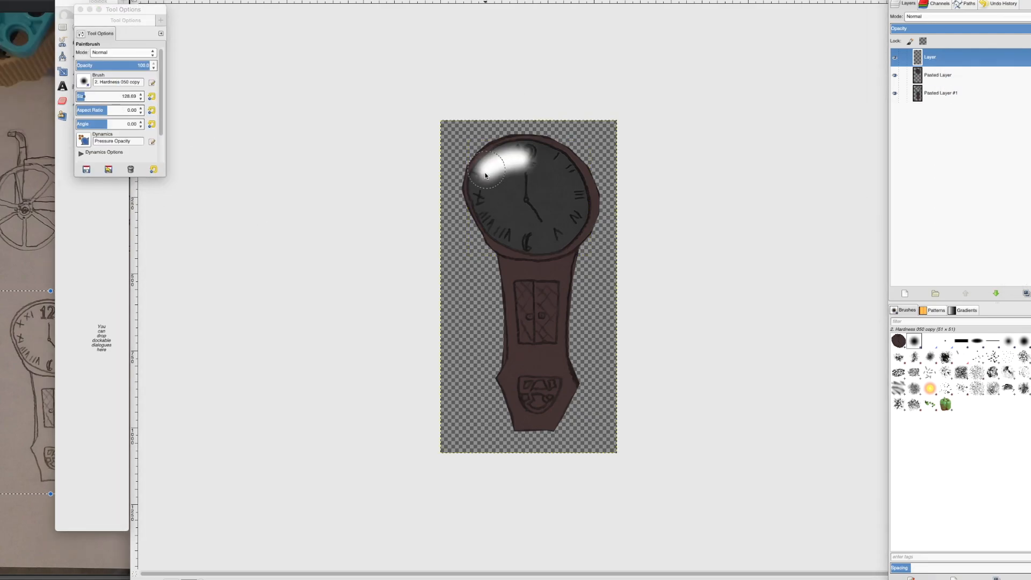
drag(567, 215, 549, 235)
drag(1005, 27, 954, 27)
mouse_move(534, 156)
mouse_down()
mouse_move(500, 161)
mouse_move(475, 197)
mouse_up()
click(81, 9)
Step: Paint black texture on the clock's body with the Grass brush and merge the layers down
click(101, 128)
click(977, 373)
click(526, 379)
right_click(935, 57)
click(961, 155)
right_click(935, 57)
click(962, 156)
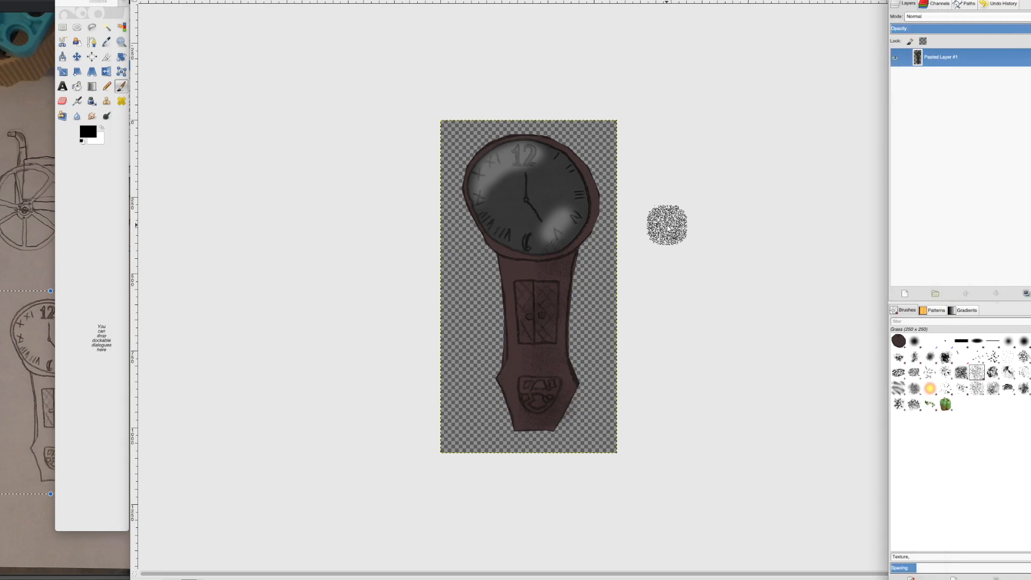
Step: Switch to !Chest copy 3.png and clear the silver chest behind the pasted clock
click(892, 579)
right_click(892, 579)
click(863, 518)
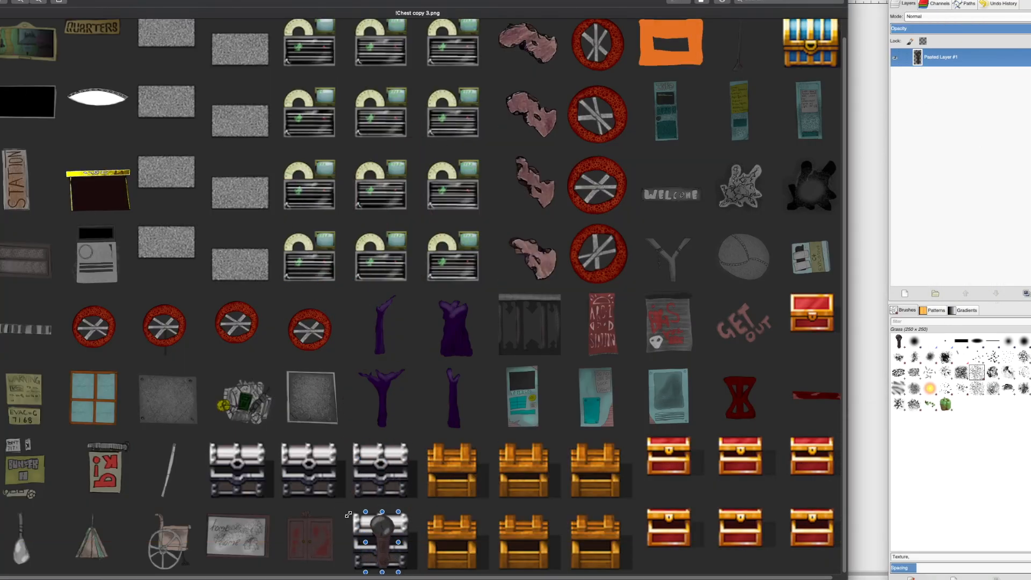
drag(349, 513, 425, 574)
key(Delete)
Step: Bring the mattress drawing from the sketch photo into GIMP and get Free Select ready to outline it
right_click(875, 579)
click(863, 531)
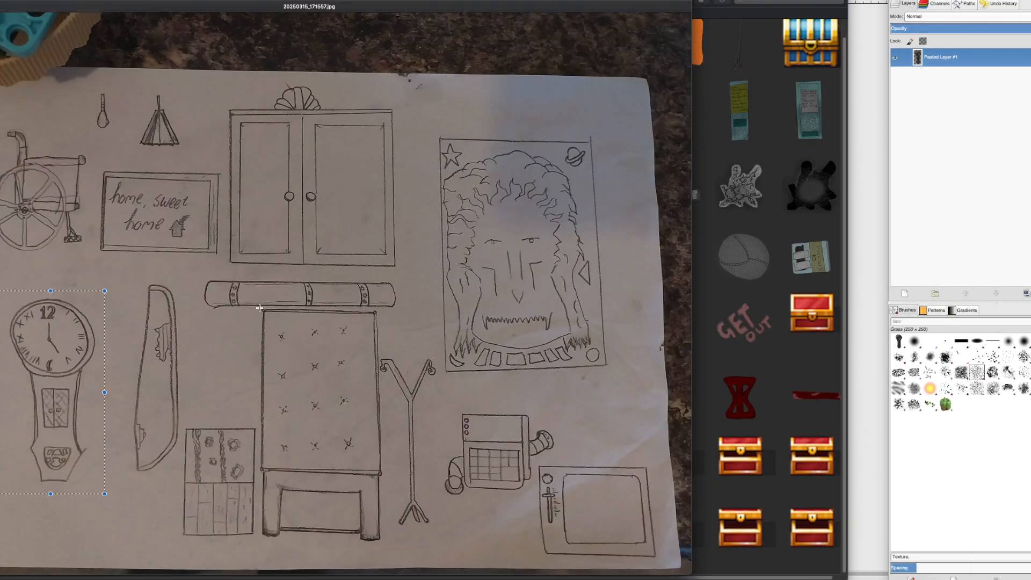
click(880, 219)
click(92, 27)
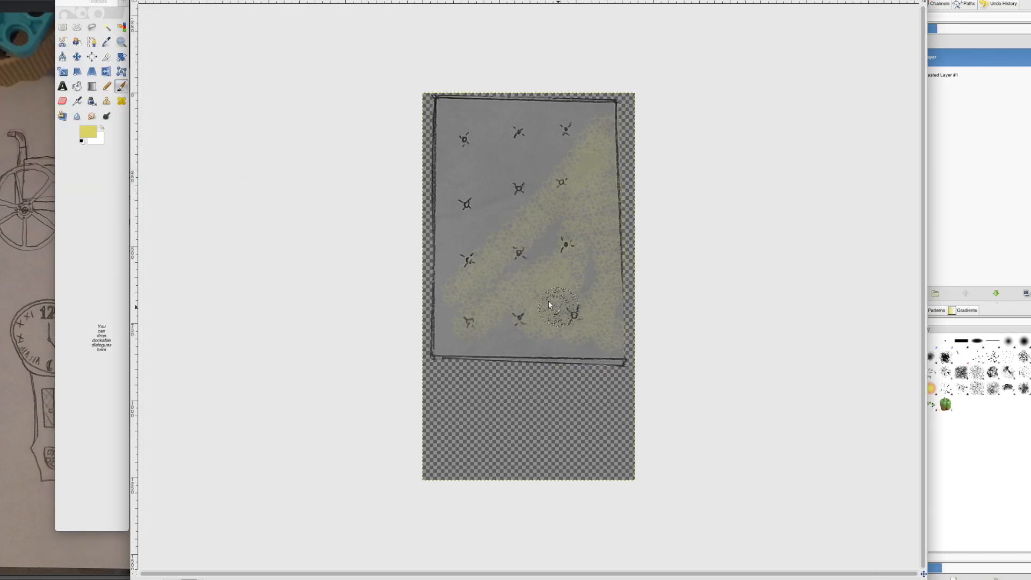
Step: Thin out the yellow stains on the mattress with the Eraser
click(63, 102)
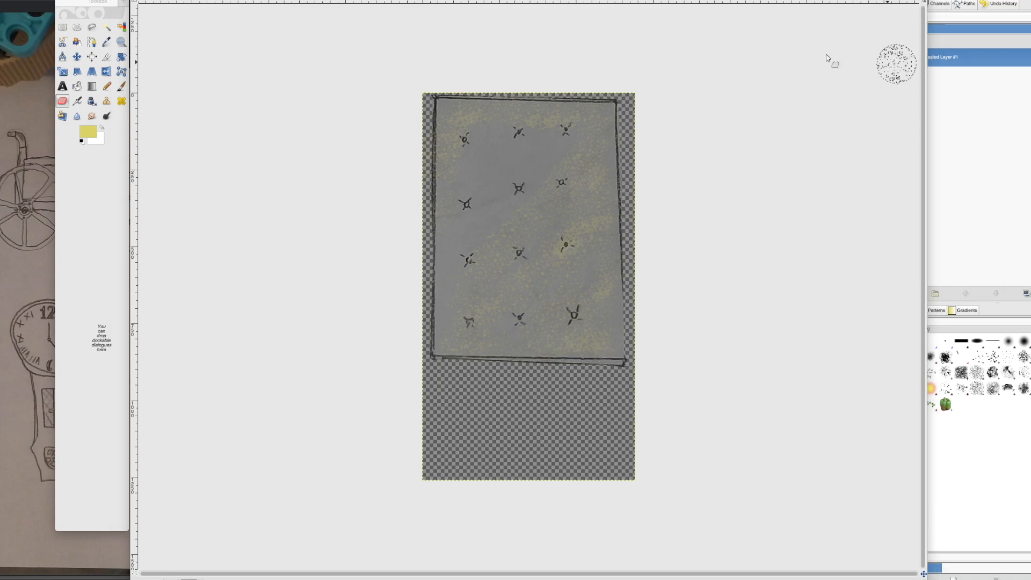
key(super+a)
key(super+Tab)
key(super+v)
drag(543, 532, 399, 226)
drag(369, 194, 451, 540)
key(BackSpace)
Step: Return to the mattress image, adjust the stain layer's opacity and merge it into the mattress layer
click(979, 156)
click(879, 166)
click(905, 293)
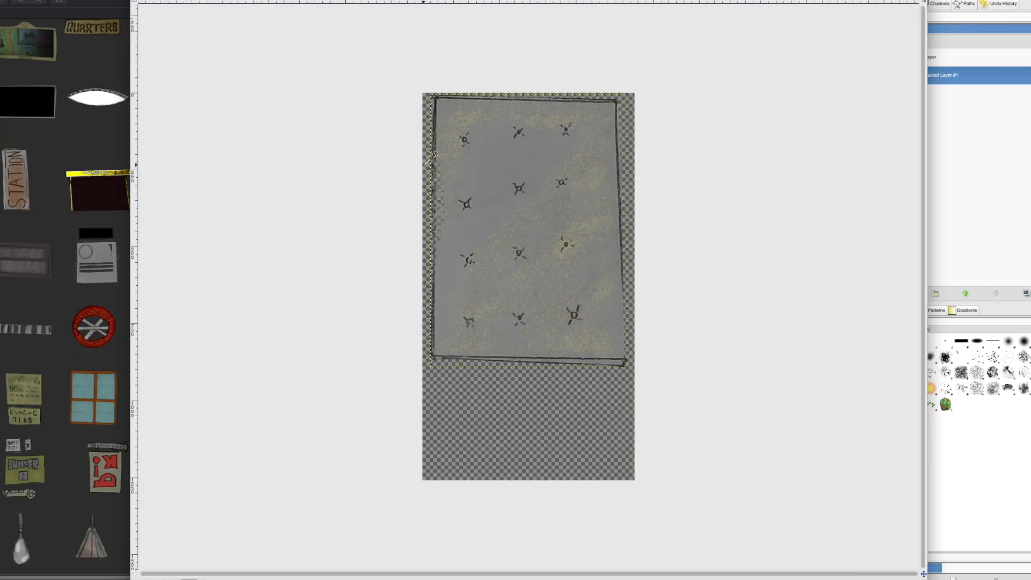
click(945, 57)
click(936, 28)
right_click(946, 57)
Step: Copy the stained mattress into !Chest copy 3.png, shrink it and place it in the wooden chest's slot beside the clock
key(super+a)
key(super+c)
key(super+Tab)
key(super+v)
drag(519, 468, 423, 291)
drag(381, 177, 458, 487)
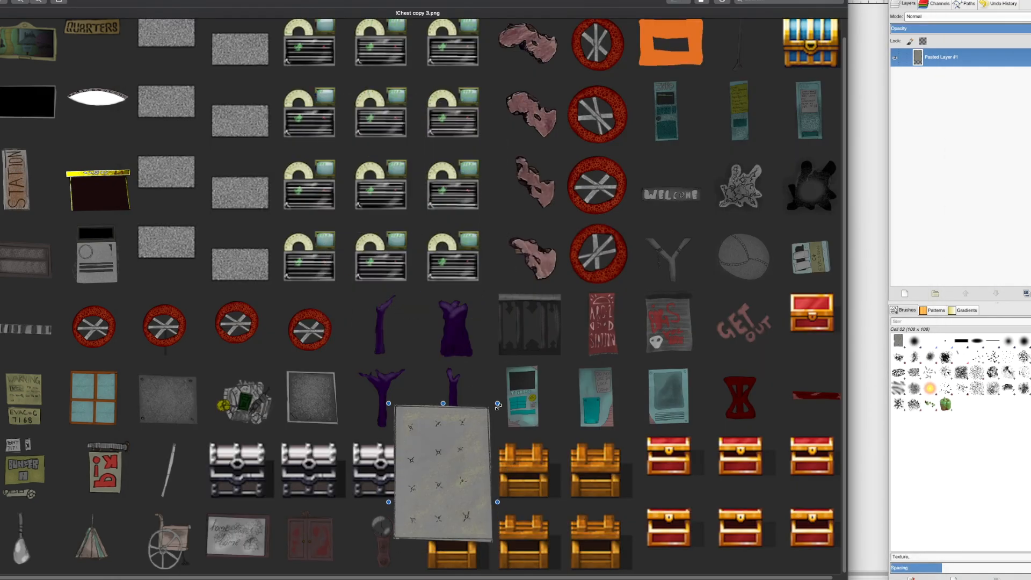
drag(499, 405, 444, 503)
drag(437, 505, 474, 511)
Step: Close the mattress image in GIMP without saving it
key(super+Tab)
key(super+w)
click(478, 329)
Step: Go to the sketch photo for the bed frame part below the mattress and create a new image from its copy
key(super+Tab)
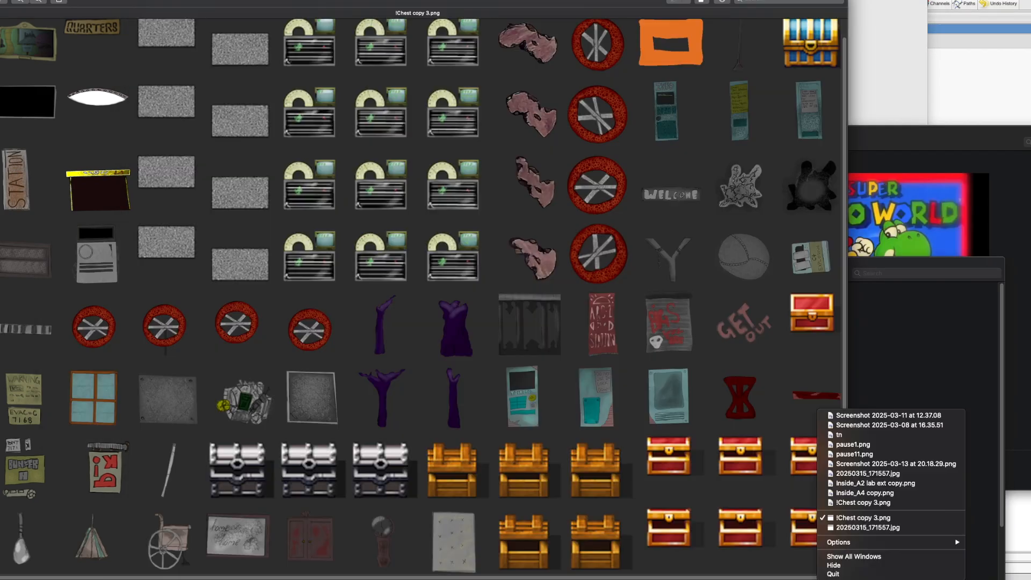
key(super+grave)
key(super+Tab)
key(super+shift+v)
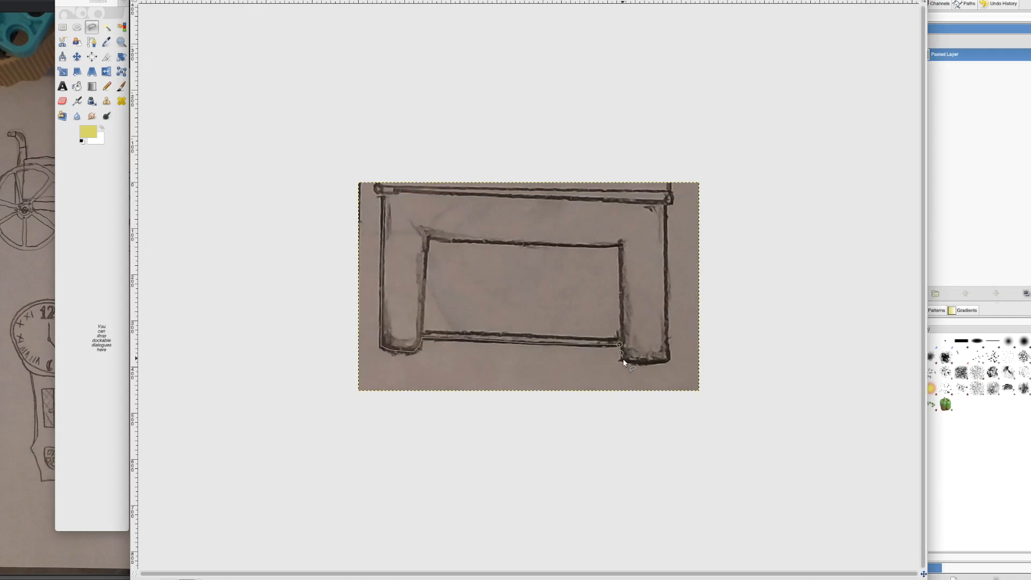
Step: Cut the bed frame out along its outline onto a new layer and delete the original photo layer
click(385, 200)
key(super+c)
key(super+v)
right_click(984, 56)
click(993, 76)
right_click(985, 67)
click(994, 142)
Step: Outline the opening between the bed frame's legs and delete its contents
click(428, 237)
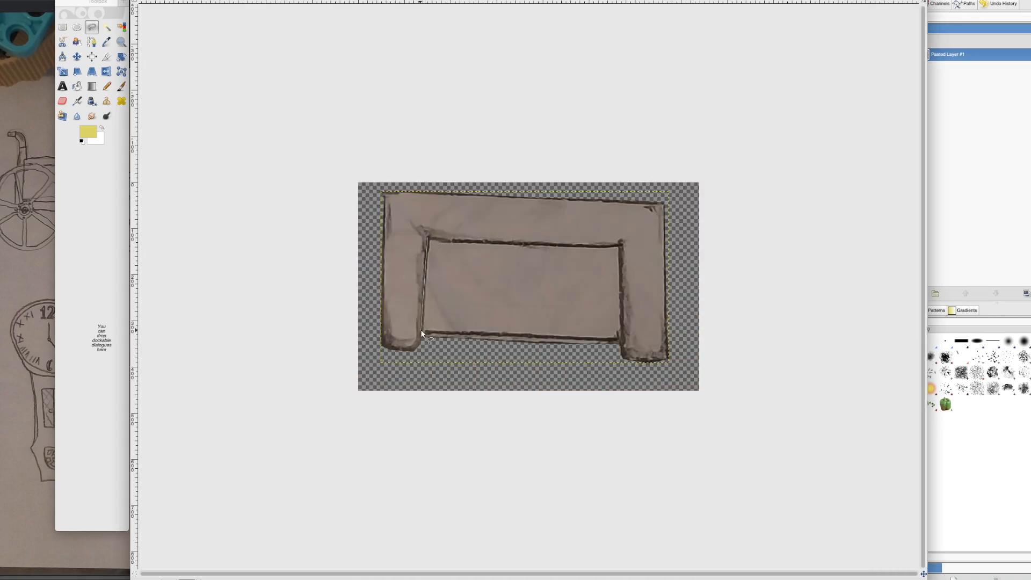
click(428, 236)
key(Delete)
click(62, 27)
Step: Recolour the bed frame dark reddish brown
click(138, 126)
click(548, 328)
click(486, 299)
click(580, 347)
click(574, 359)
click(122, 86)
click(101, 128)
drag(662, 246, 660, 329)
drag(429, 253, 410, 321)
click(63, 101)
mouse_move(400, 347)
mouse_down()
mouse_move(430, 316)
mouse_move(392, 344)
mouse_up()
key(super+z)
key(super+z)
key(super+z)
Step: Add a new layer, paint white cell texture over both bed frame legs and erase the excess around them
right_click(956, 55)
click(980, 77)
key(Return)
click(122, 87)
drag(421, 261, 413, 347)
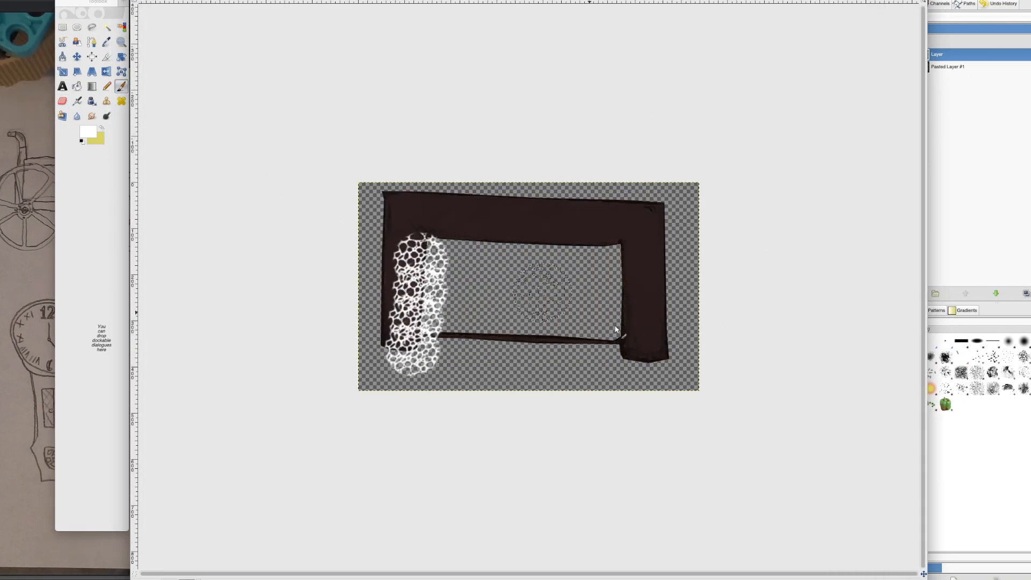
drag(663, 221, 666, 352)
click(62, 101)
mouse_move(443, 363)
mouse_down()
mouse_move(640, 396)
mouse_move(709, 207)
mouse_up()
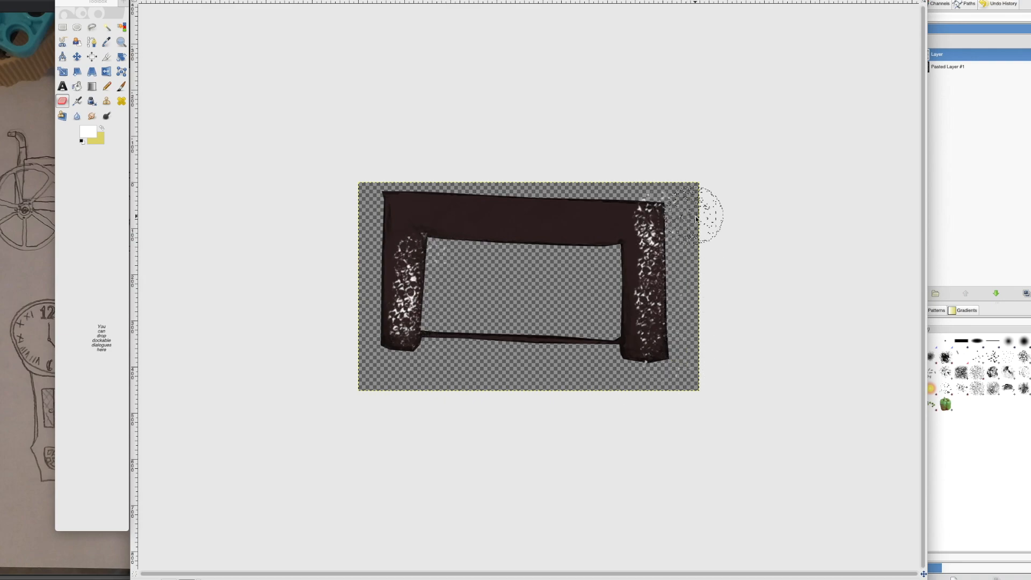
drag(656, 252, 648, 231)
Step: Copy the bed frame into !Chest copy 3.png and fit it into the wooden chest's slot beside the mattress, removing the chest
key(super+c)
right_click(893, 579)
click(862, 517)
key(super+v)
drag(506, 328, 532, 536)
drag(537, 562, 498, 539)
mouse_move(489, 520)
mouse_down()
mouse_move(552, 544)
mouse_move(562, 571)
mouse_up()
key(Delete)
Step: Select the Y-shaped stand in 20250315_171557.jpg and create a new GIMP image from its copy
right_click(893, 579)
click(869, 527)
drag(379, 355, 444, 530)
key(super+c)
click(887, 269)
key(super+shift+v)
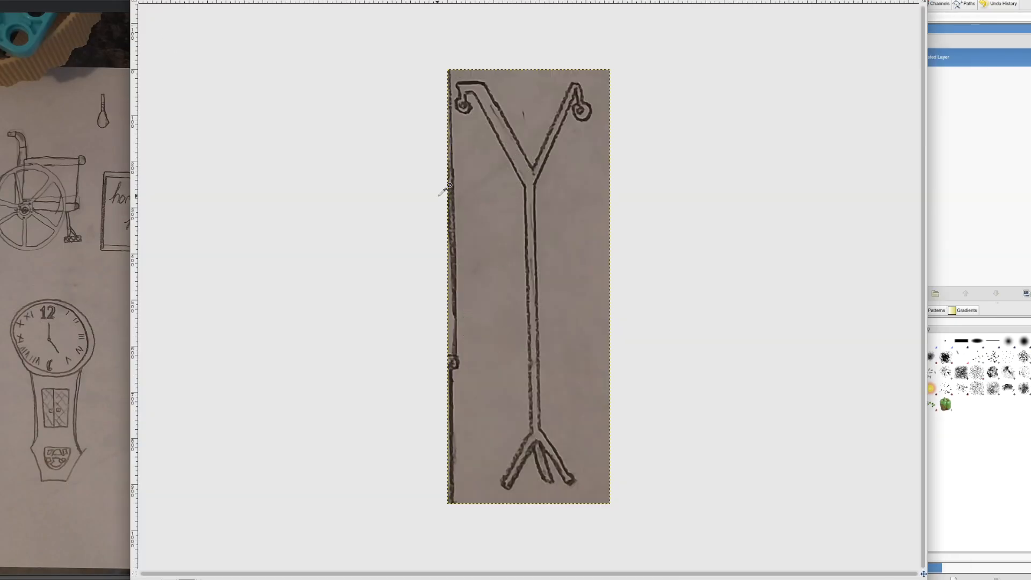
Step: Cut the stand out onto its own layer without the photo background and turn it grey
click(465, 100)
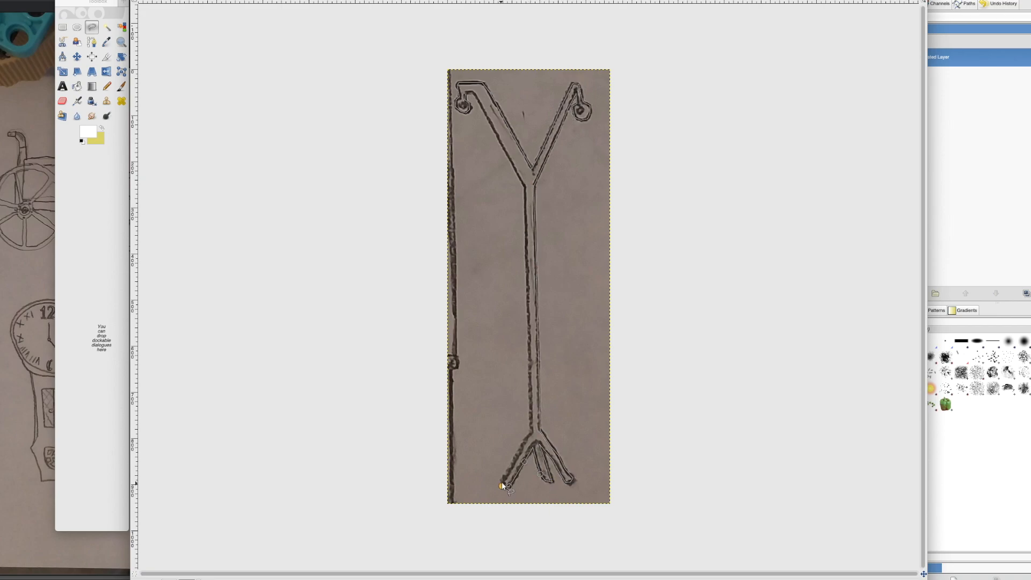
click(476, 92)
click(465, 94)
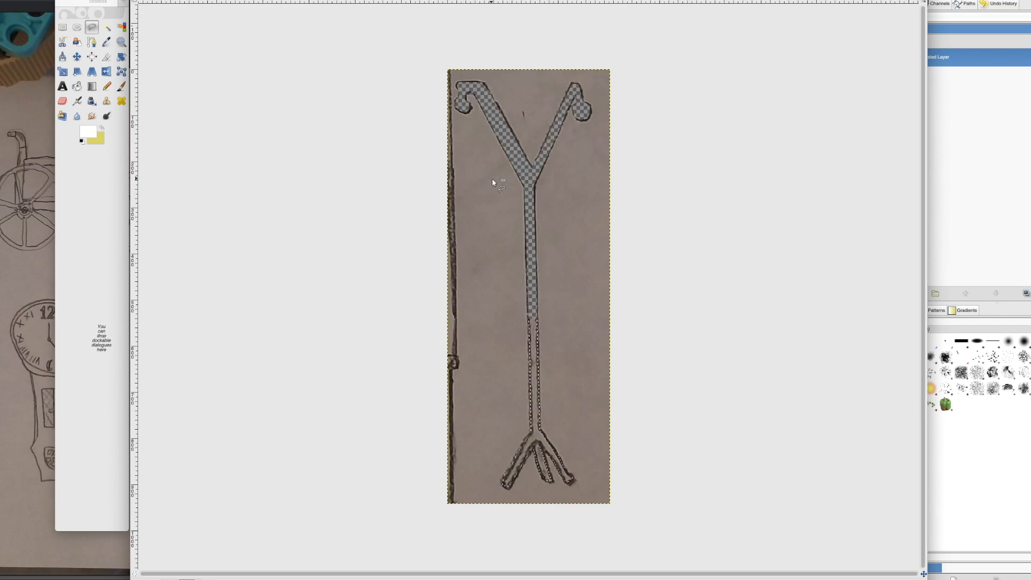
key(super+c)
key(super+v)
click(905, 294)
click(945, 75)
click(378, 269)
click(122, 87)
drag(543, 200, 540, 382)
key(super+z)
Step: Paint white cell texture along the stand on a new layer and lower that layer's opacity
click(905, 293)
drag(545, 434, 588, 114)
click(988, 28)
Step: Erase the white texture around the stand with a round brush and merge the texture layer into the stand layer
click(62, 101)
click(915, 341)
drag(553, 451, 584, 135)
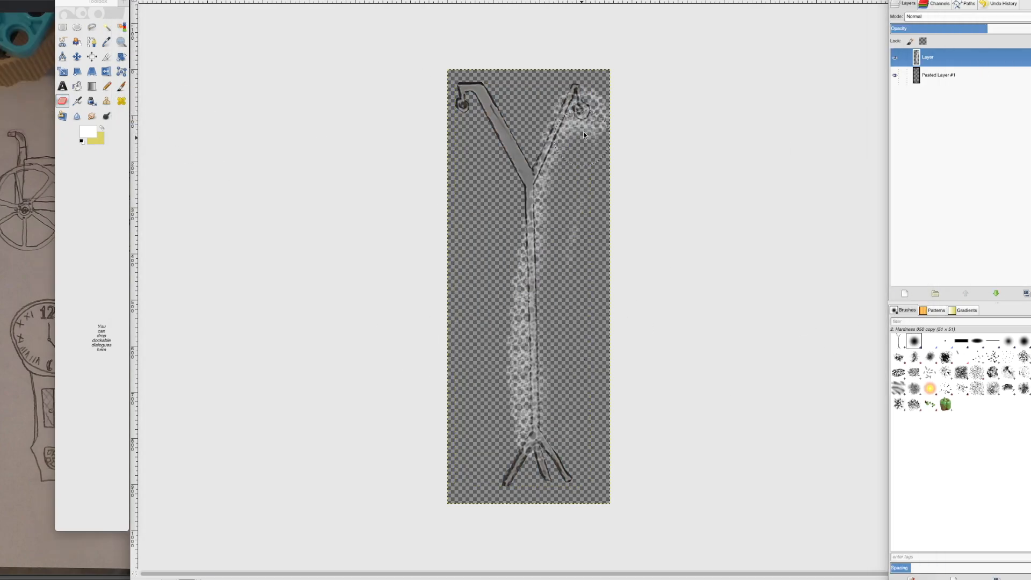
drag(518, 359, 562, 177)
right_click(968, 59)
click(998, 128)
Step: Copy the stand into !Chest copy 3.png, place it in the wooden chest's slot beside the bed frame, and close its GIMP image
key(super+c)
right_click(893, 579)
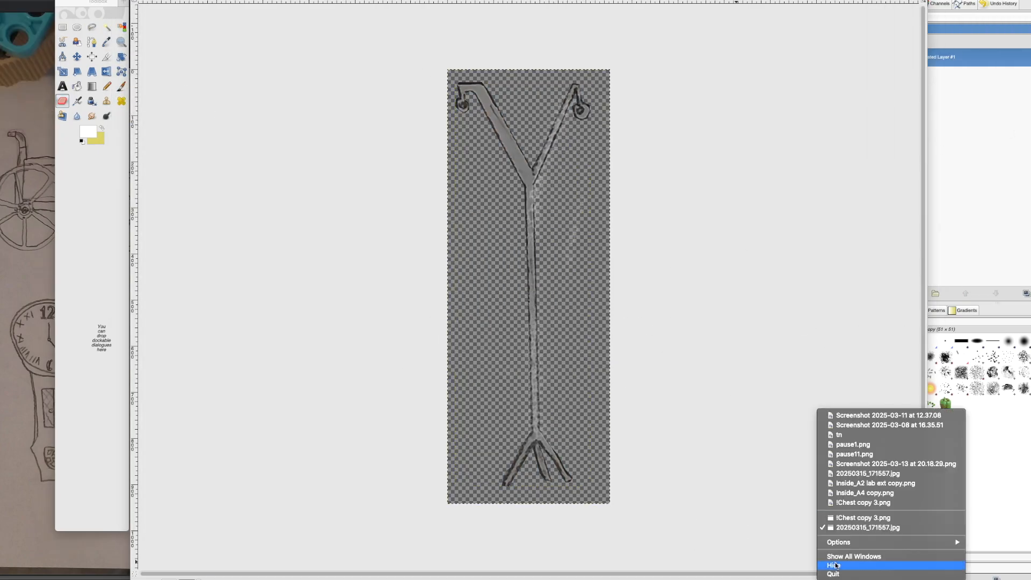
click(862, 518)
key(super+v)
drag(422, 360, 556, 428)
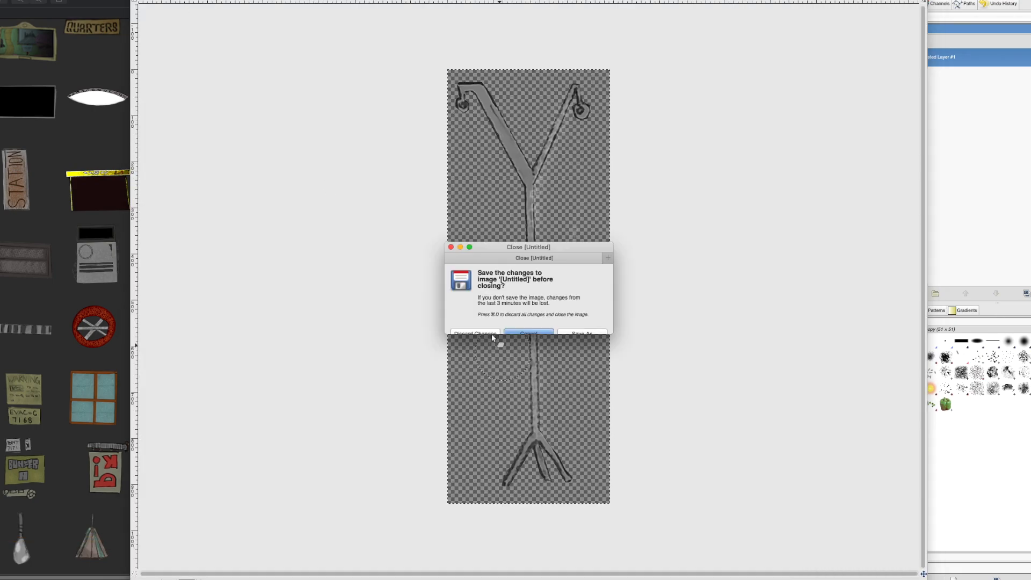
click(492, 334)
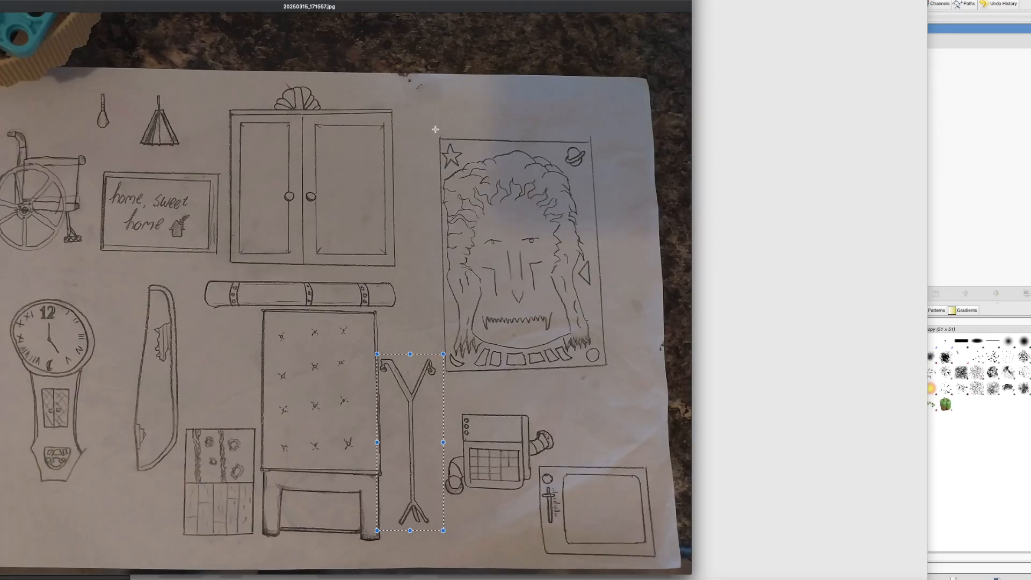
Step: Create a new image from the copied monster-face poster and outline the poster along its border
click(955, 189)
key(super+v)
click(92, 28)
click(387, 100)
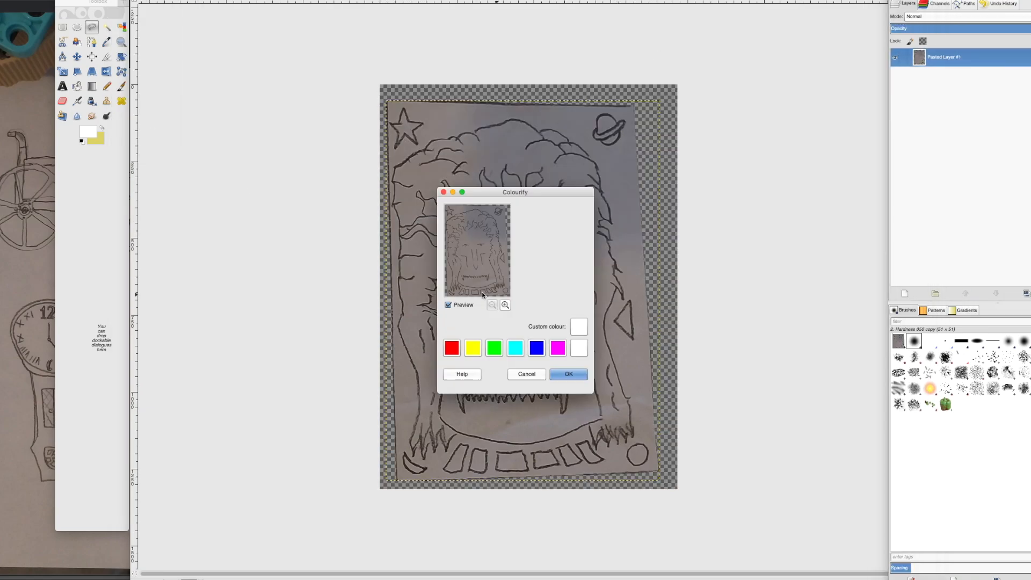
Step: Recolour the cut-out poster brown
click(579, 335)
click(576, 346)
click(584, 381)
Step: Add a new layer and paint yellow cell texture in broad strokes across the poster
click(905, 294)
click(101, 127)
click(122, 87)
click(1024, 357)
mouse_move(622, 281)
mouse_down()
mouse_move(534, 268)
mouse_move(427, 155)
mouse_up()
drag(521, 405, 618, 442)
drag(463, 453, 425, 323)
Step: Thin out the poster's yellow texture with the eraser and lower its layer's opacity
click(62, 101)
mouse_move(429, 153)
mouse_down()
mouse_move(419, 196)
mouse_move(416, 430)
mouse_move(499, 258)
mouse_up()
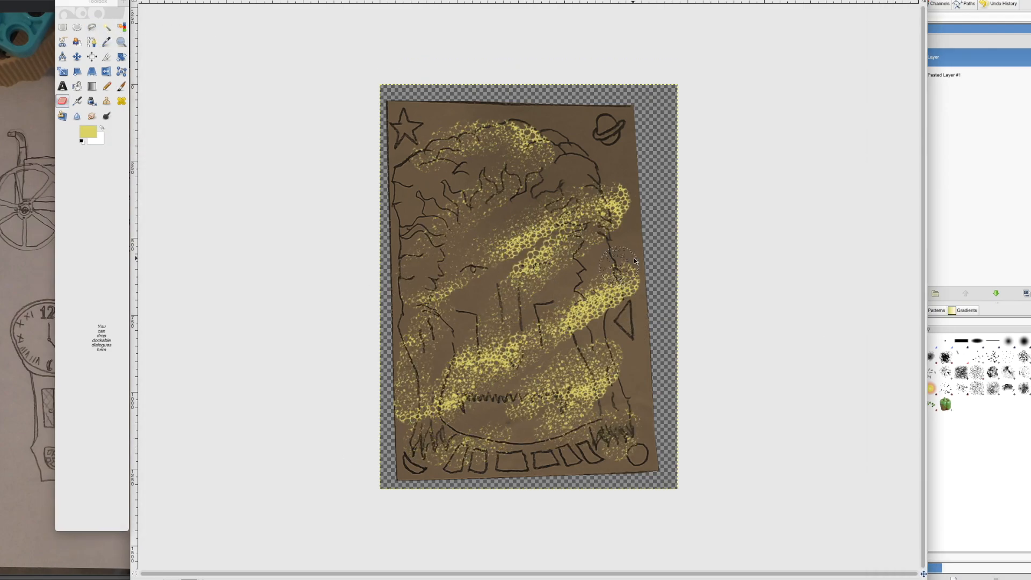
drag(1009, 30, 954, 32)
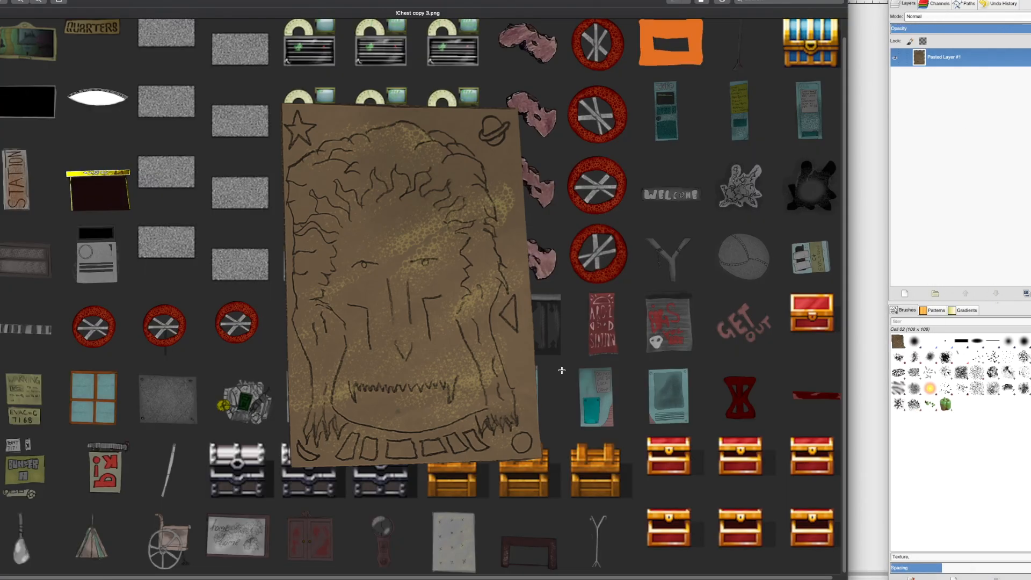
Step: Place the pasted poster in the red chest's slot beside the stand in !Chest copy 3.png and delete the chest
drag(411, 279, 663, 552)
click(690, 539)
key(Delete)
Step: Select and copy the device with a button grid and two hoses from the sketch photo
click(826, 579)
drag(441, 400, 564, 492)
key(super+c)
key(super+v)
Step: Close the poster image without saving it and create a new image from the copied device sketch
click(869, 291)
key(super+w)
click(477, 333)
key(shift+super+v)
Step: Outline the device together with its two hoses using free selection
click(92, 27)
click(423, 182)
click(426, 286)
click(410, 289)
click(398, 295)
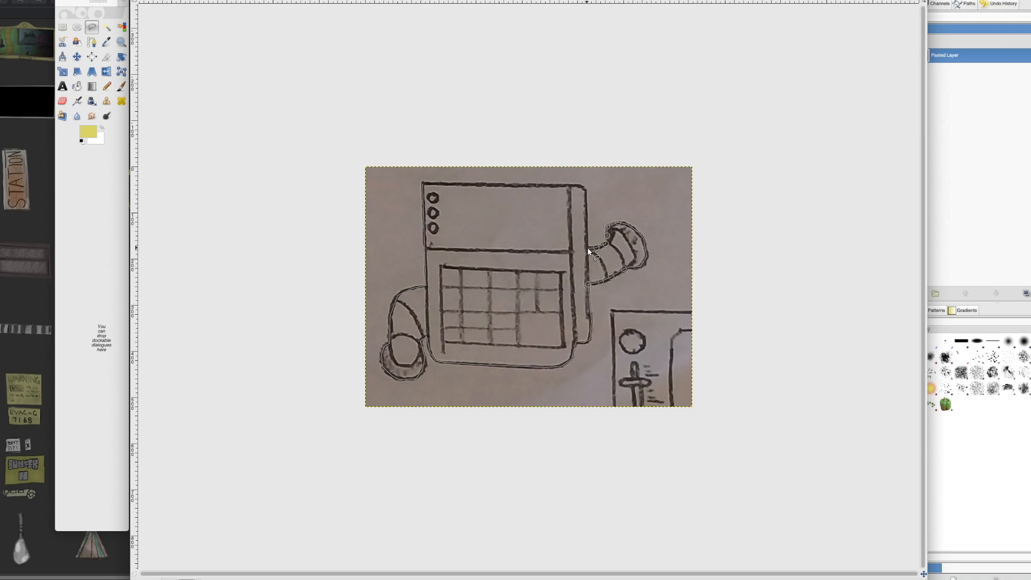
click(423, 183)
Step: Move the outlined device onto its own layer and delete the original photo layer
key(super+x)
key(super+v)
right_click(950, 70)
click(980, 115)
right_click(941, 69)
click(978, 142)
right_click(940, 75)
click(976, 150)
Step: Select a rectangle beside the three round buttons in the device's upper part and darken it to a near-black screen
click(447, 193)
click(447, 236)
click(555, 197)
click(447, 194)
click(121, 0)
click(150, 128)
click(491, 304)
click(449, 314)
click(579, 348)
click(570, 356)
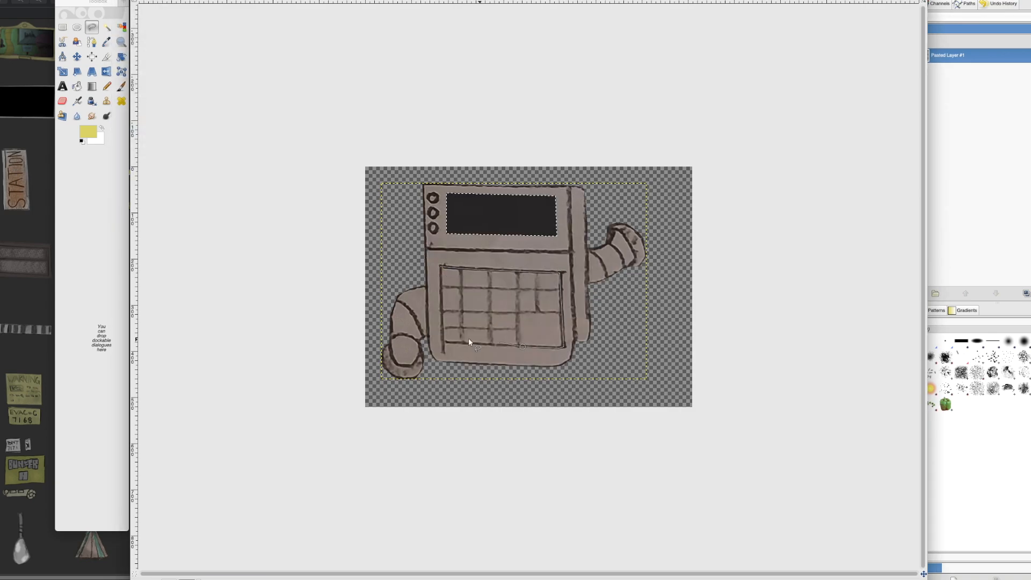
Step: Move the device's button grid onto its own layer and recolour it grey
key(super+x)
key(super+v)
right_click(956, 62)
click(121, 0)
click(150, 127)
click(570, 358)
Step: Smudge the device layer at the button grid's lower-left corner with a resized round brush
click(92, 116)
click(949, 70)
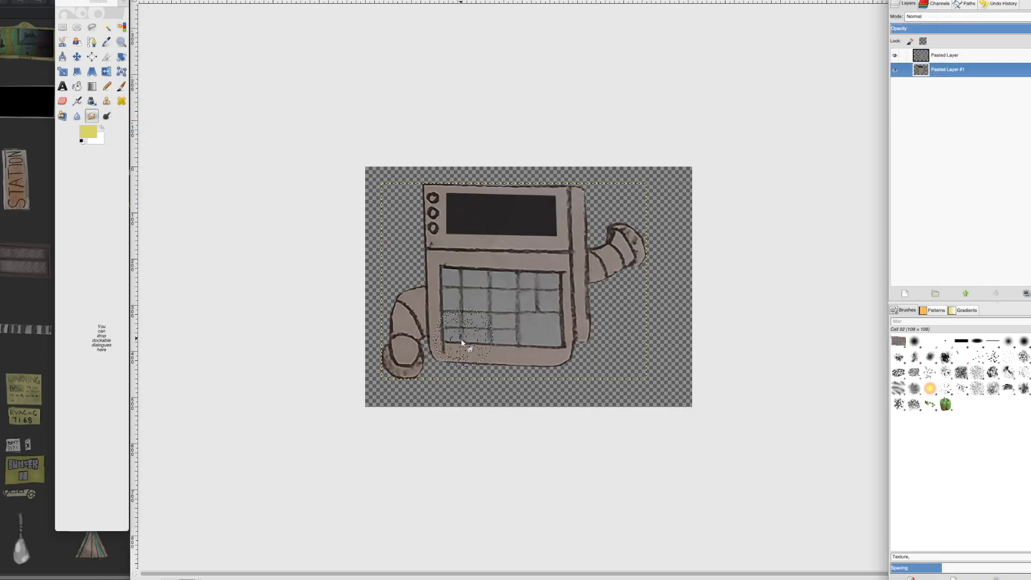
click(914, 341)
double_click(92, 116)
click(79, 97)
drag(443, 349, 450, 355)
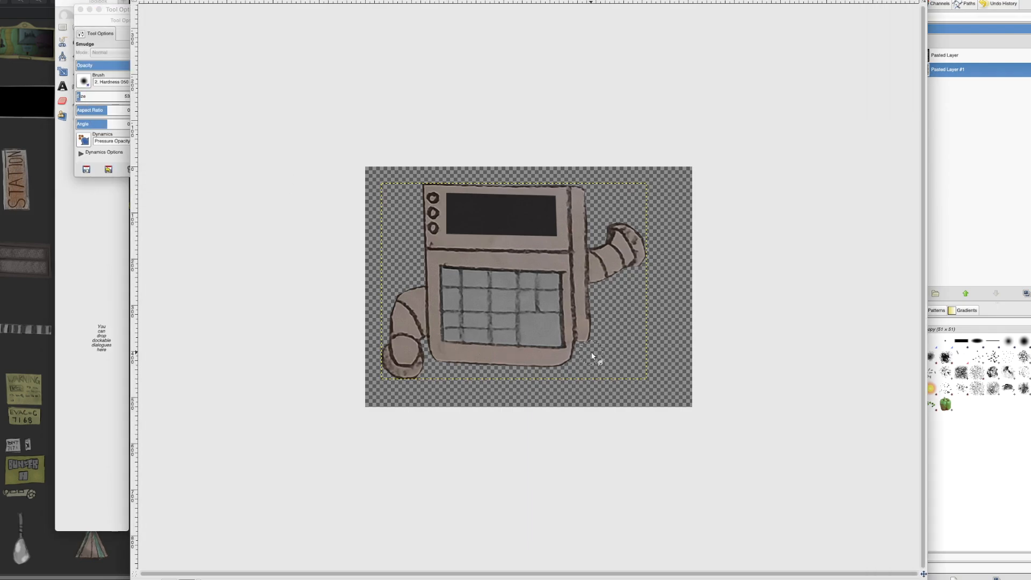
click(102, 225)
Step: Select the hose on the device's left side and recolour it grey
click(92, 27)
click(421, 274)
click(427, 287)
click(427, 340)
click(421, 351)
click(416, 359)
click(399, 272)
click(420, 274)
click(121, 0)
click(150, 128)
click(567, 381)
Step: Select the hose on the device's right side and recolour it grey
click(587, 246)
click(588, 289)
click(621, 277)
click(599, 241)
click(586, 245)
click(121, 0)
click(151, 127)
click(567, 380)
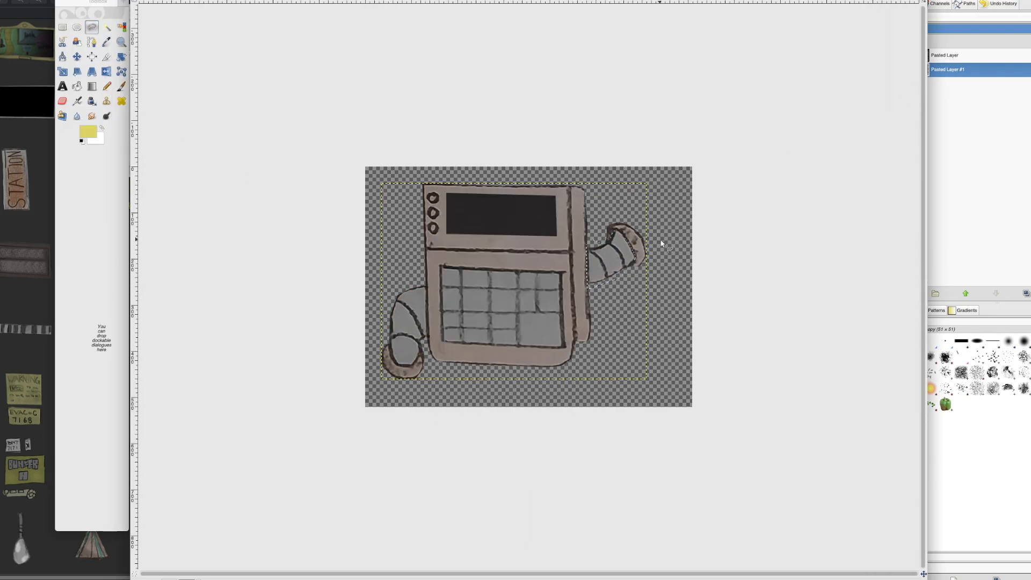
Step: Add a new layer above the device drawing and paint its middle indicator light yellow
right_click(956, 70)
click(979, 89)
click(117, 89)
double_click(117, 88)
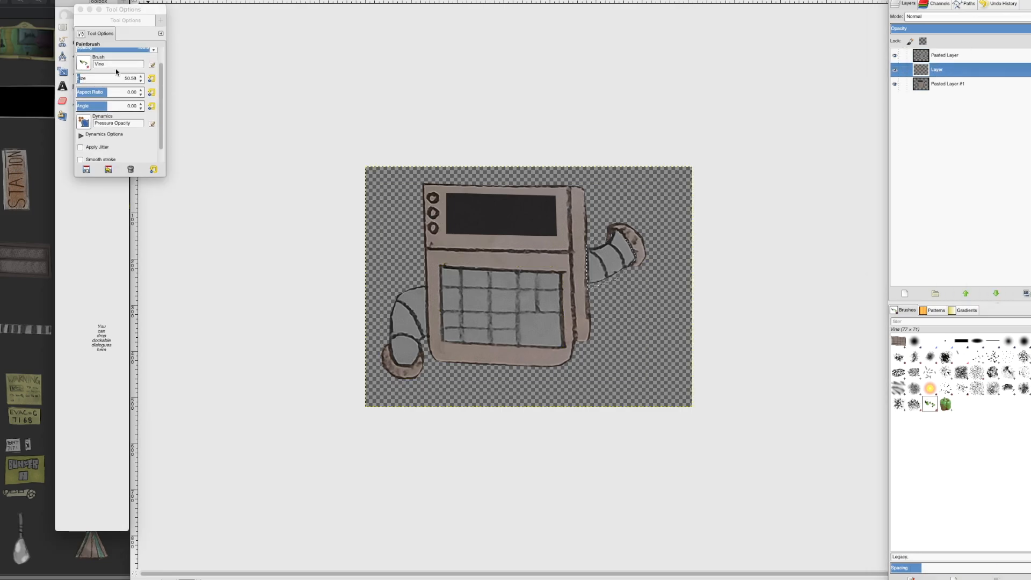
click(433, 213)
key(ctrl+shift+a)
click(116, 88)
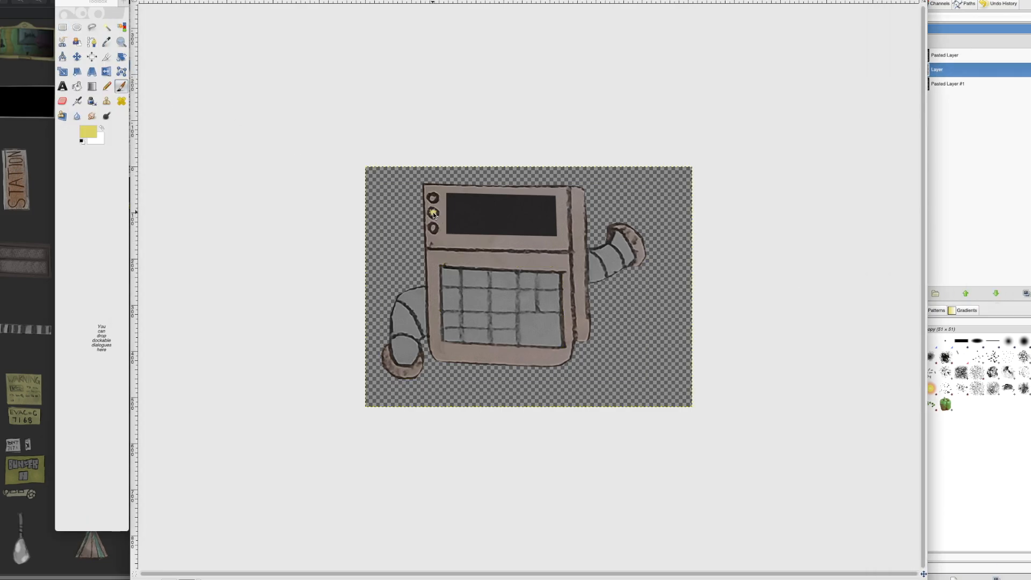
click(434, 213)
Step: Paint the device's lower indicator light red and its upper one green
click(89, 131)
click(121, 88)
click(92, 25)
click(433, 229)
click(121, 63)
click(92, 36)
click(433, 198)
Step: Speckle the device's casing with a resized textured brush in white and erase part of the texture
click(113, 89)
click(196, 140)
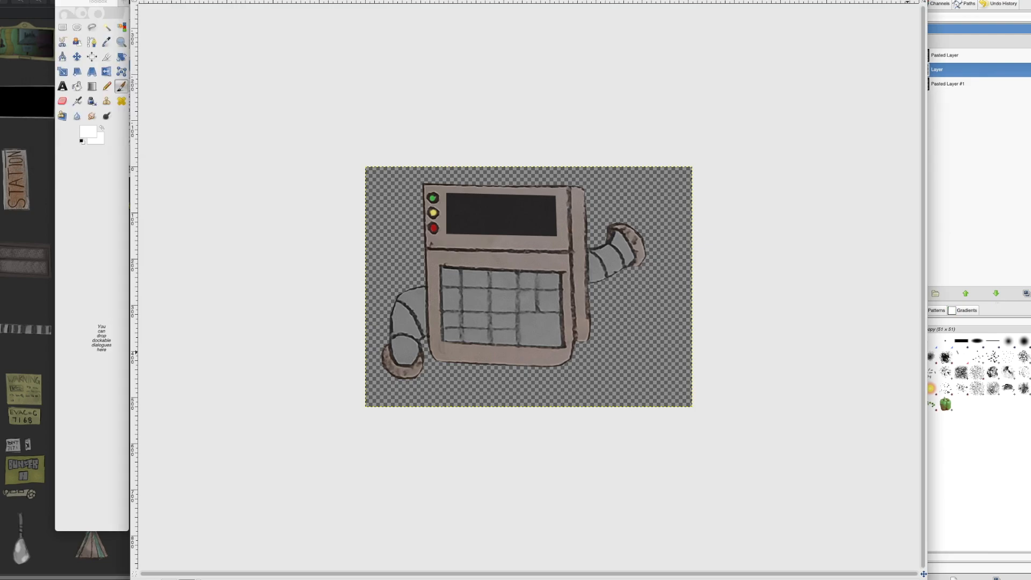
click(915, 373)
double_click(121, 87)
click(106, 63)
drag(87, 96, 80, 96)
drag(480, 264, 547, 265)
drag(454, 352, 553, 359)
click(63, 101)
mouse_move(481, 263)
mouse_down()
mouse_move(547, 265)
mouse_move(473, 203)
mouse_up()
Step: Paint soft white glare in the upper-left and lower-right corners of the device's screen and trim it with the eraser
click(81, 141)
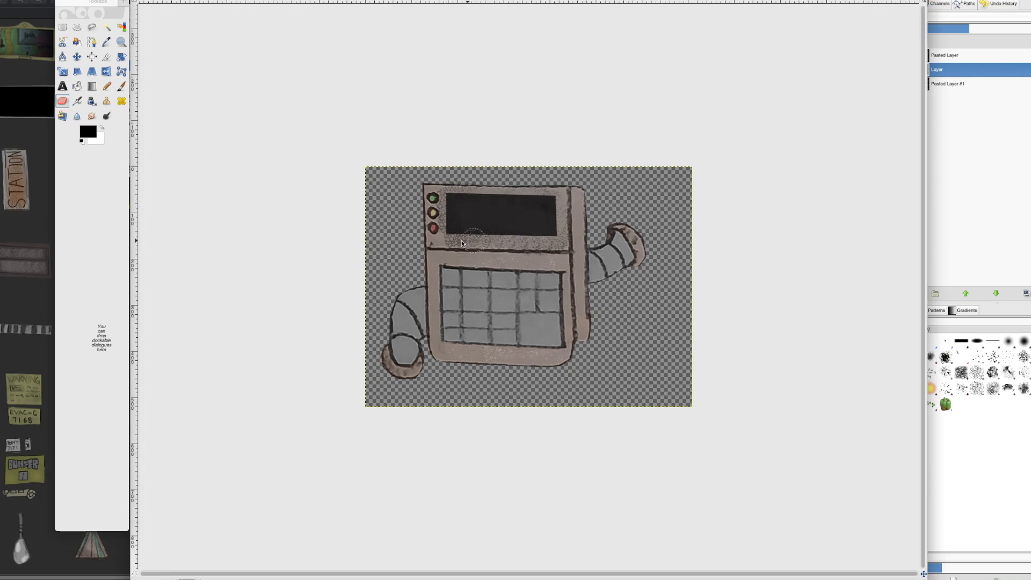
key(p)
key(x)
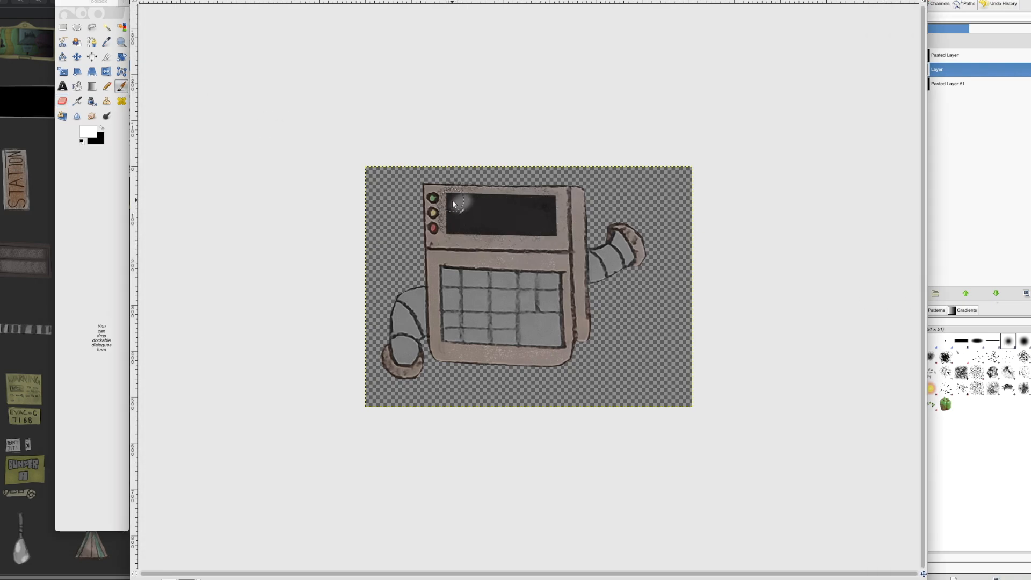
click(63, 101)
drag(445, 229, 468, 193)
drag(555, 221, 545, 233)
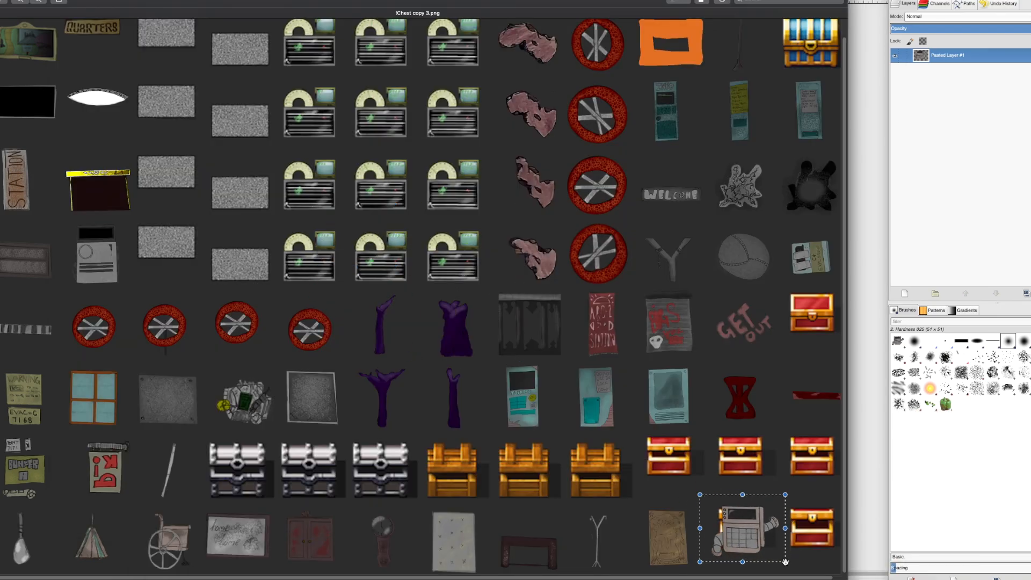
Step: Darken the television's screen area and shape soft white glare in its upper-left and lower-right corners on a new layer
right_click(876, 579)
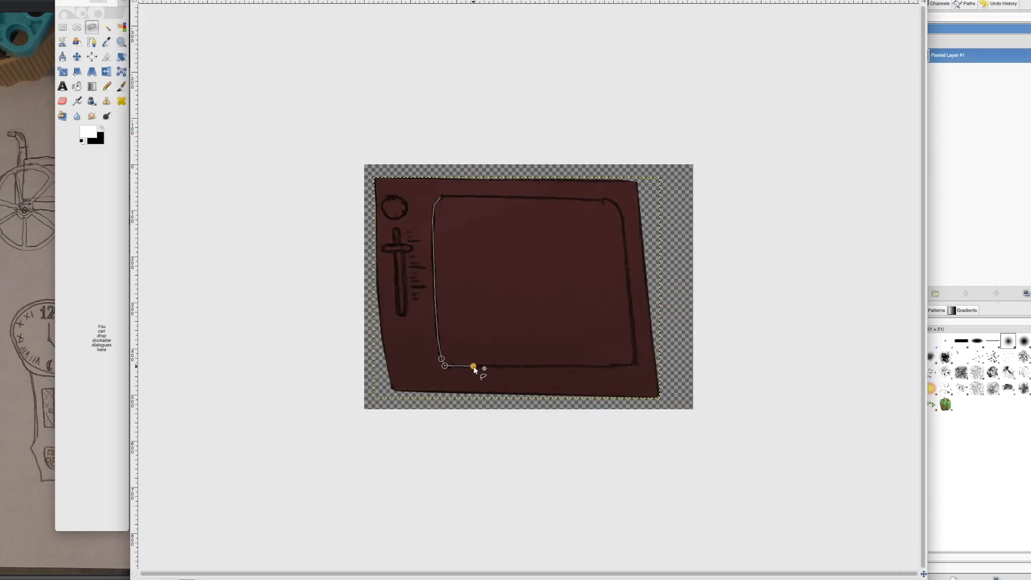
click(447, 197)
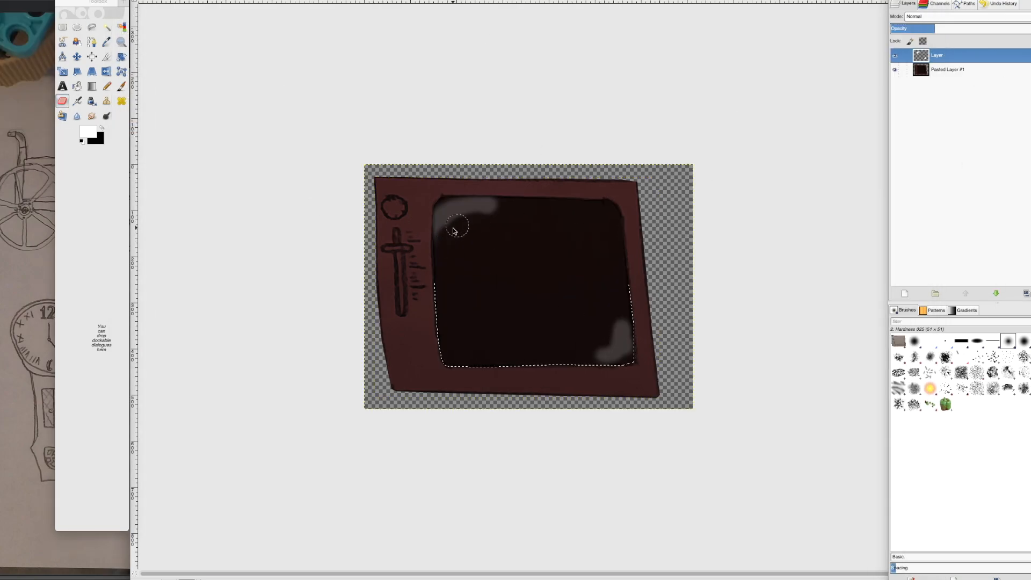
drag(453, 231, 483, 244)
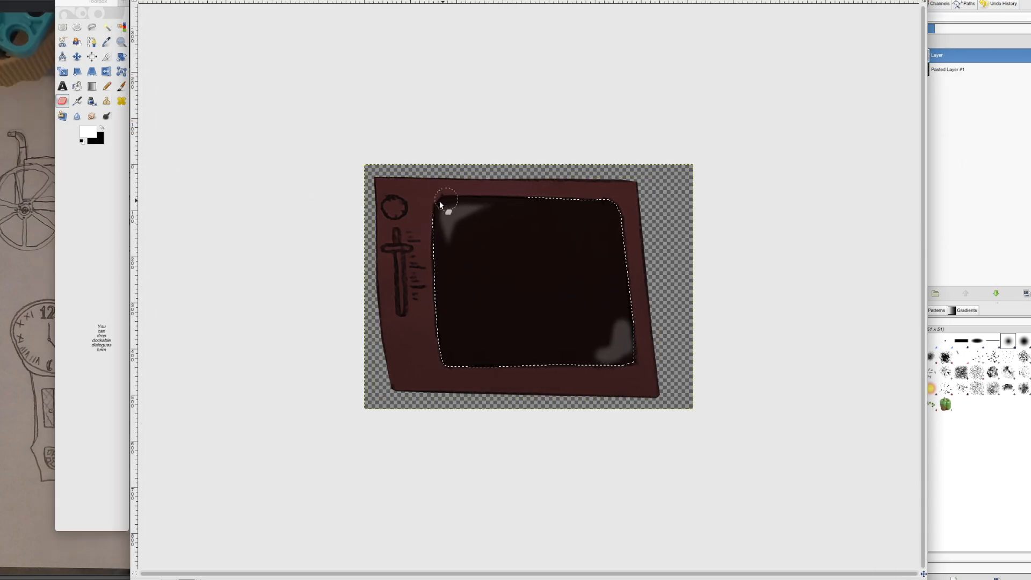
drag(605, 370, 634, 345)
Step: Clear the selection and shade the television's frame with a textured brush in black
click(121, 87)
key(ctrl+shift+a)
click(102, 128)
click(977, 373)
drag(395, 346, 403, 378)
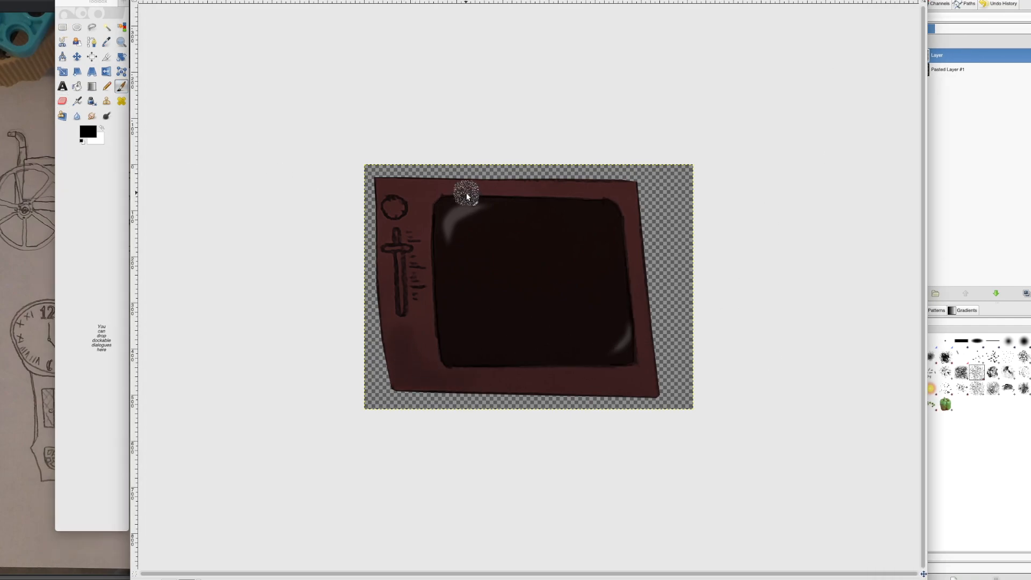
Step: Merge the television's layers, paste the finished graphic into the game graphics image and close the working image
right_click(954, 56)
click(978, 129)
key(super+c)
right_click(892, 579)
click(864, 518)
key(super+v)
drag(344, 228, 812, 528)
click(951, 218)
key(super+w)
Step: Copy the tall tapered panel sketch from the photo into a new image
right_click(892, 579)
click(863, 505)
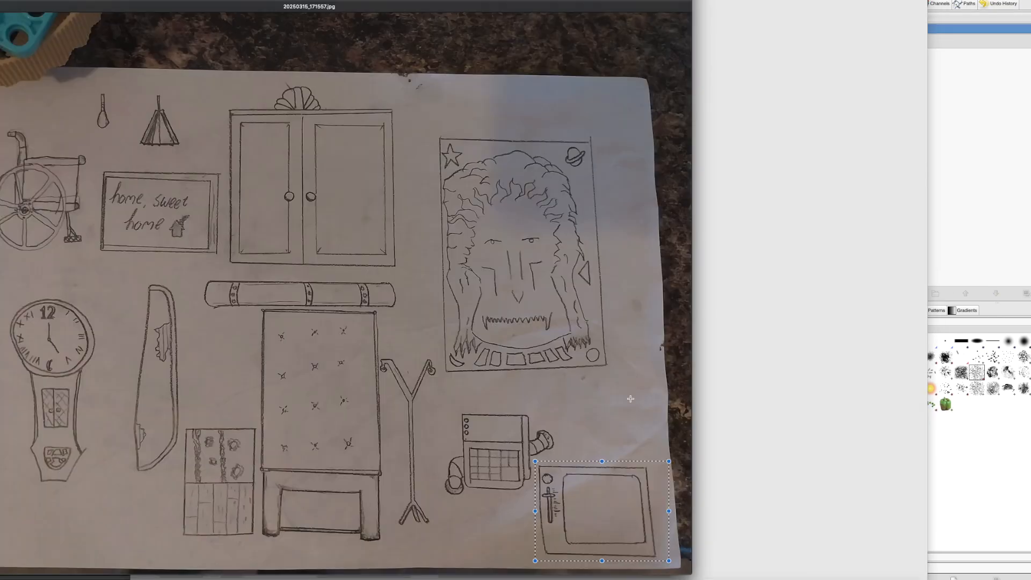
key(super+c)
click(778, 318)
key(super+v)
Step: Cut out the tapered panel with the Free Select tool, placing its body and curved rim on separate layers
click(92, 28)
drag(519, 136, 519, 151)
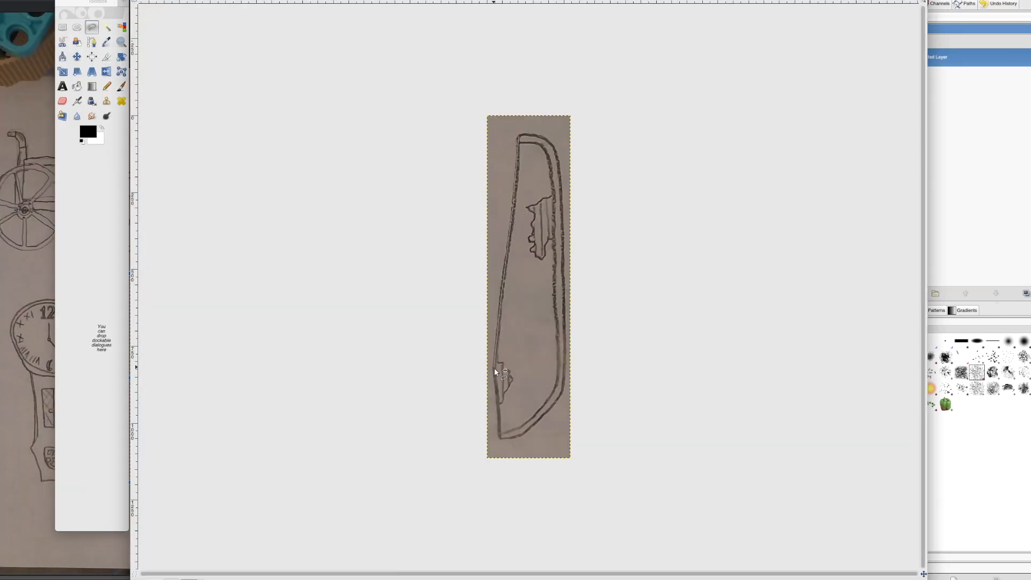
mouse_move(556, 155)
mouse_down()
mouse_move(520, 136)
mouse_move(514, 145)
mouse_move(545, 152)
mouse_move(553, 248)
mouse_up()
key(super+c)
key(super+v)
click(906, 294)
drag(490, 439, 513, 142)
key(super+c)
key(super+v)
click(905, 293)
Step: Colourify the panel's curved rim with white and its body with a dark brown custom colour
click(579, 356)
click(569, 381)
click(936, 75)
click(143, 140)
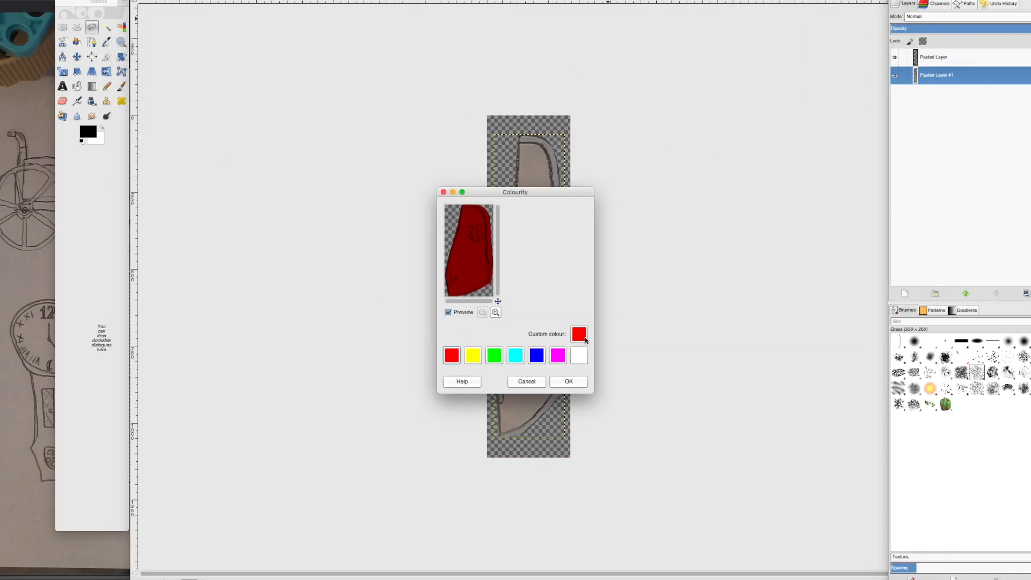
click(580, 334)
click(569, 381)
Step: Outline the panel's upper torn patch and texture it in white on a new layer with reduced opacity
key(plus)
key(plus)
drag(588, 106, 579, 114)
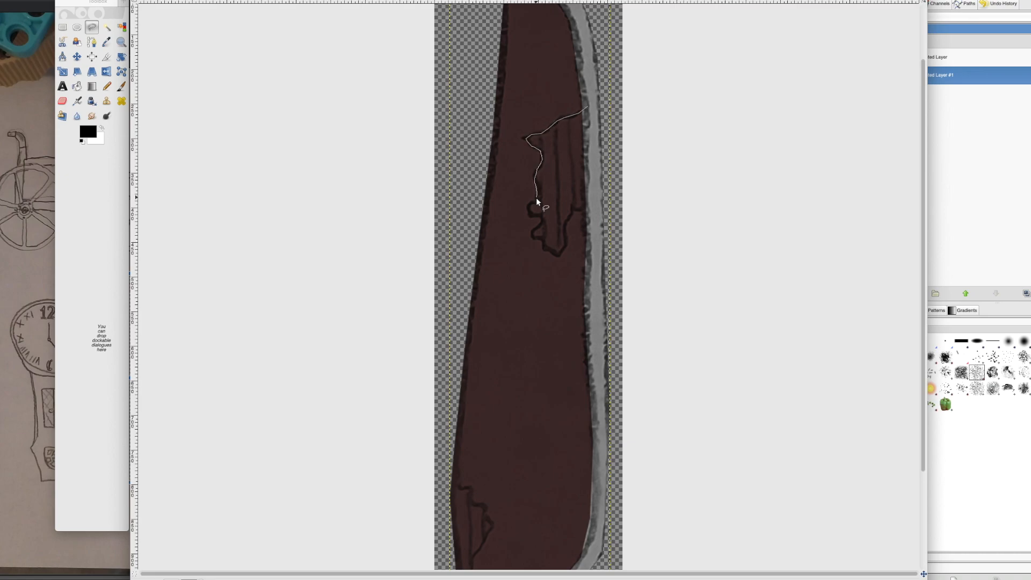
drag(563, 250, 590, 105)
click(937, 75)
click(905, 293)
key(Return)
click(121, 86)
click(101, 128)
mouse_move(549, 231)
mouse_down()
mouse_move(554, 108)
mouse_move(541, 271)
mouse_move(559, 124)
mouse_up()
click(961, 29)
click(62, 101)
Step: Outline the torn patch at the panel's lower left edge and texture it with the white brush
scroll(554, 236, down, 5)
click(91, 27)
mouse_move(448, 350)
mouse_down()
mouse_move(483, 415)
mouse_move(450, 349)
mouse_move(479, 436)
mouse_up()
key(p)
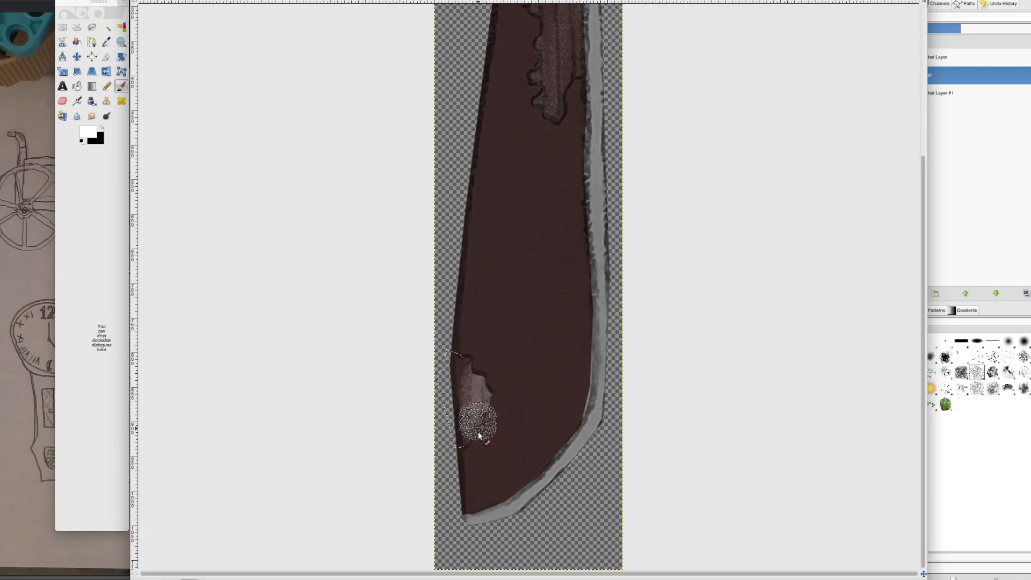
drag(486, 387, 466, 430)
Step: Clear the selection and shade the panel's body with the textured brush in black
right_click(969, 58)
click(107, 115)
key(ctrl+shift+a)
click(937, 75)
click(122, 86)
click(102, 128)
drag(554, 355, 548, 192)
click(88, 132)
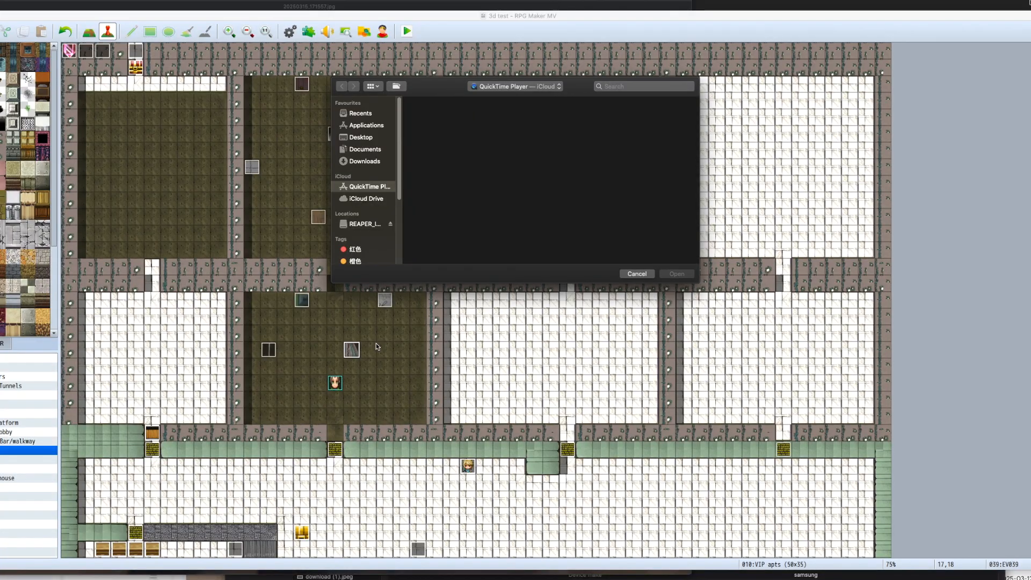
key(Escape)
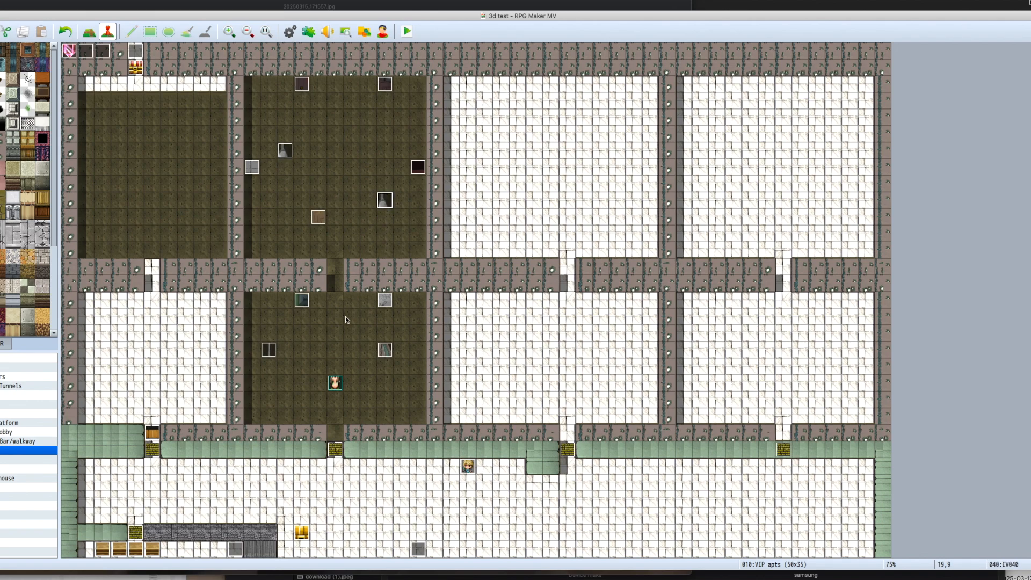
Step: Start a playtest from RPG Maker MV and examine the front apartment room with its mirror, framed sign and coat rack
click(408, 31)
click(478, 309)
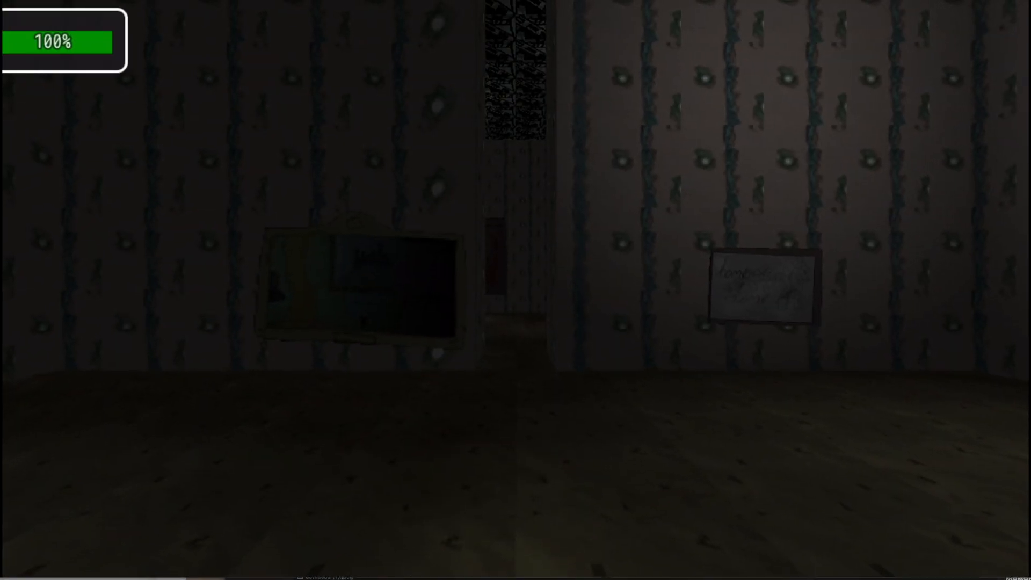
key(Up)
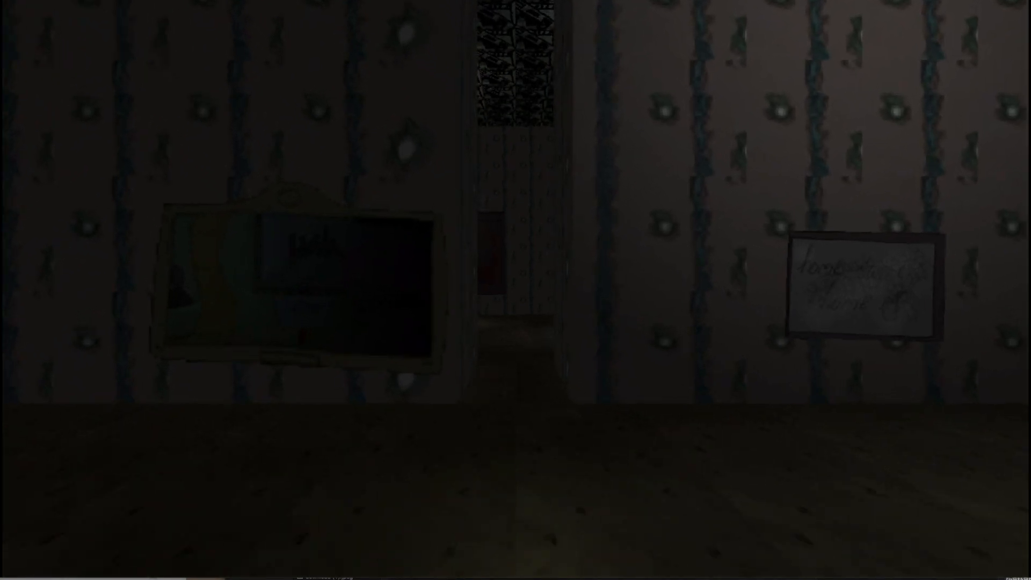
key(Left)
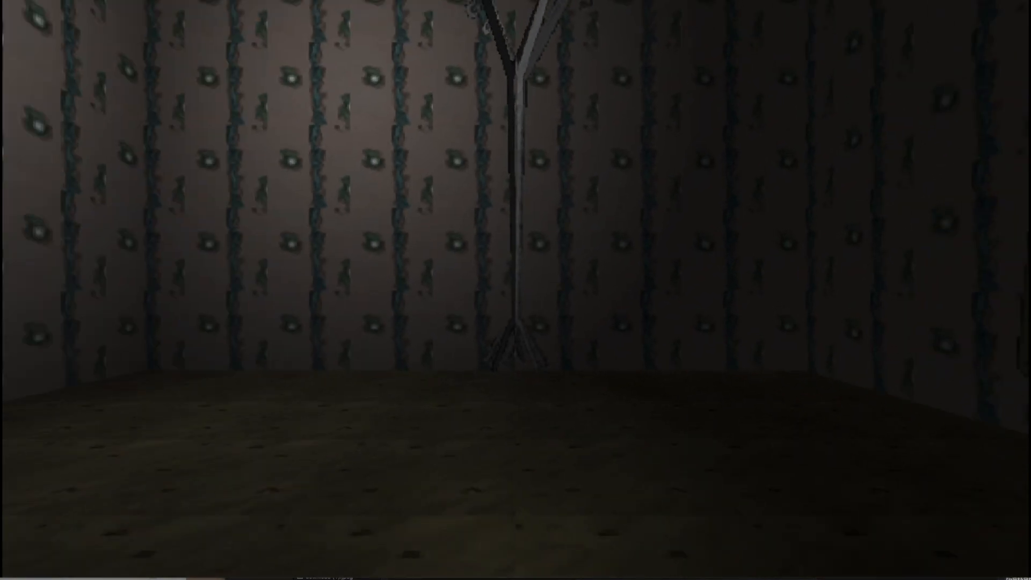
key(Left)
key(Up)
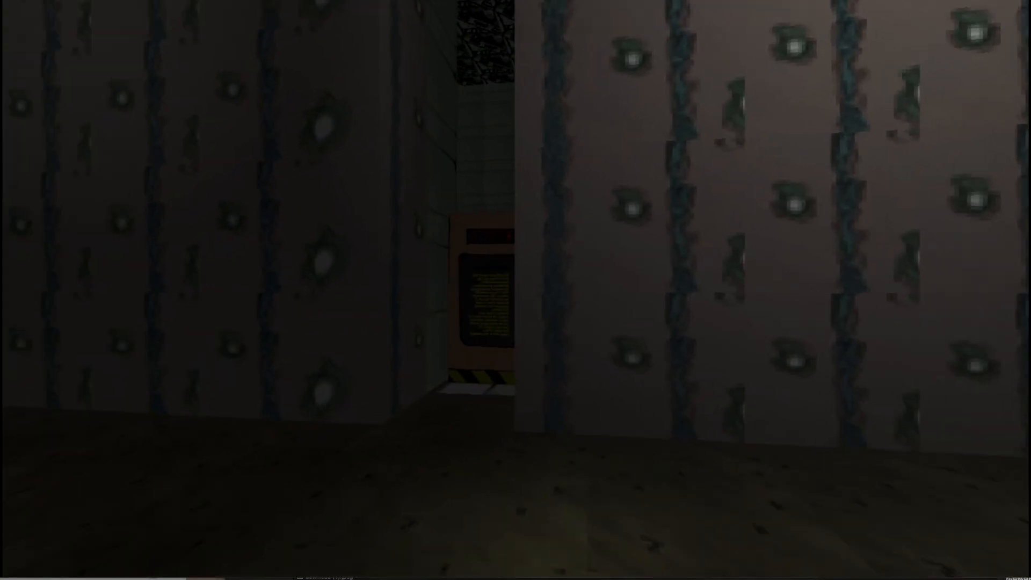
key(Left)
key(Up)
key(Left)
key(Up)
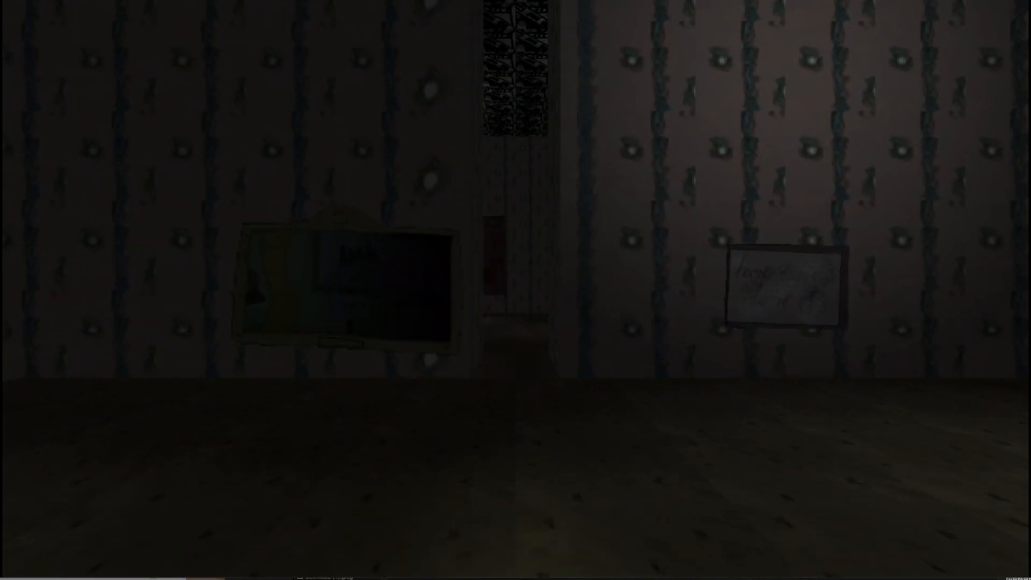
Step: Walk into the back room and examine the wardrobe, clock, wall device, television, hanging lamp and carpet
key(Up)
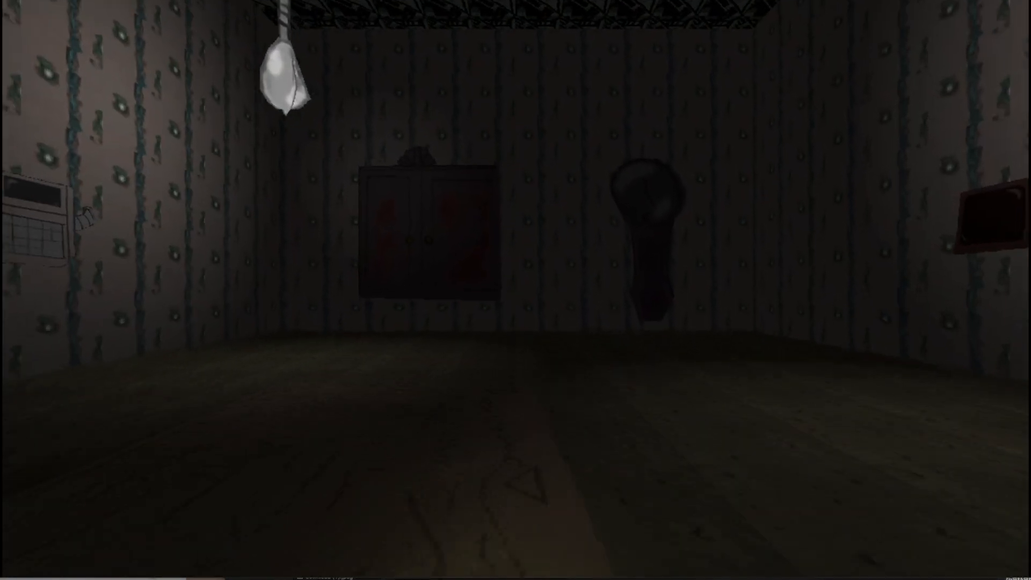
key(Down)
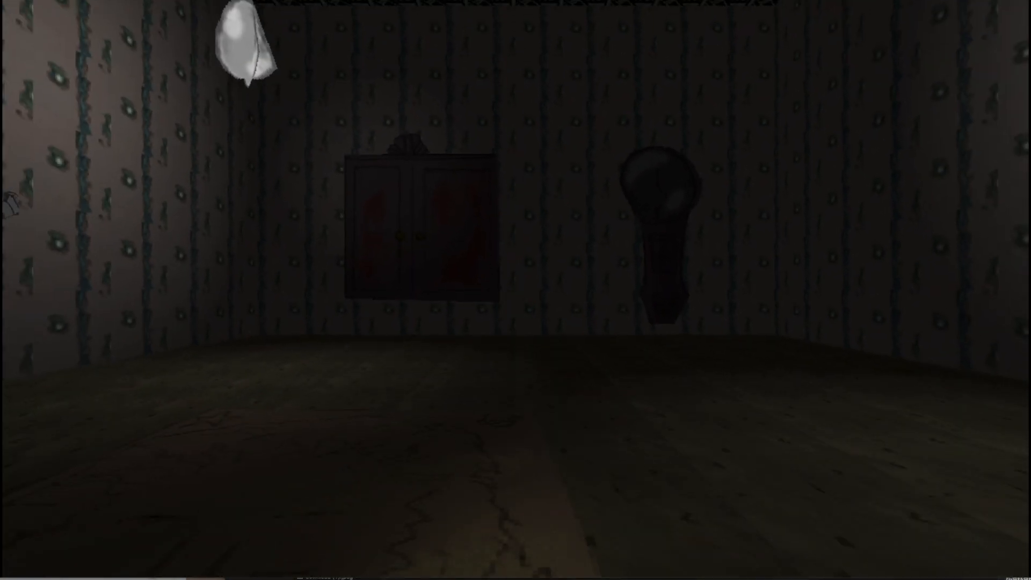
key(Left)
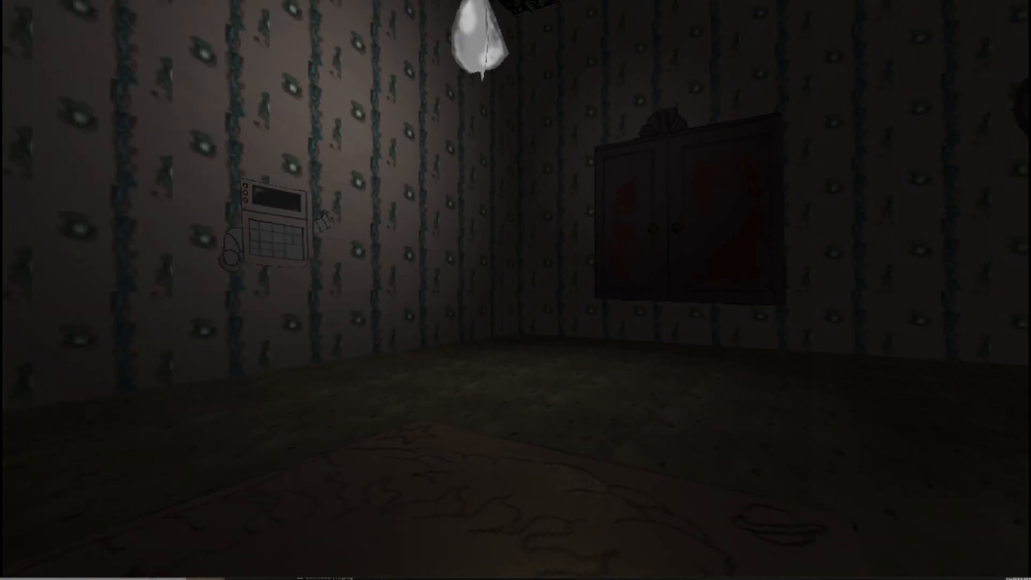
key(Down)
key(Right)
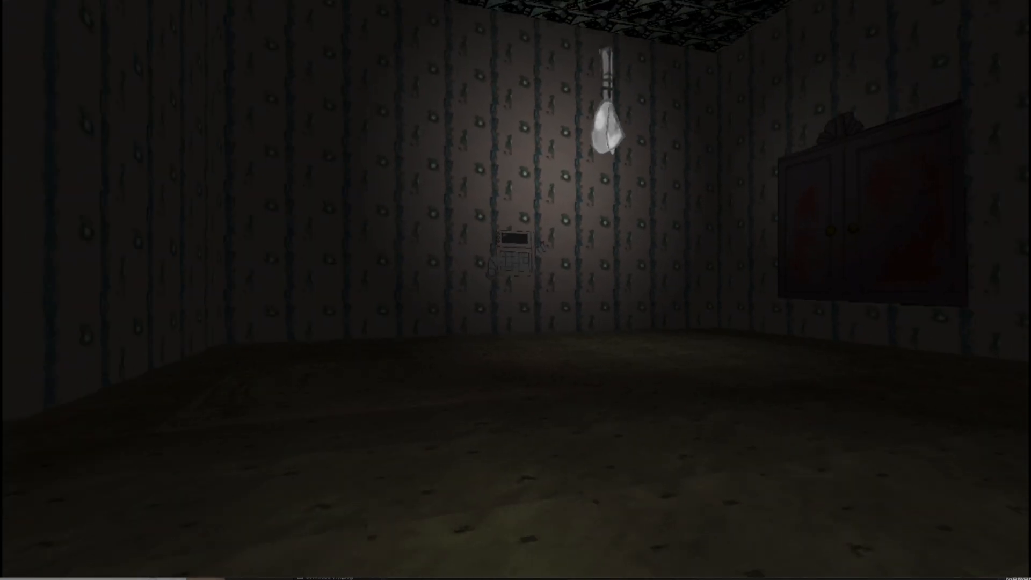
key(Up)
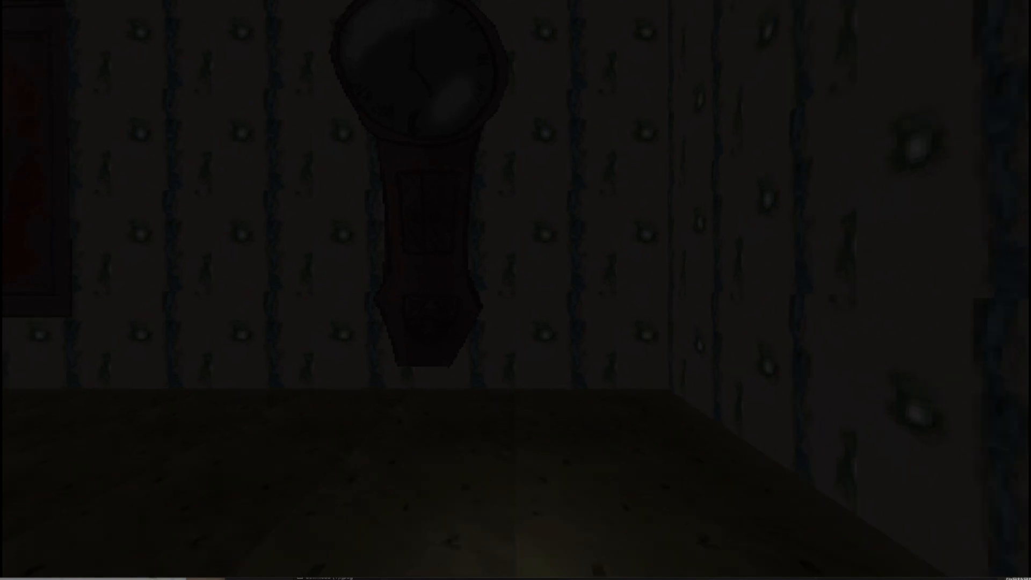
key(Down)
key(Left)
key(Up)
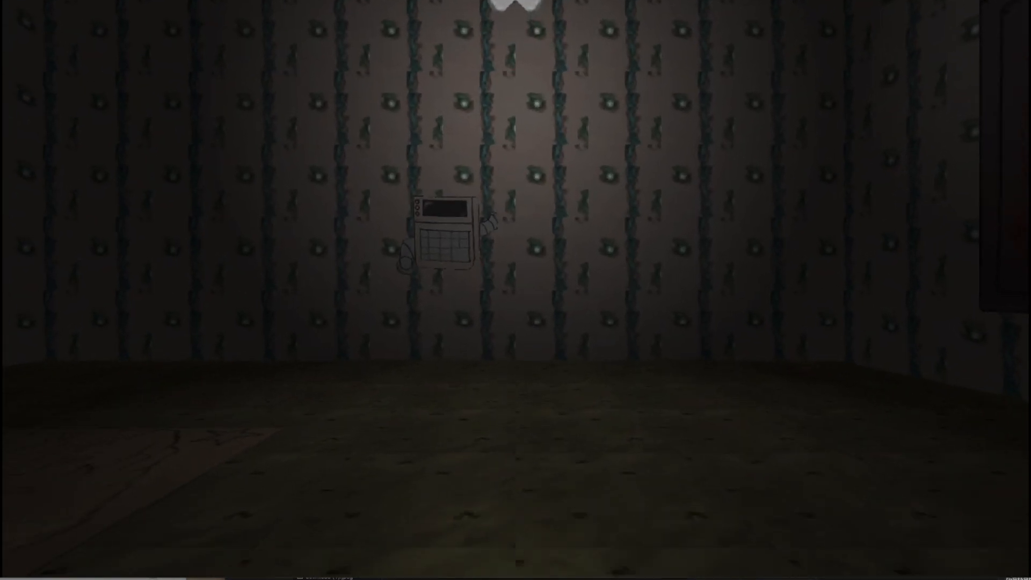
key(Left)
key(Left)
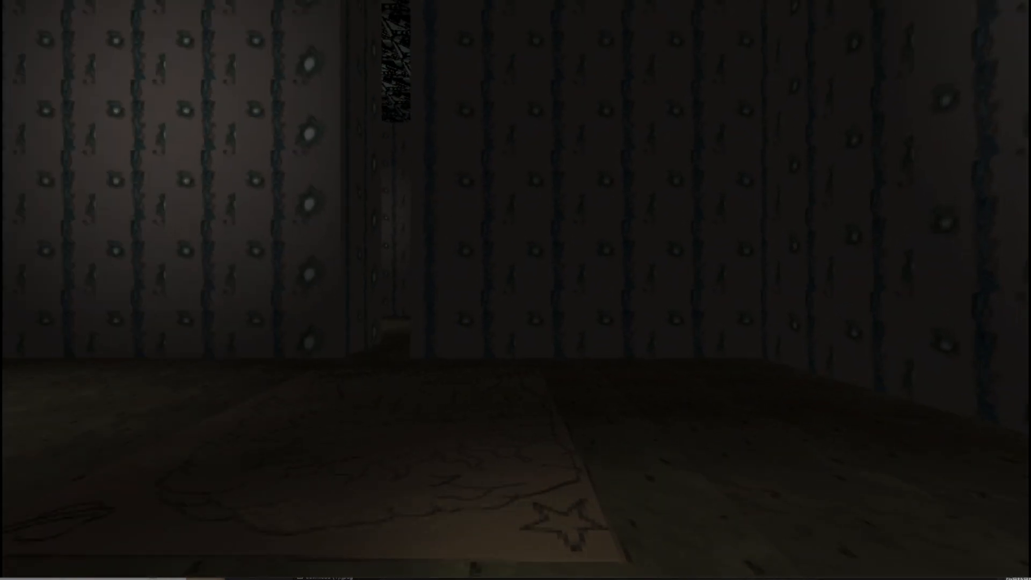
key(s)
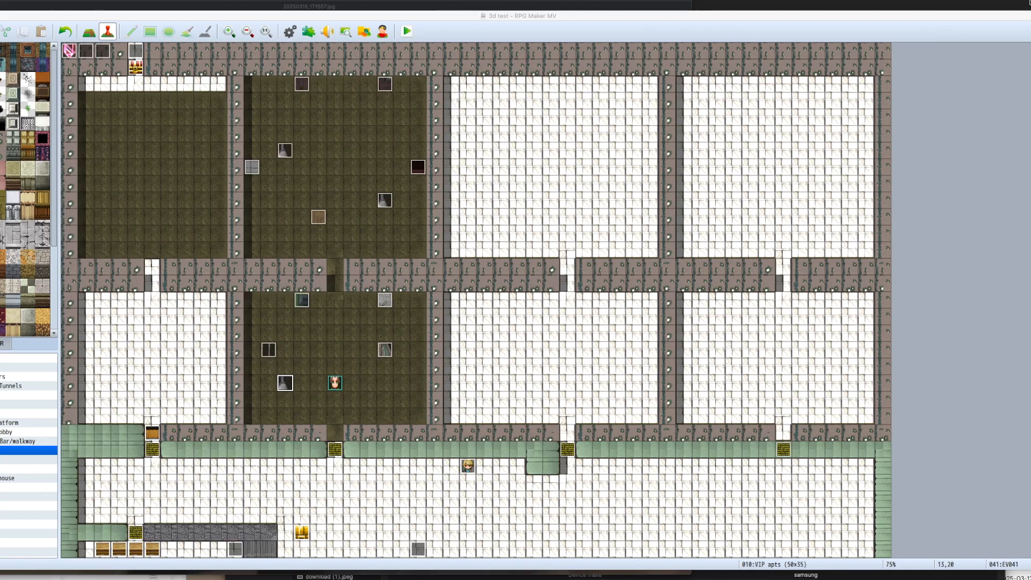
Step: Copy the red furniture events from the Arrivals - Lobby map into the upper dark-floored room of the VIP apts map
click(1, 433)
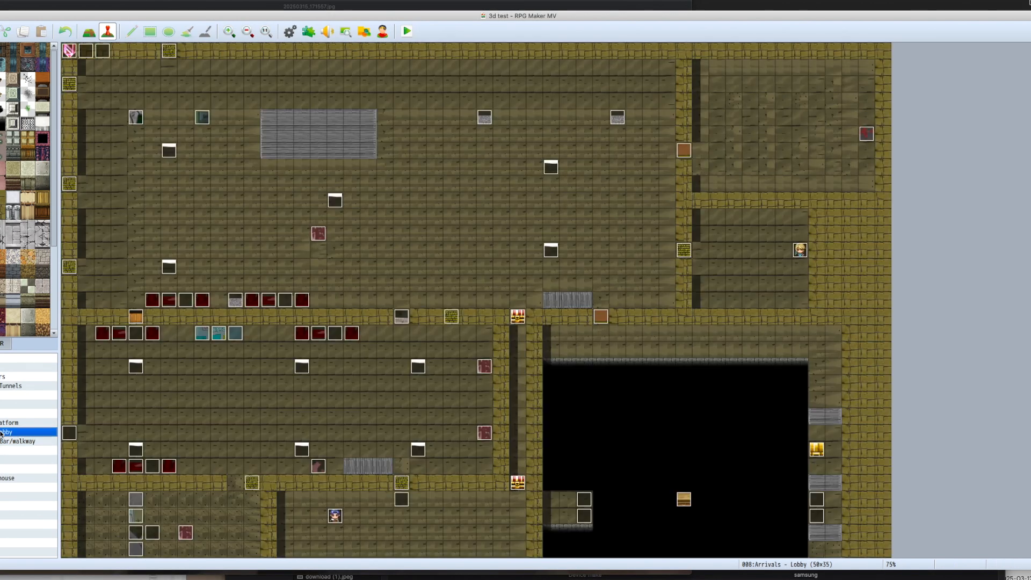
click(29, 449)
click(20, 433)
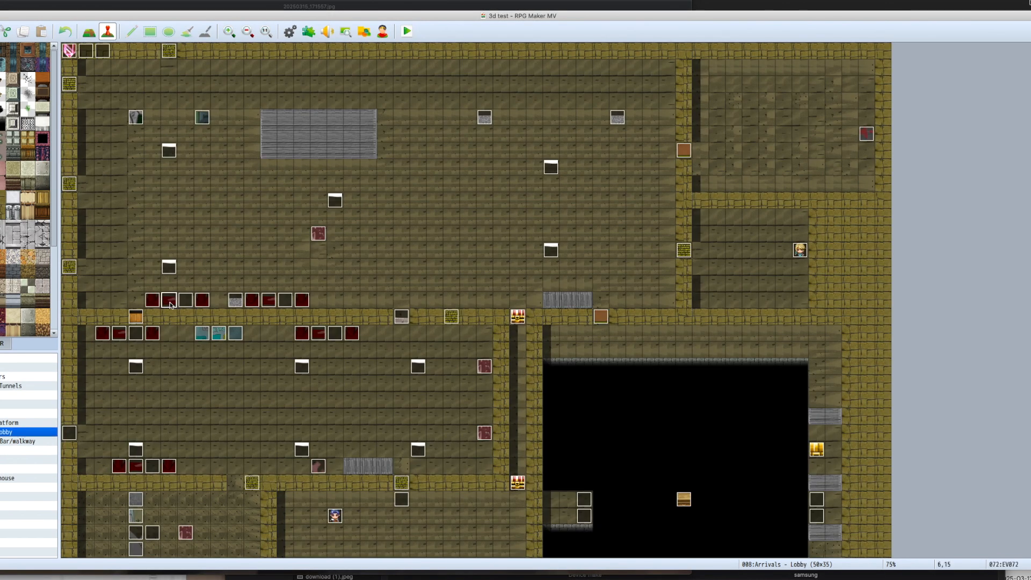
click(5, 450)
click(5, 433)
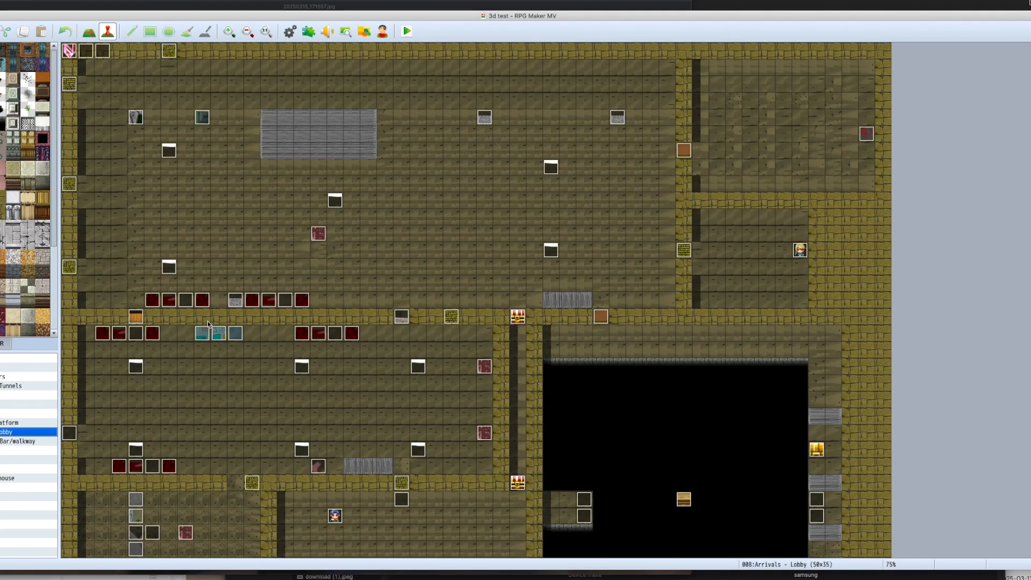
click(10, 451)
click(7, 433)
click(203, 301)
click(8, 450)
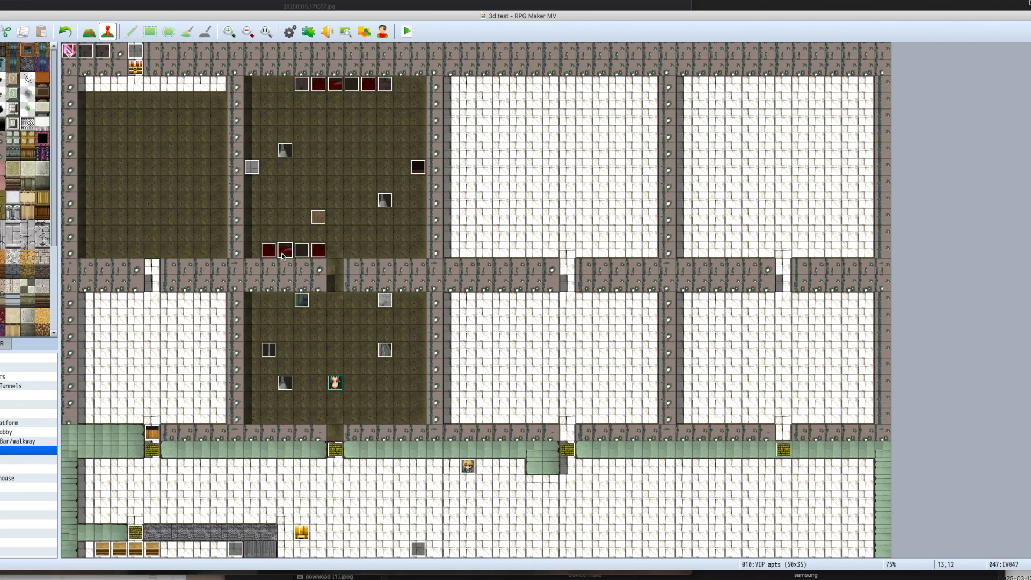
Step: Replace the image of the second event in the room's lower furniture row with a new furniture graphic
double_click(282, 254)
double_click(313, 336)
scroll(537, 343, down, 10)
double_click(571, 365)
click(643, 449)
Step: Replace the image of the first event in the upper room's lower furniture row with the dark red table-end graphic
click(268, 248)
double_click(269, 250)
double_click(313, 336)
scroll(563, 347, down, 10)
double_click(579, 369)
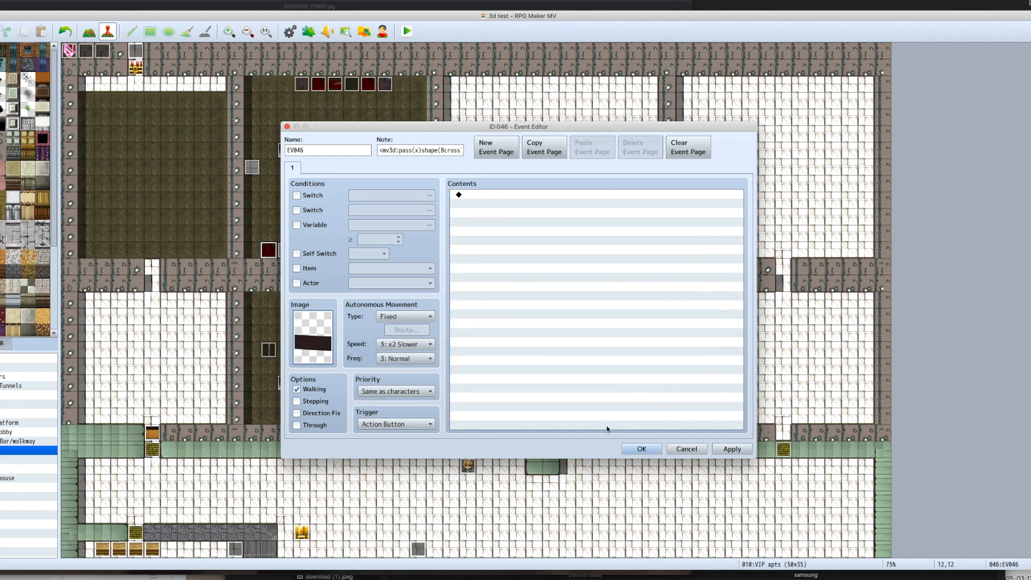
click(642, 449)
Step: Replace the image of the fourth event in the lower furniture row with the same dark red table-end graphic
double_click(318, 250)
double_click(314, 337)
scroll(623, 367, down, 10)
scroll(545, 368, right, 8)
double_click(492, 369)
click(644, 449)
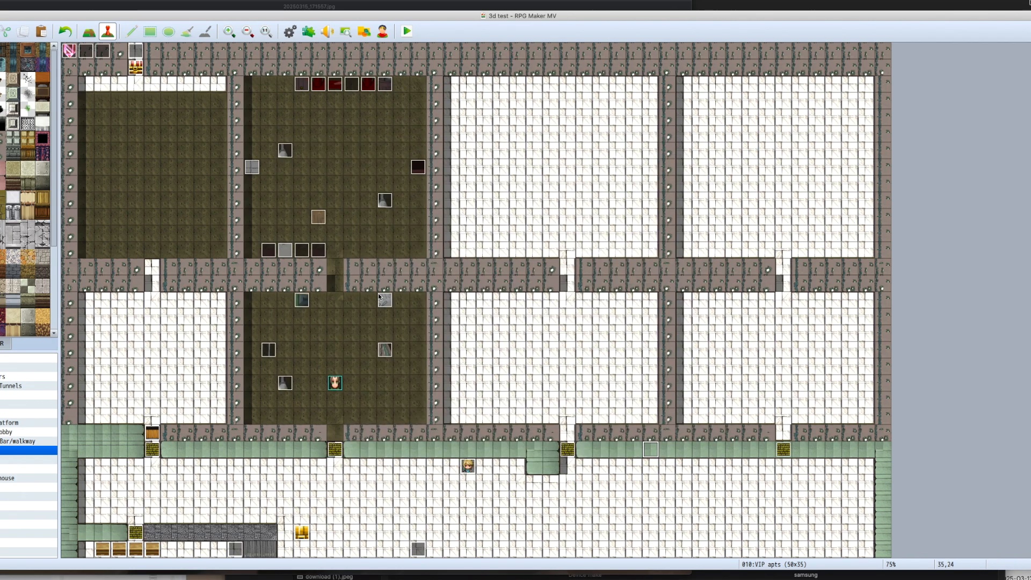
Step: Rearrange the four table events into a vertical column and set the shape in both end events' notes to wall
double_click(268, 251)
click(436, 151)
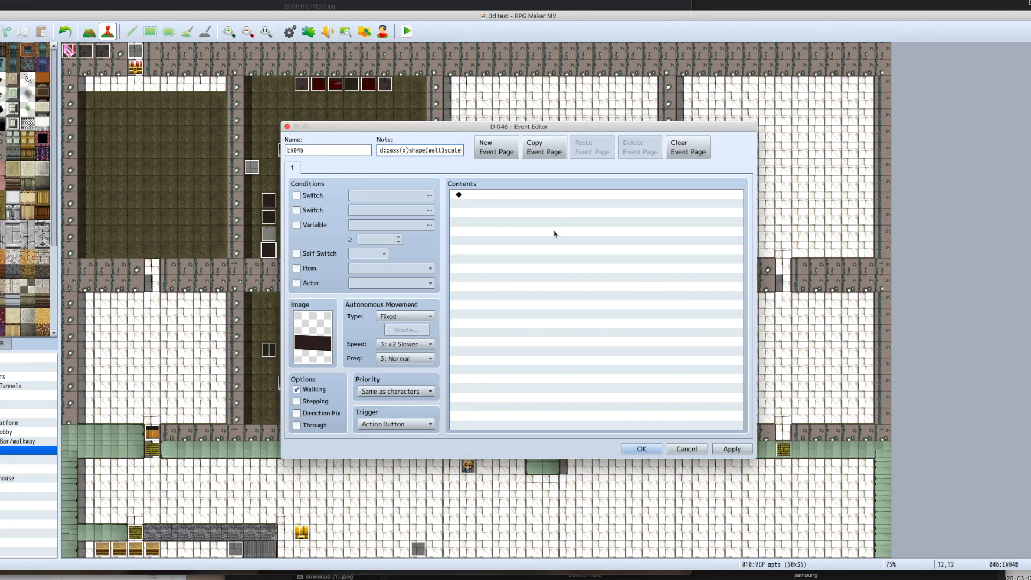
click(642, 449)
double_click(269, 200)
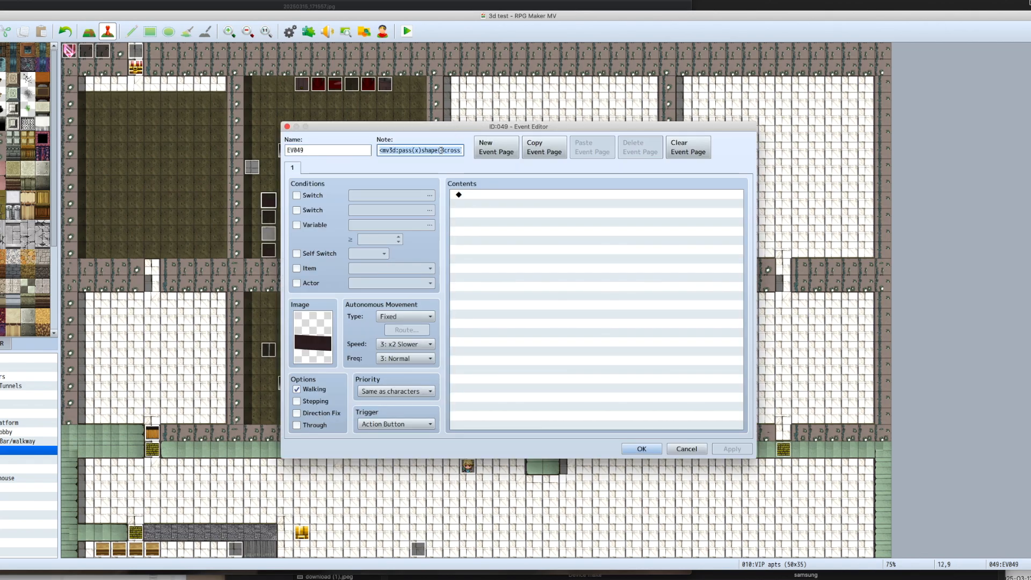
click(638, 450)
Step: Save the changes and playtest the apartment to examine the new table in the back room
key(super+r)
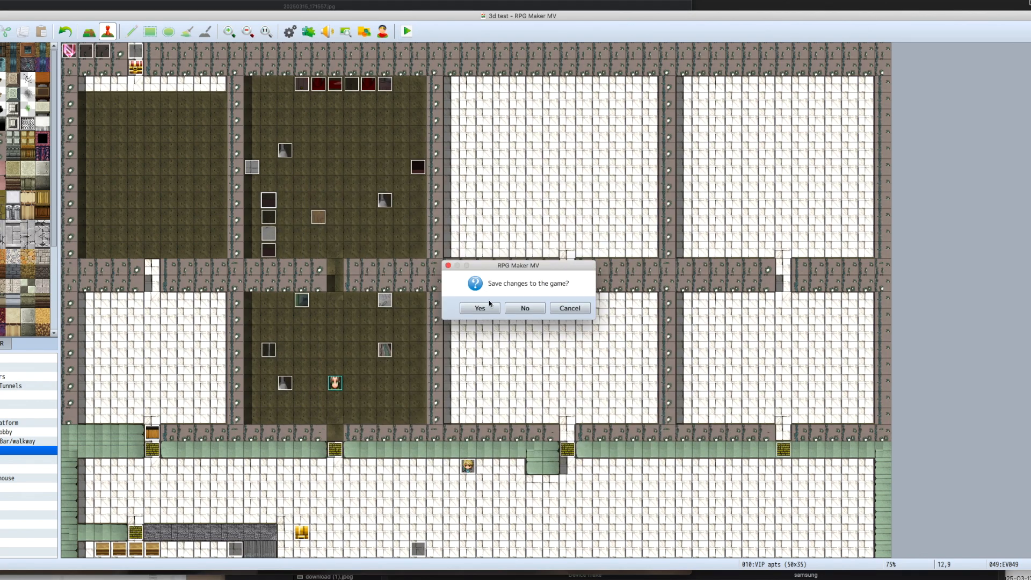
click(487, 304)
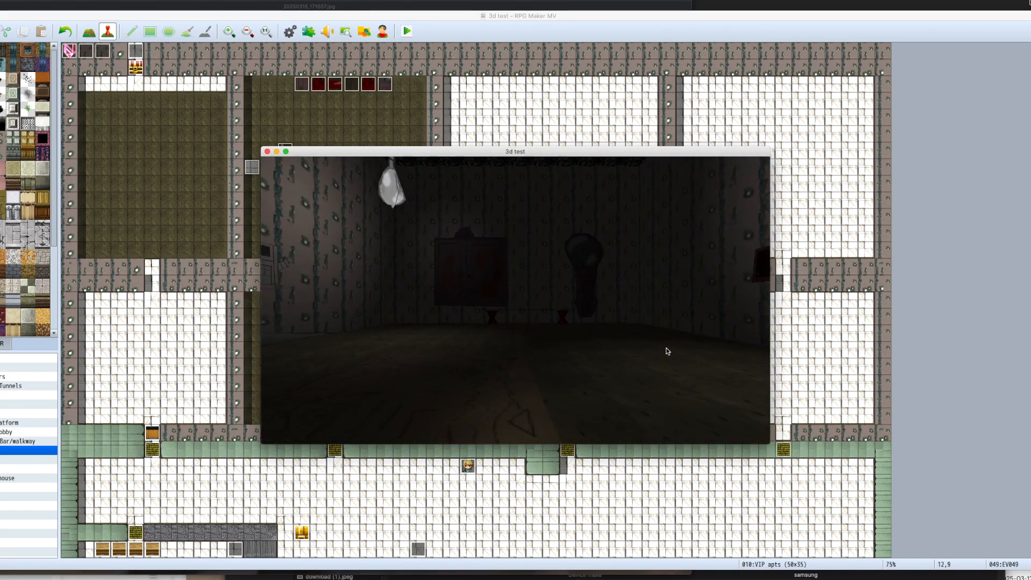
key(Left)
key(Left)
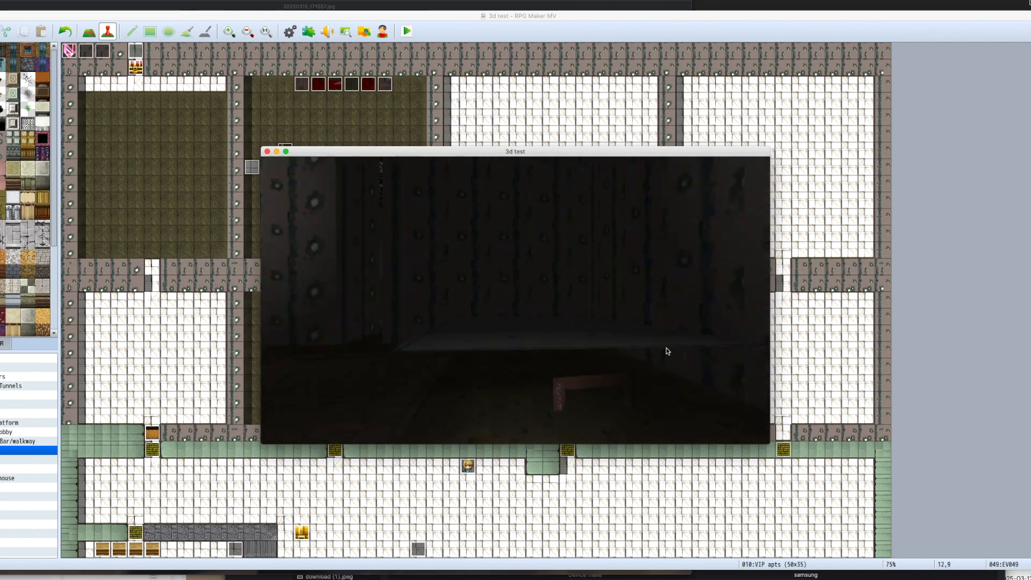
key(Right)
key(Left)
click(267, 151)
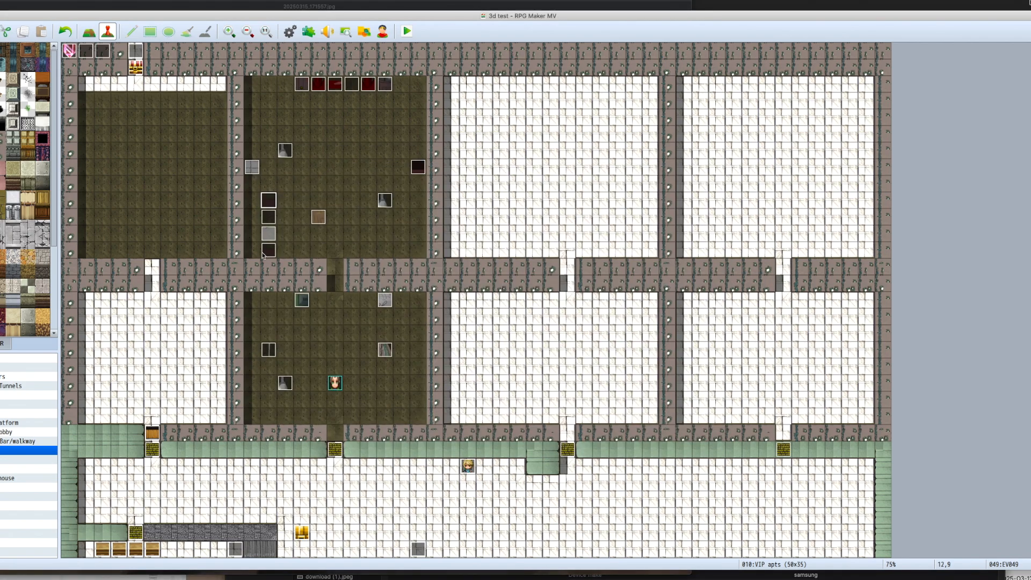
Step: Set the scale in the note of the uppermost table event to 0.3
double_click(274, 204)
key(Tab)
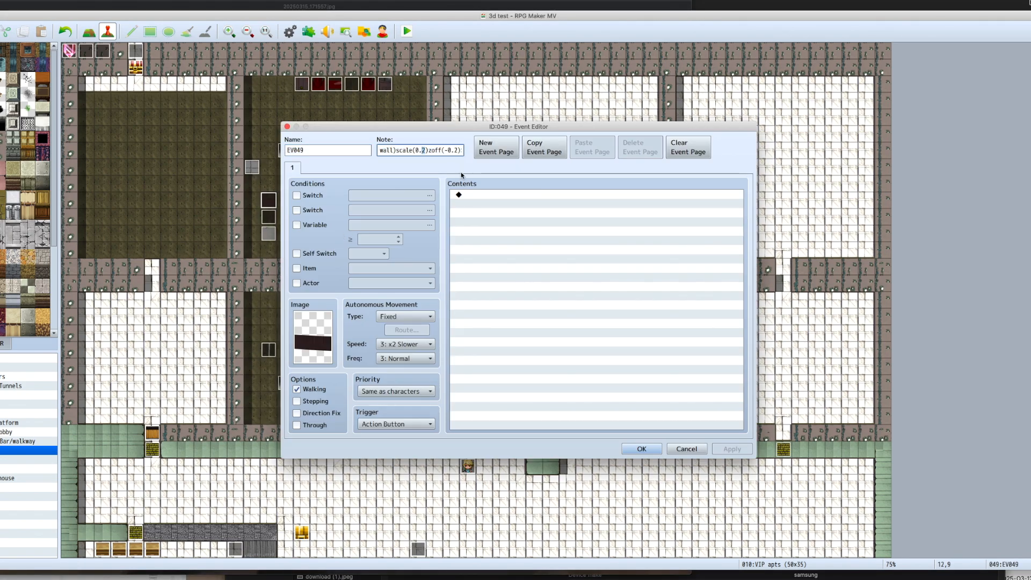
text(3)
click(641, 449)
Step: Save and run another playtest to check the size of the rescaled table end
key(super+r)
click(489, 309)
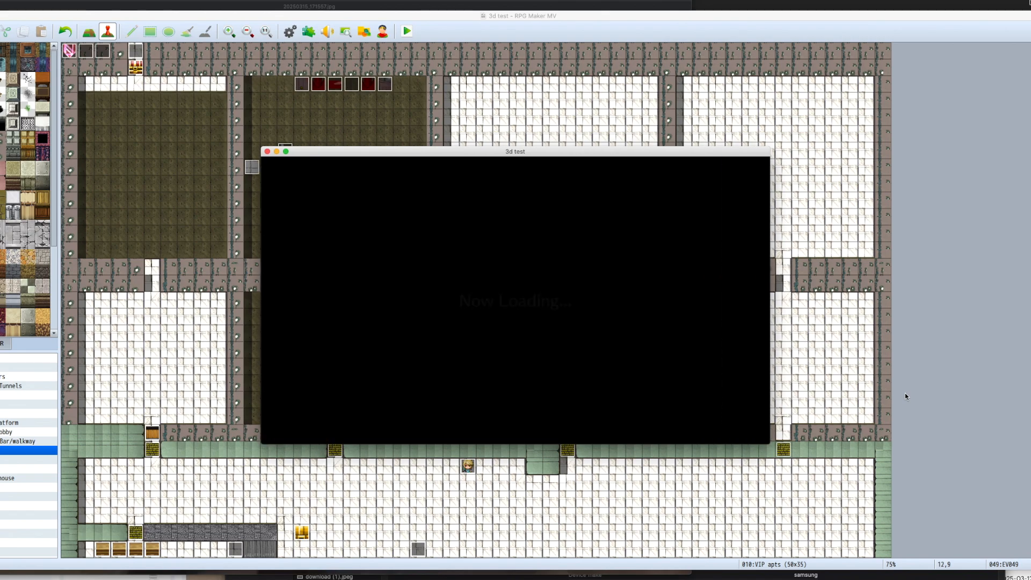
key(Left)
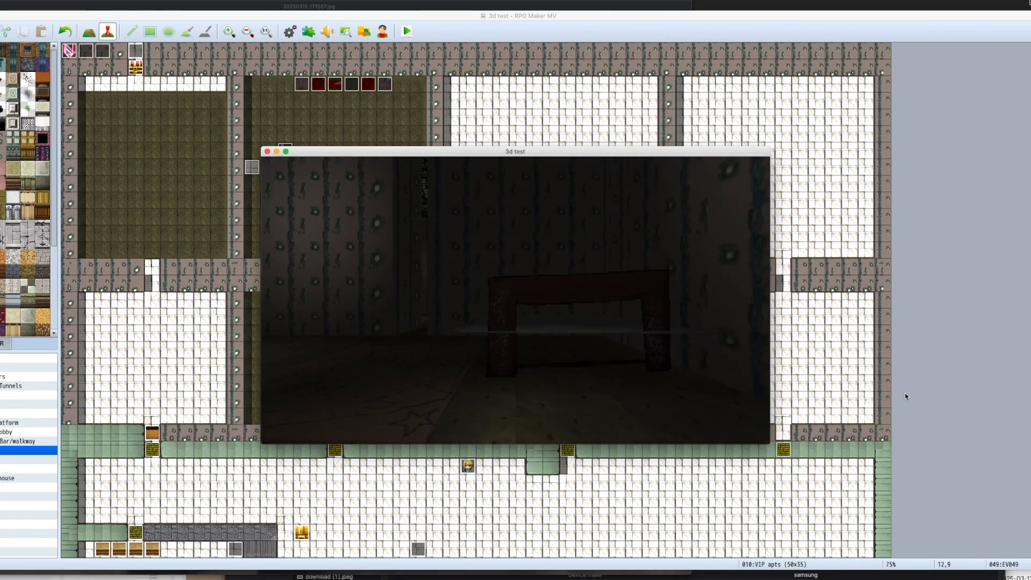
key(Up)
key(Right)
key(Left)
click(268, 151)
Step: Surround the table's event column with blank events and open the light tabletop event's note for editing
click(274, 221)
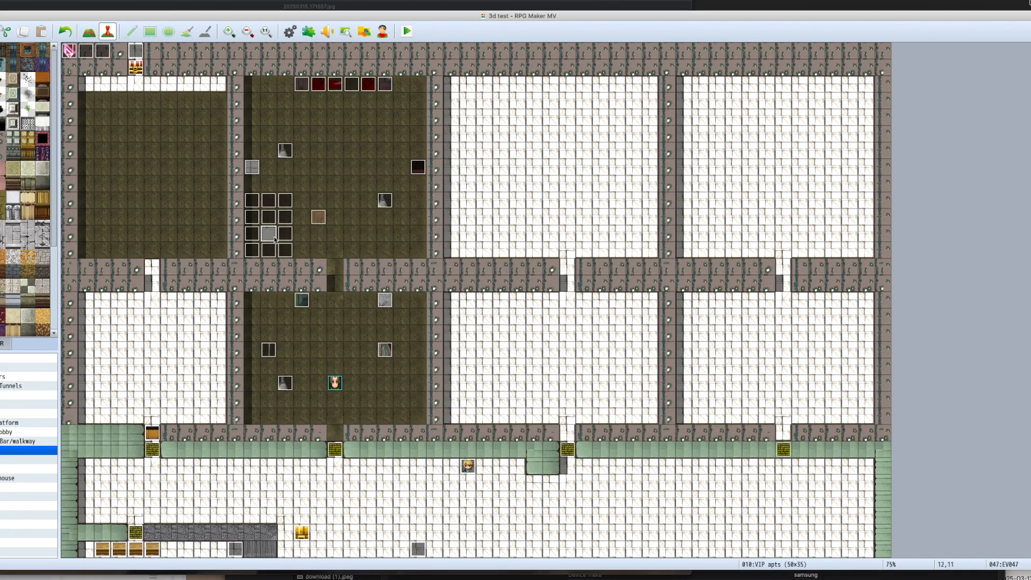
double_click(274, 239)
drag(380, 151, 463, 151)
key(Return)
Step: Add an event at 21,10 below the television and give it the long dark red tabletop image
double_click(419, 169)
key(Return)
click(419, 218)
key(super+v)
double_click(419, 217)
double_click(319, 330)
scroll(565, 302, left, 5)
double_click(611, 249)
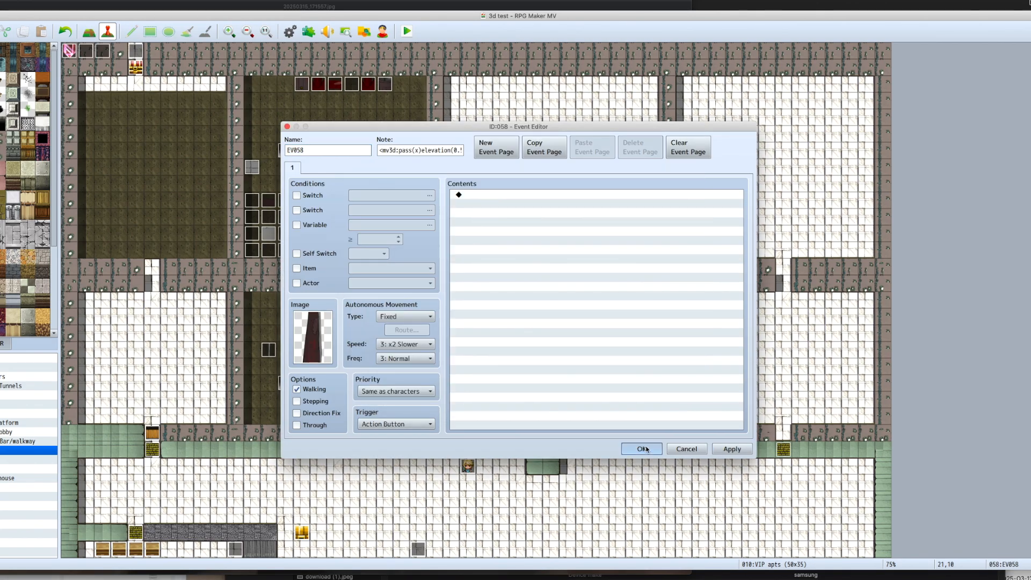
click(645, 449)
Step: Move the coat rack event to 21,17 in the lower room and adjust the offsets in its note, with xoff at -0.4
double_click(418, 333)
key(Tab)
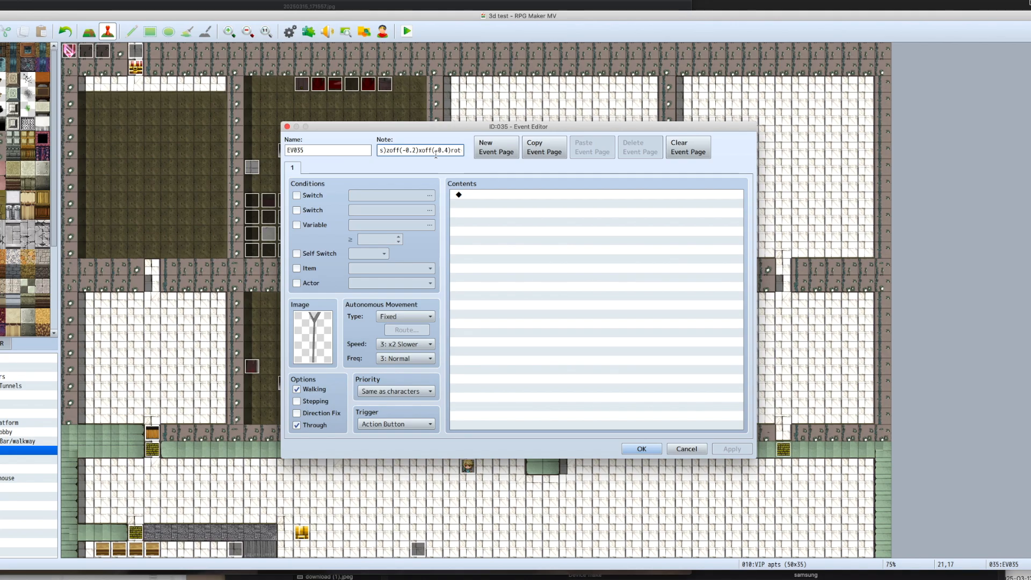
click(642, 449)
Step: Playtest the front room to check the coat rack's placement and review its event note
key(super+r)
key(Return)
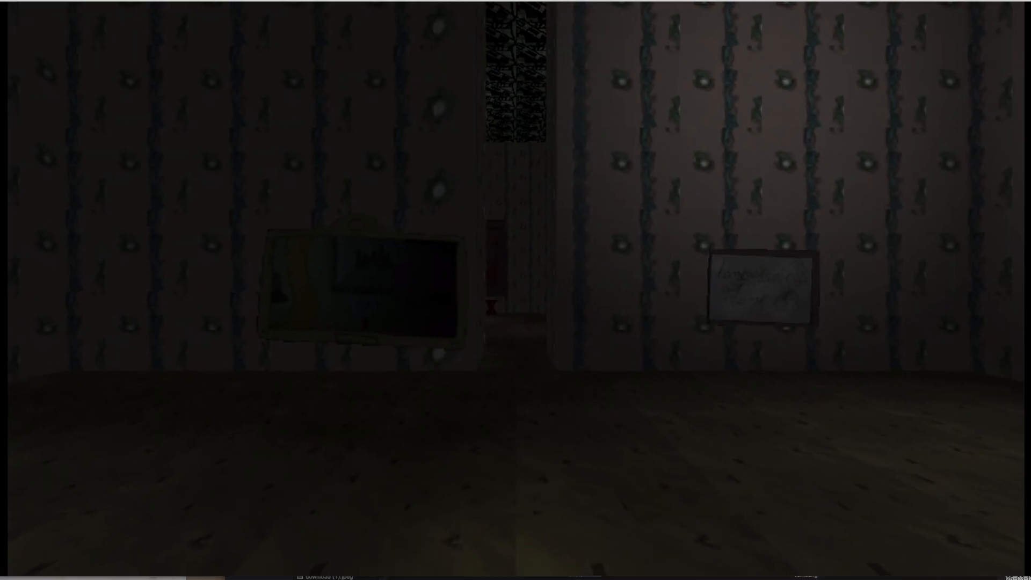
key(Right)
key(Right)
key(Right)
key(Up)
key(super+q)
key(Return)
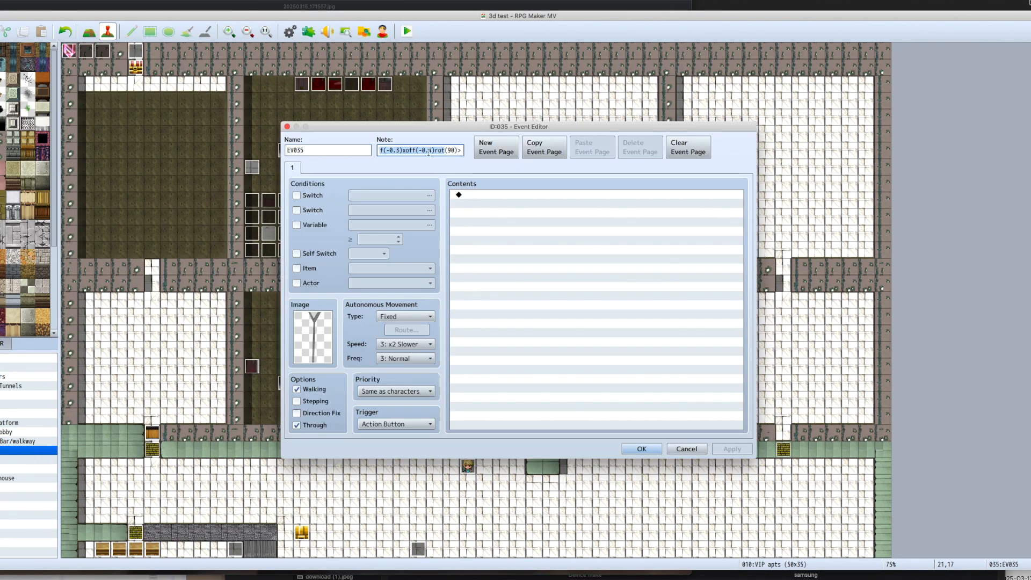
key(Escape)
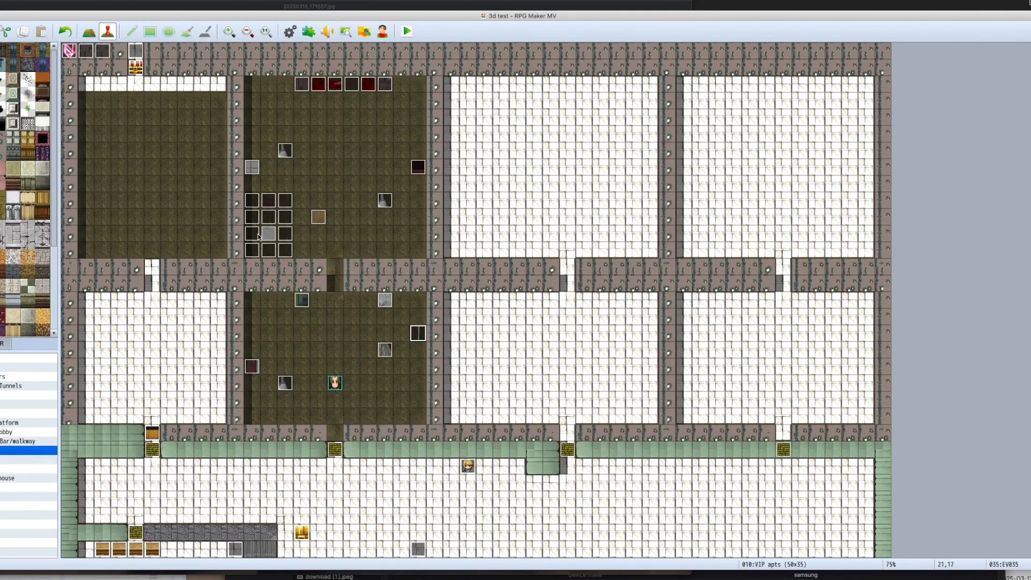
Step: Place blank events above and below the dark red tabletop event along the lower room's side wall
key(Down)
key(Down)
key(Return)
key(Escape)
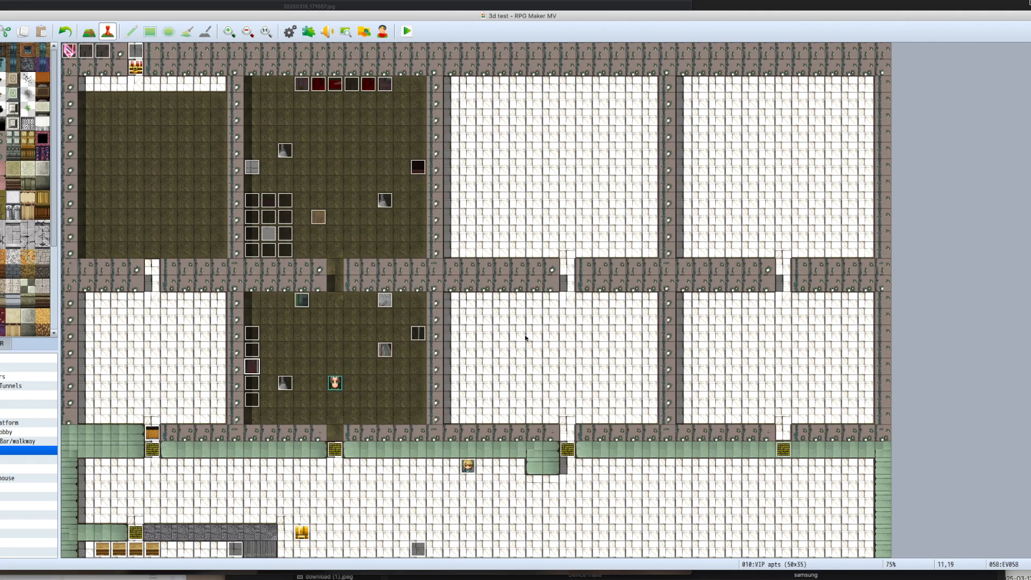
Step: Save and playtest the front room to examine the long red tabletop against the wall
click(480, 308)
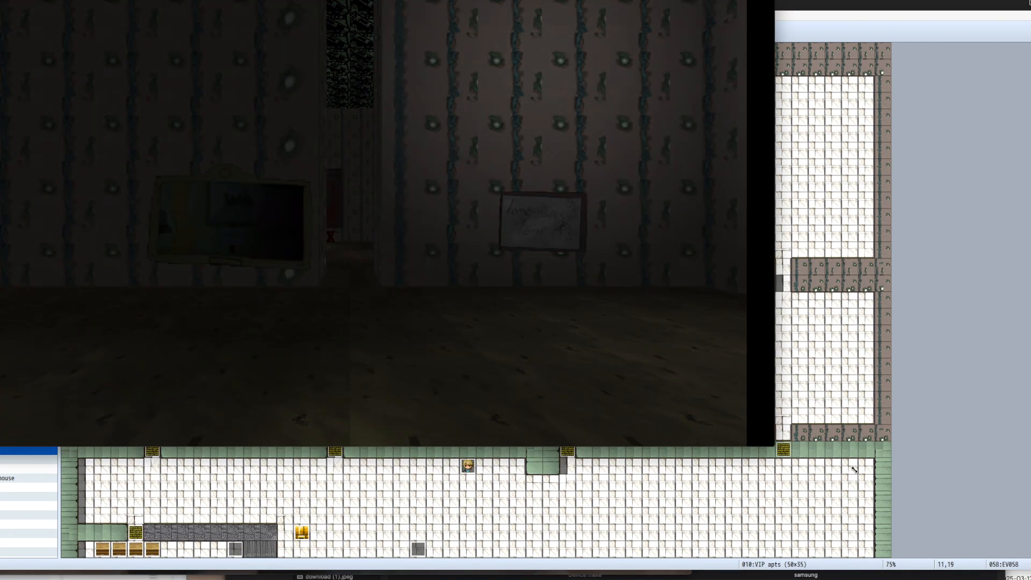
drag(855, 470, 1030, 579)
key(Left)
key(Up)
key(Right)
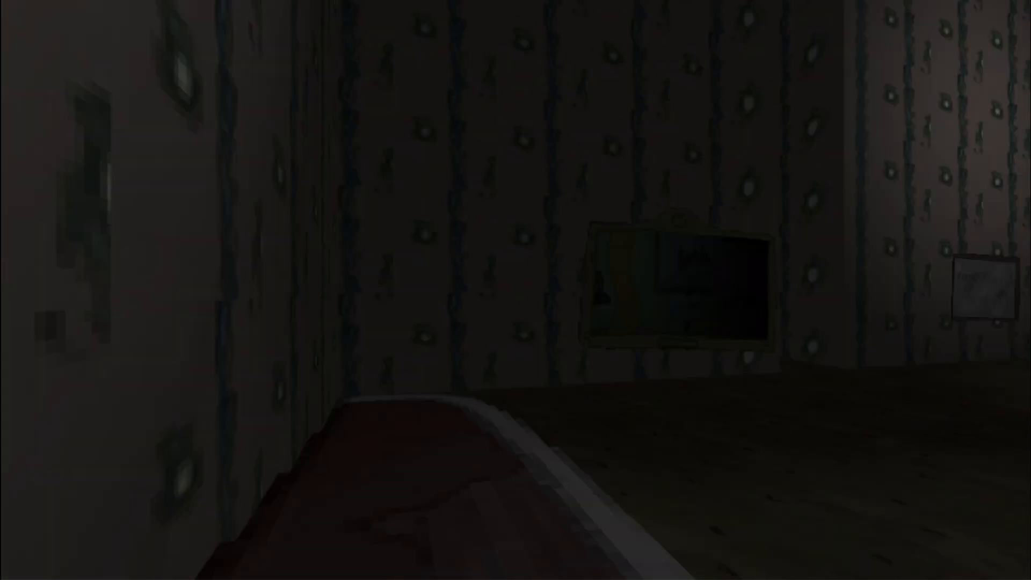
key(Left)
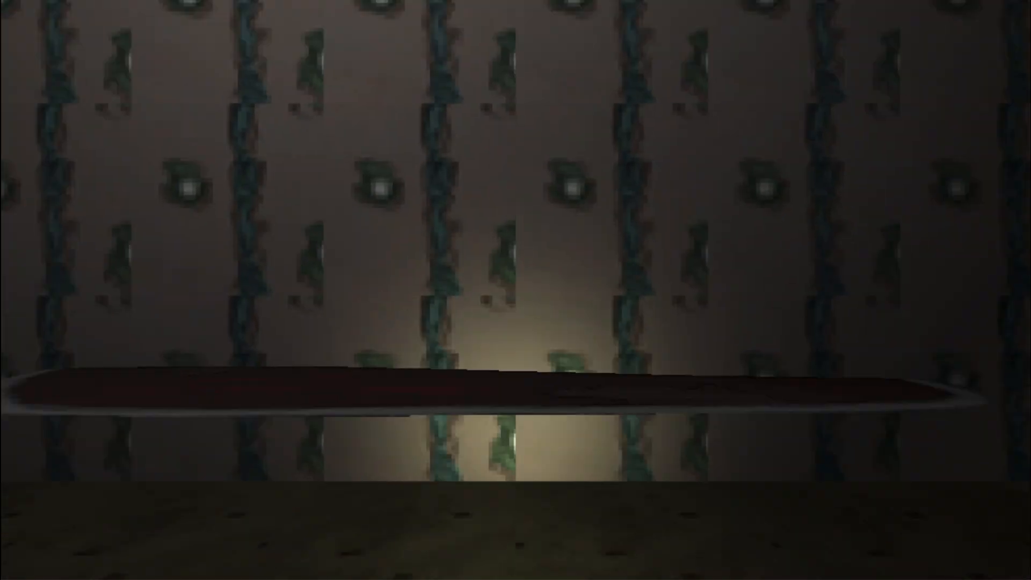
Step: Set the long red tabletop event's priority to Above characters and walk up to it in a playtest
double_click(252, 367)
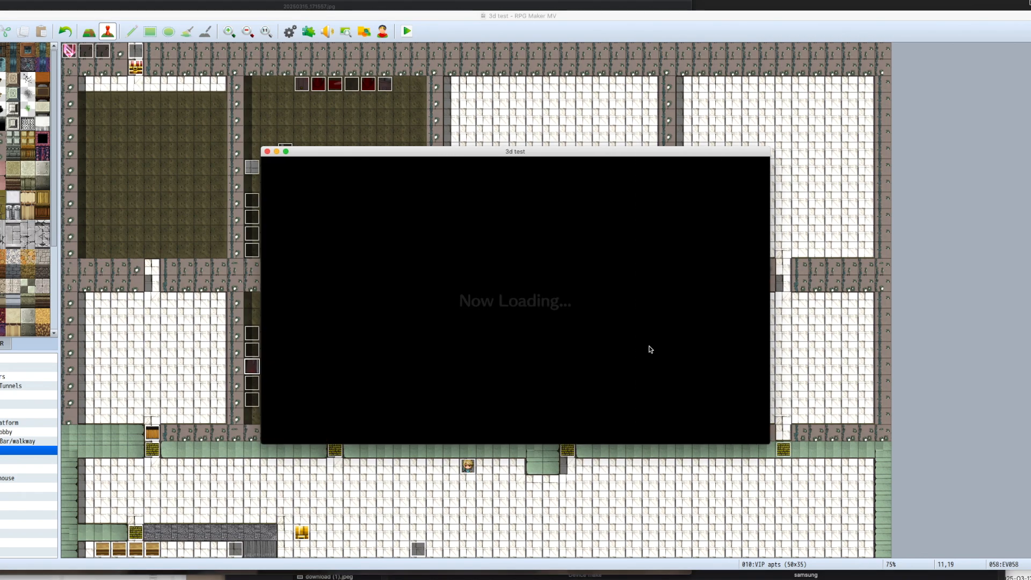
key(Right)
key(Right)
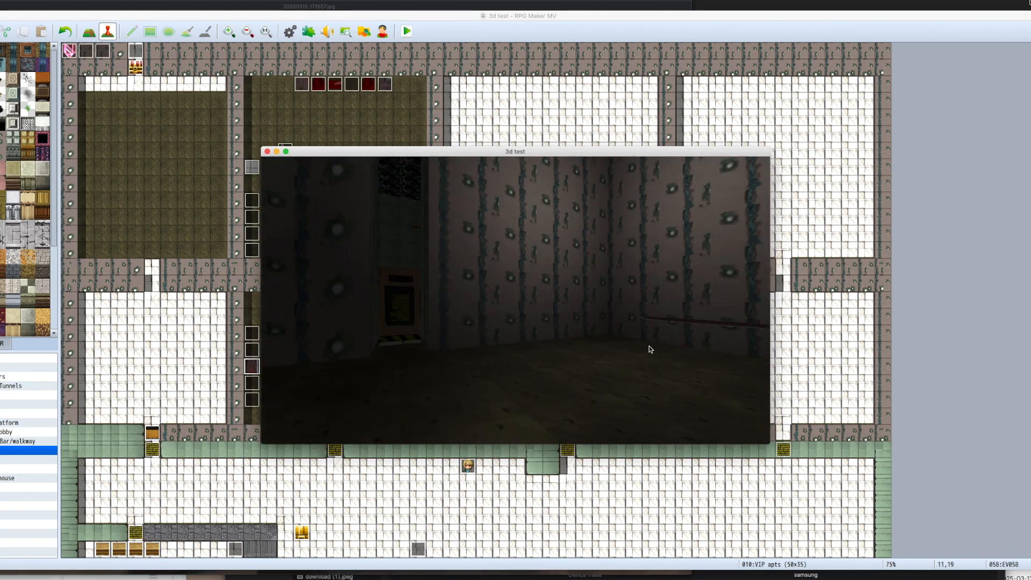
key(Up)
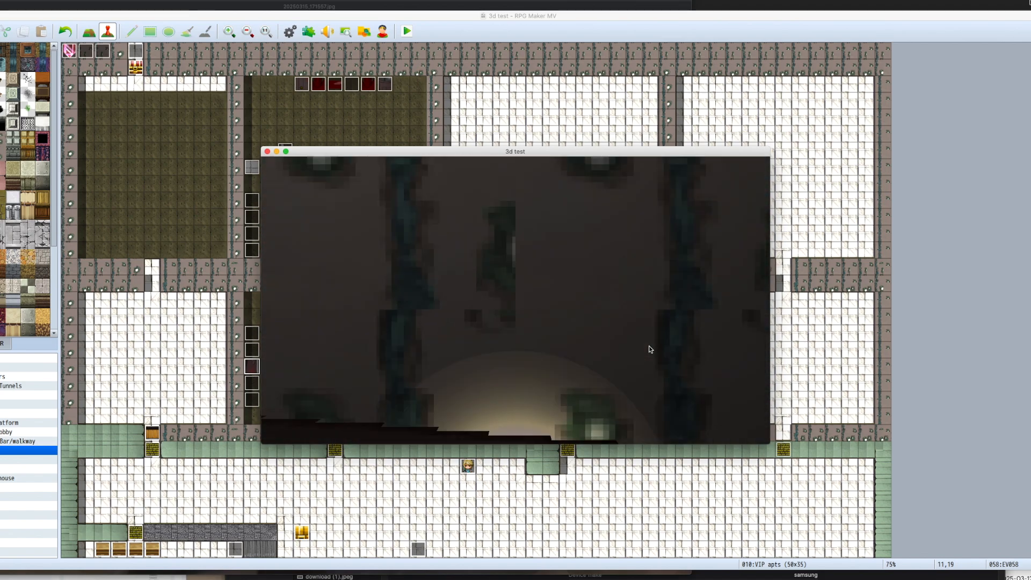
key(super+q)
Step: Review the long tabletop's event settings, then playtest the front room and examine the tabletop, coat rack and walls
key(Return)
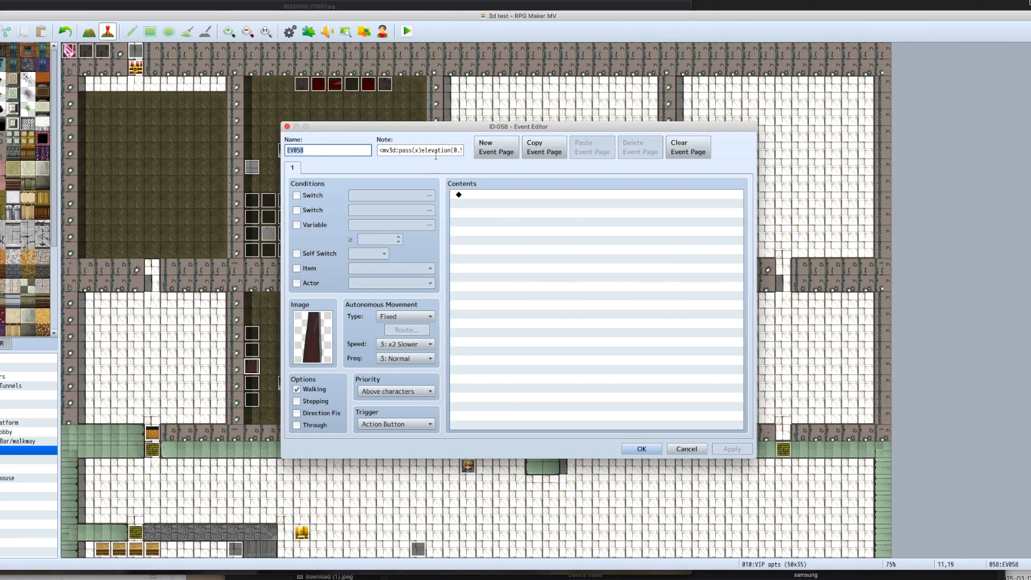
key(Escape)
key(super+r)
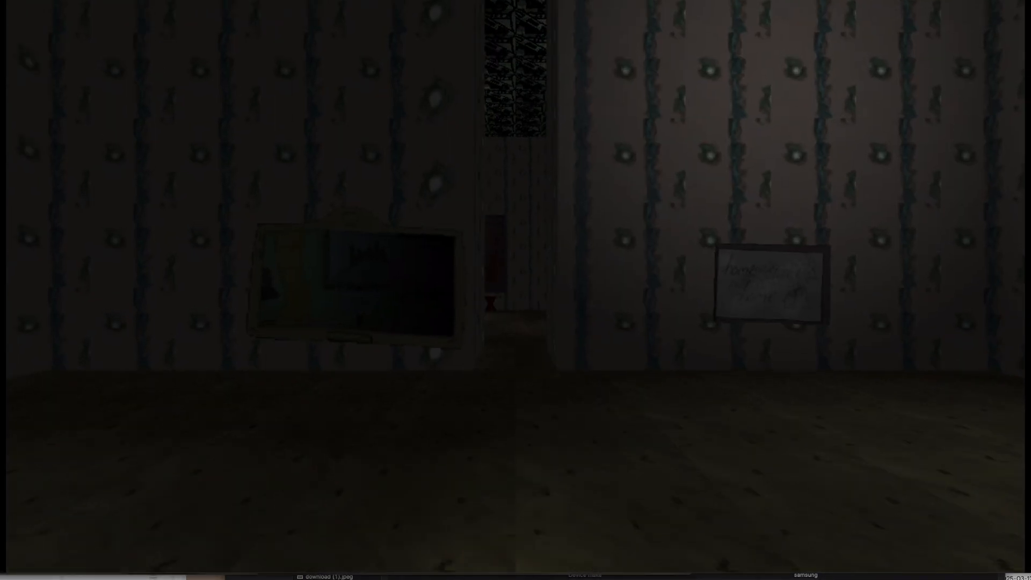
key(Left)
key(Up)
key(Right)
key(Left)
key(Left)
key(Left)
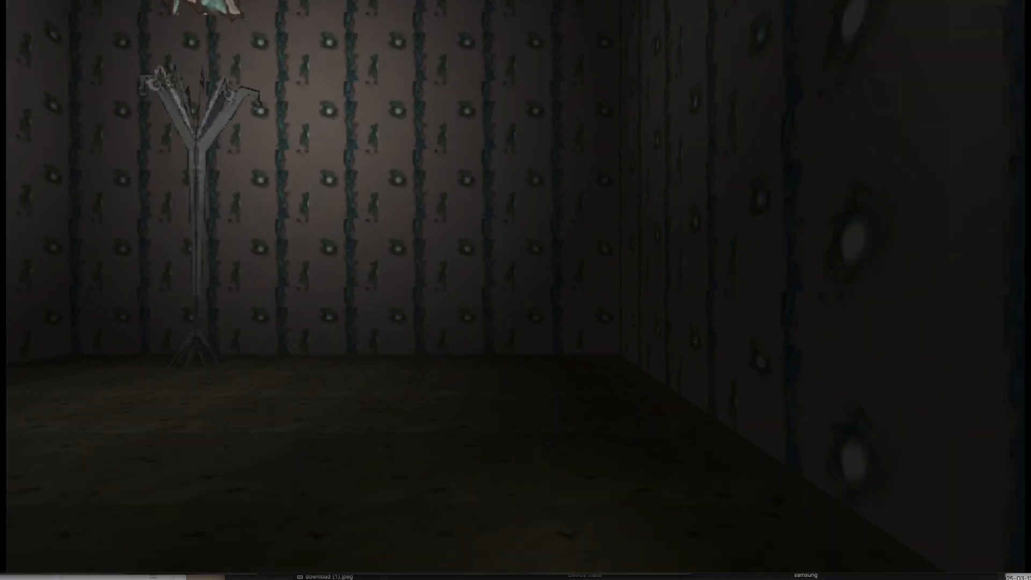
key(Up)
key(Left)
key(Left)
key(Left)
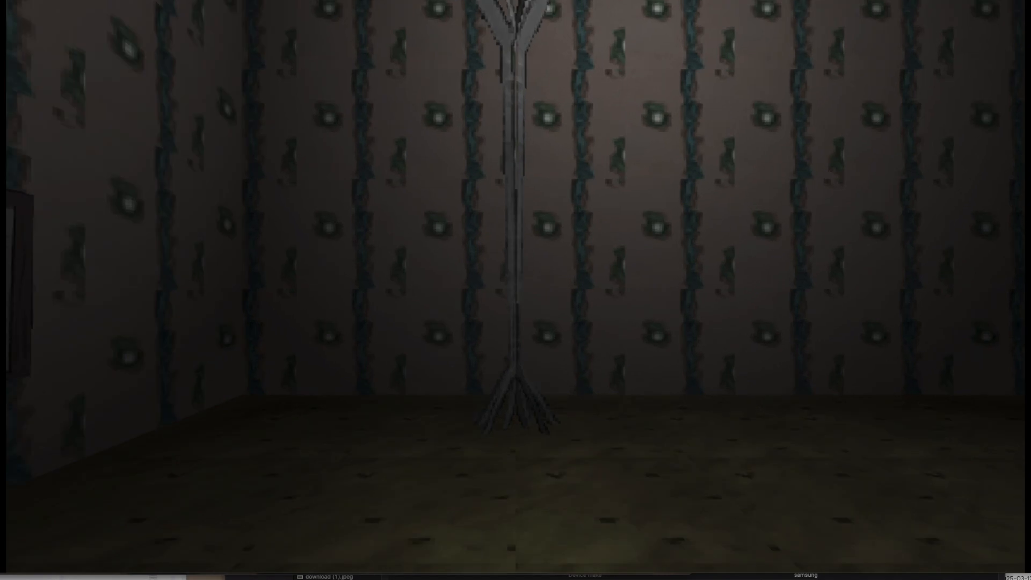
key(Right)
Step: Walk through the back room and examine the wardrobe, red table, wall device and clock before ending the playtest
key(Up)
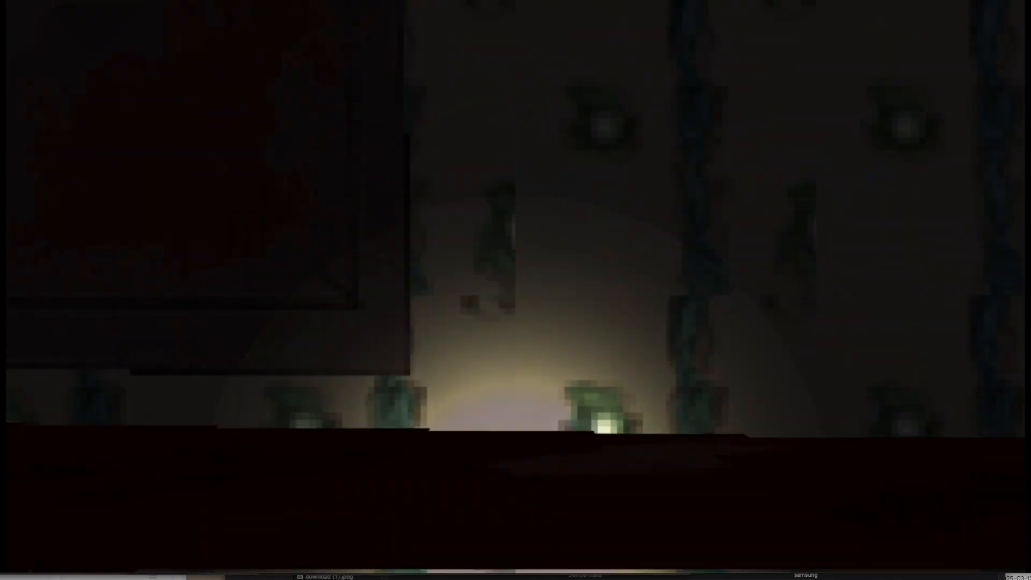
key(Right)
key(Up)
key(Left)
key(Right)
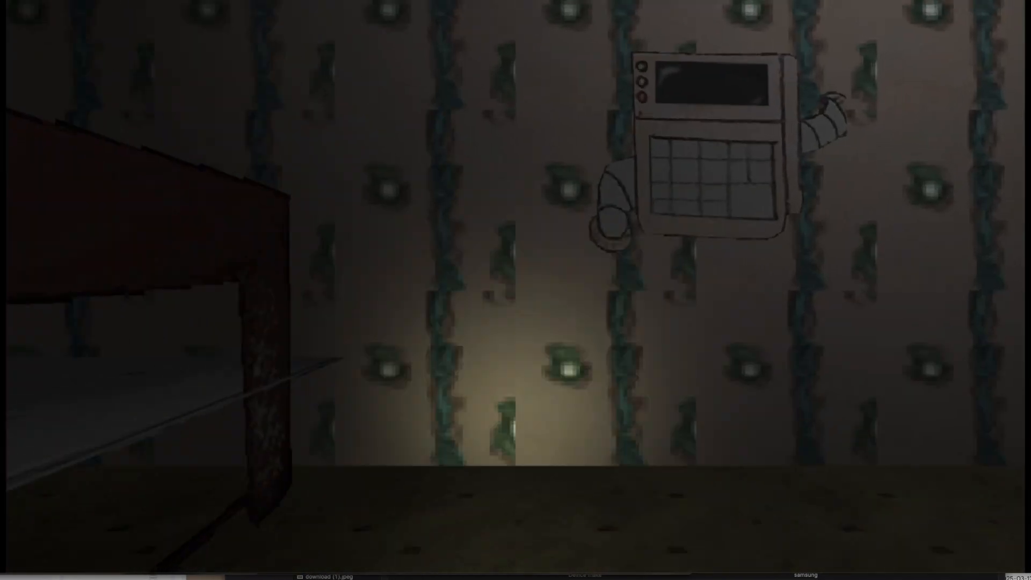
key(Down)
key(Left)
key(Right)
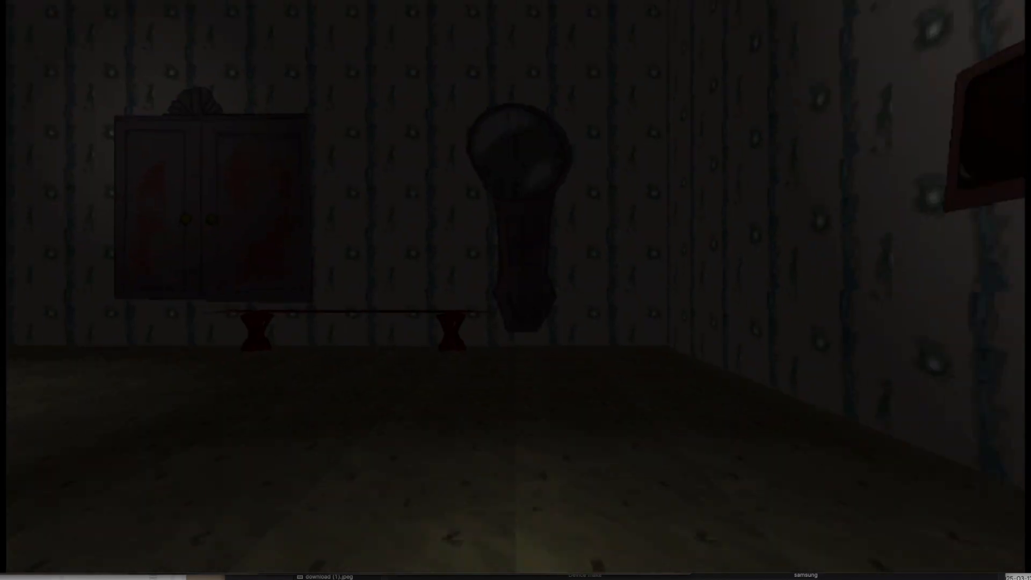
key(Down)
key(super+q)
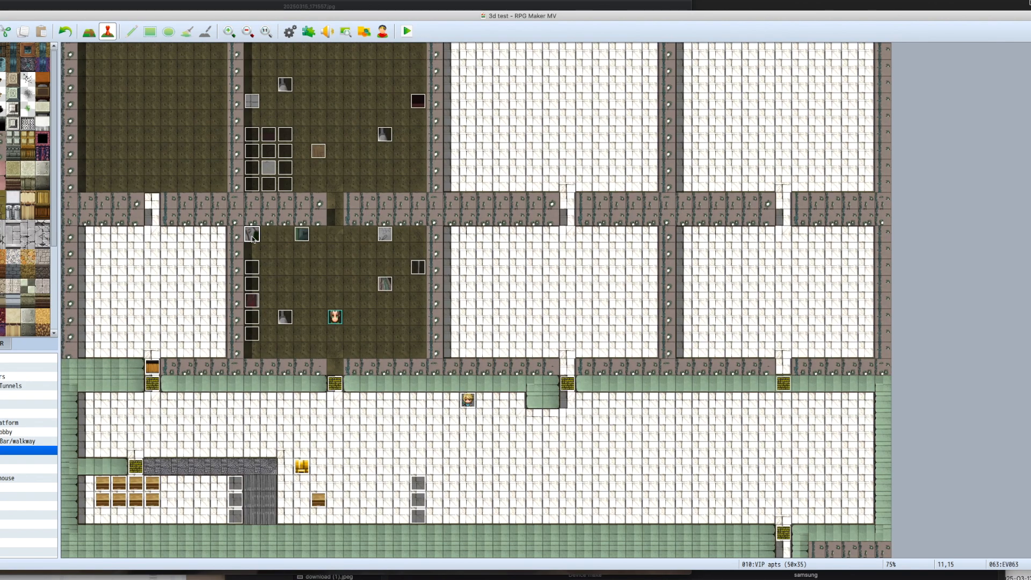
Step: Add a wheelchair event from the Snowfield map at 11,15 with yaw(145) in its note, then save and playtest it
double_click(252, 234)
double_click(312, 337)
click(613, 381)
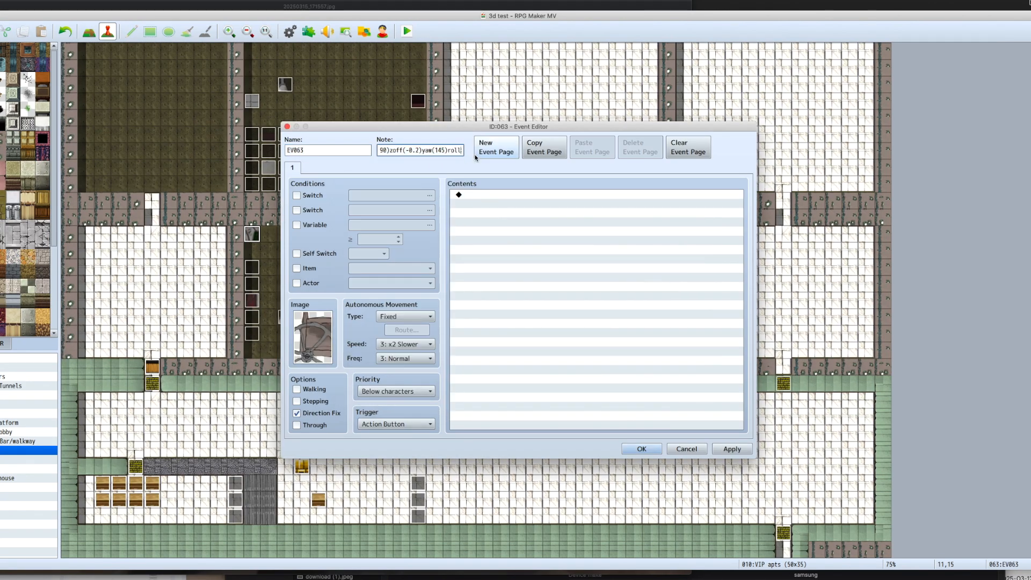
key(Return)
click(406, 31)
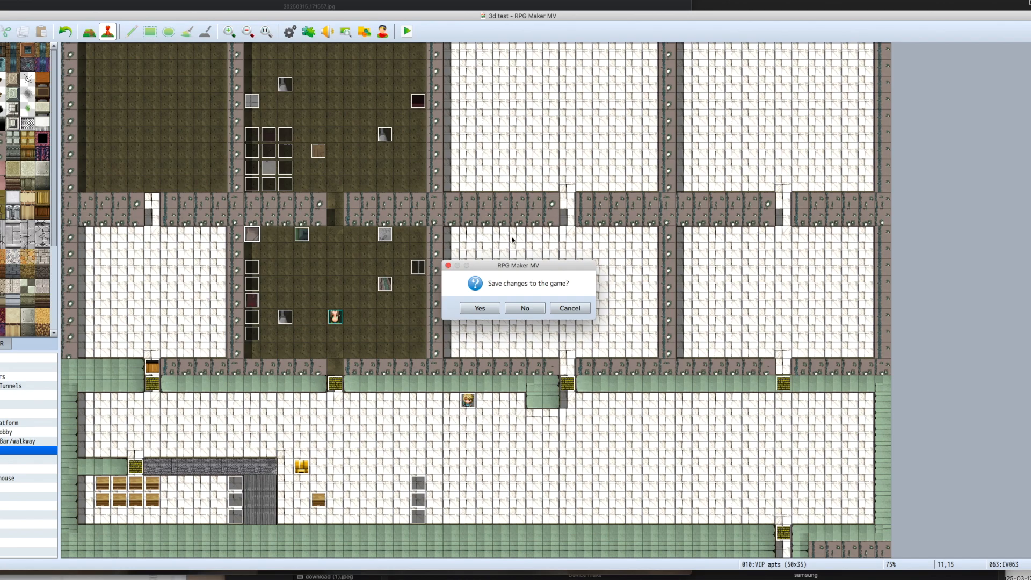
click(488, 306)
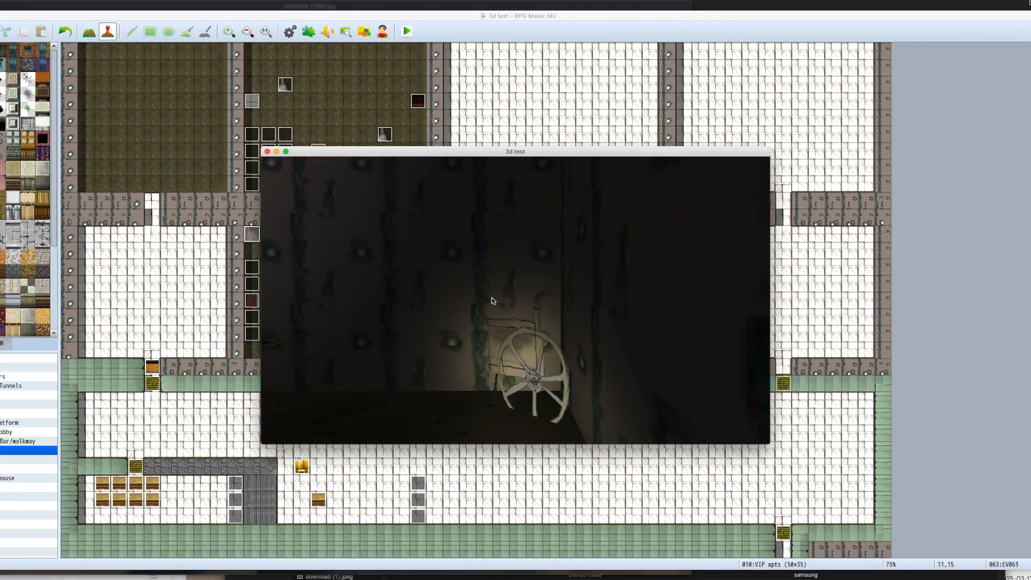
Step: Check the wheelchair event's settings and add a light bulb event beside it at 12,15 in the front room
double_click(254, 237)
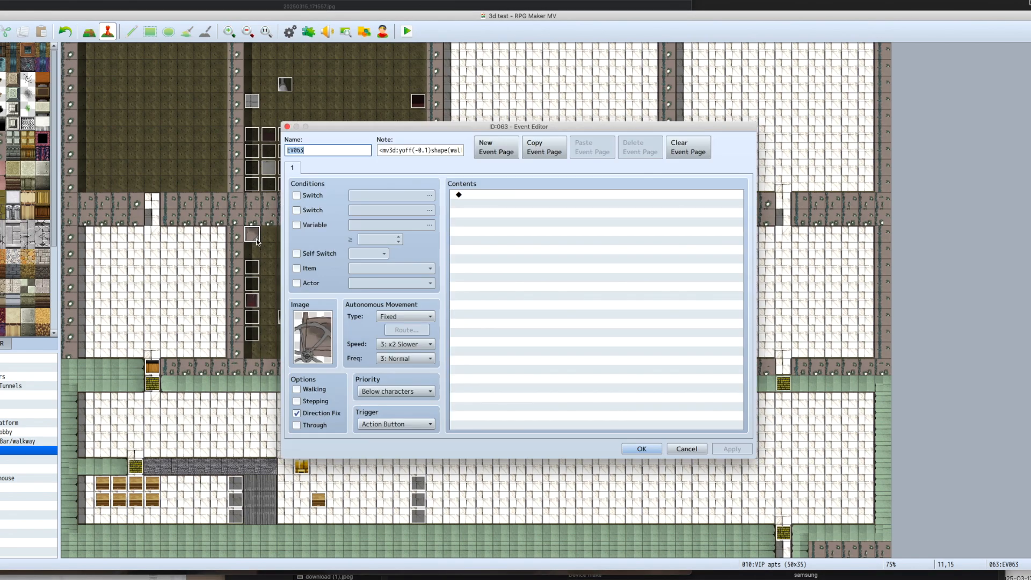
key(Escape)
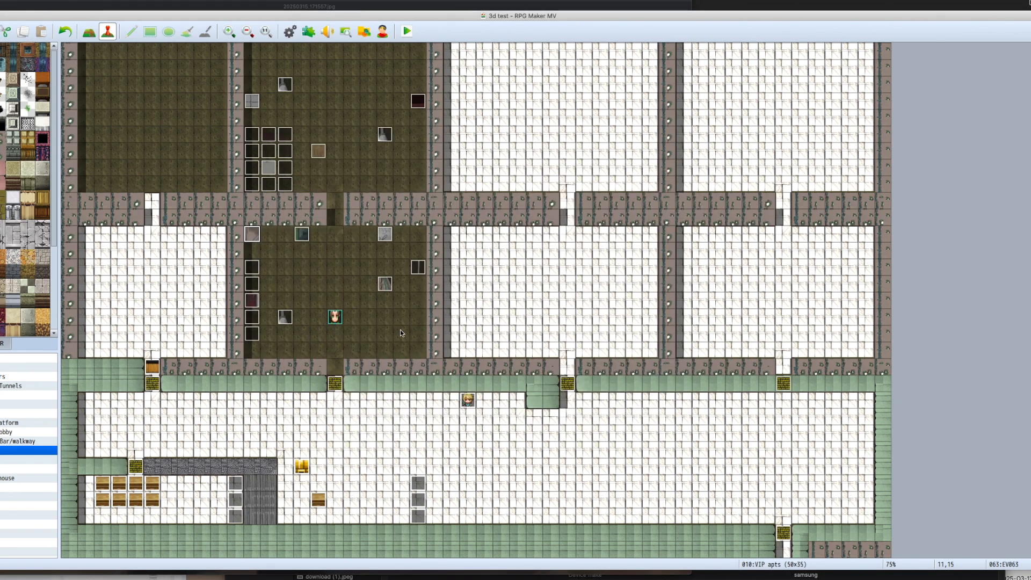
click(302, 242)
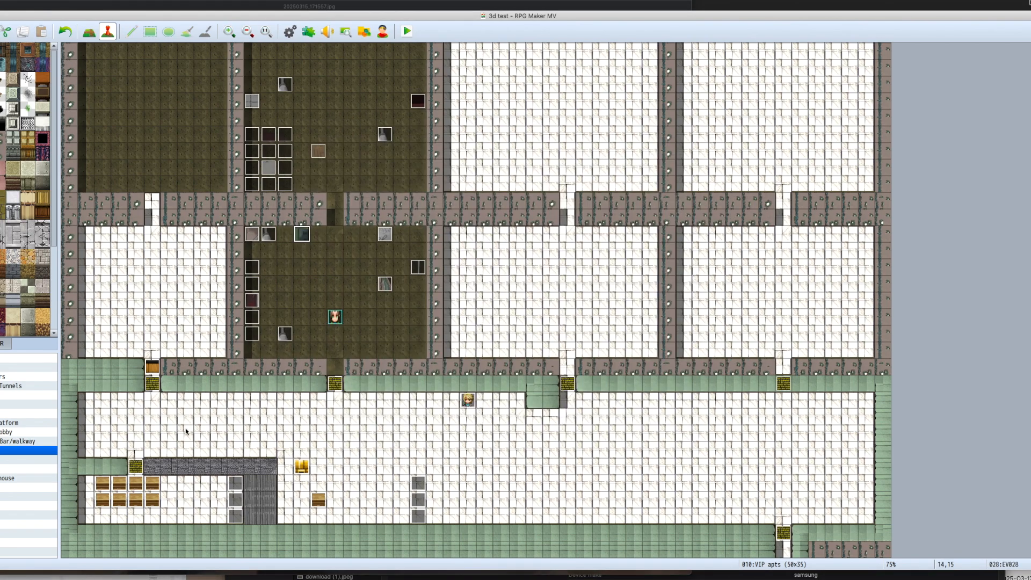
Step: Compare the lamp note of the Arrivals - Lobby event at 4,27 with the note of the VIP apts event at 12,2
click(11, 432)
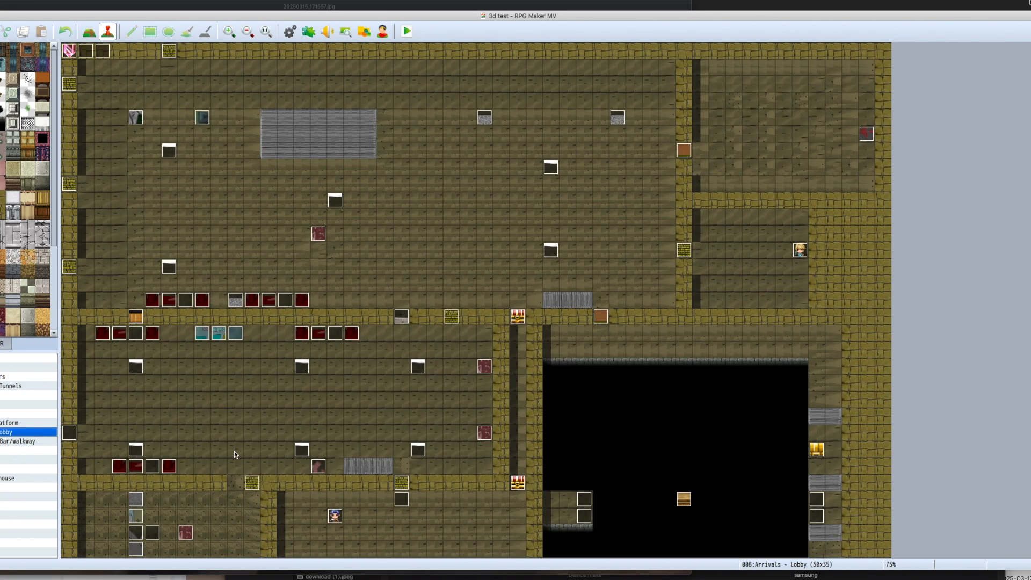
scroll(240, 456, down, 3)
double_click(136, 435)
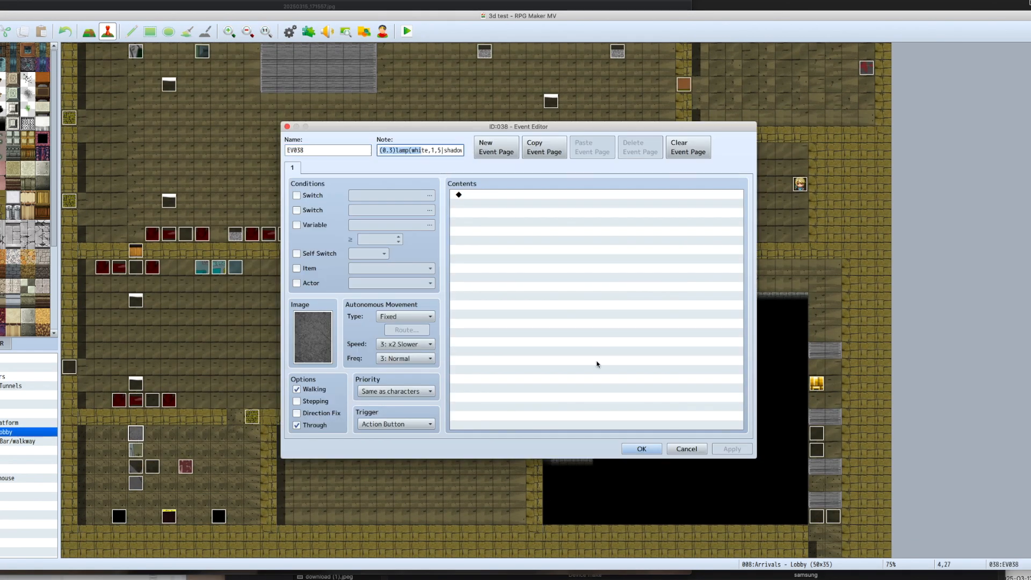
key(Escape)
click(21, 450)
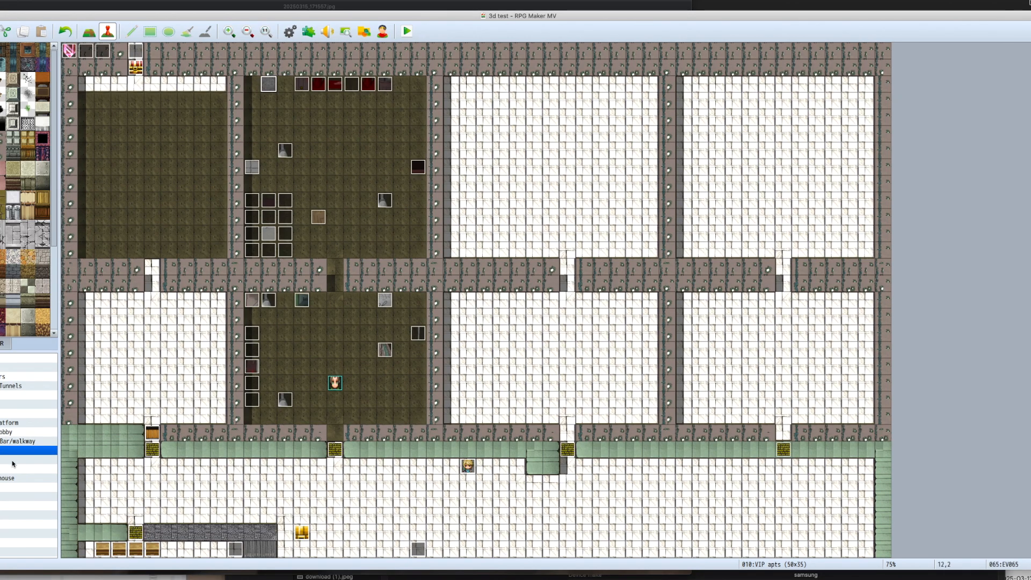
double_click(266, 84)
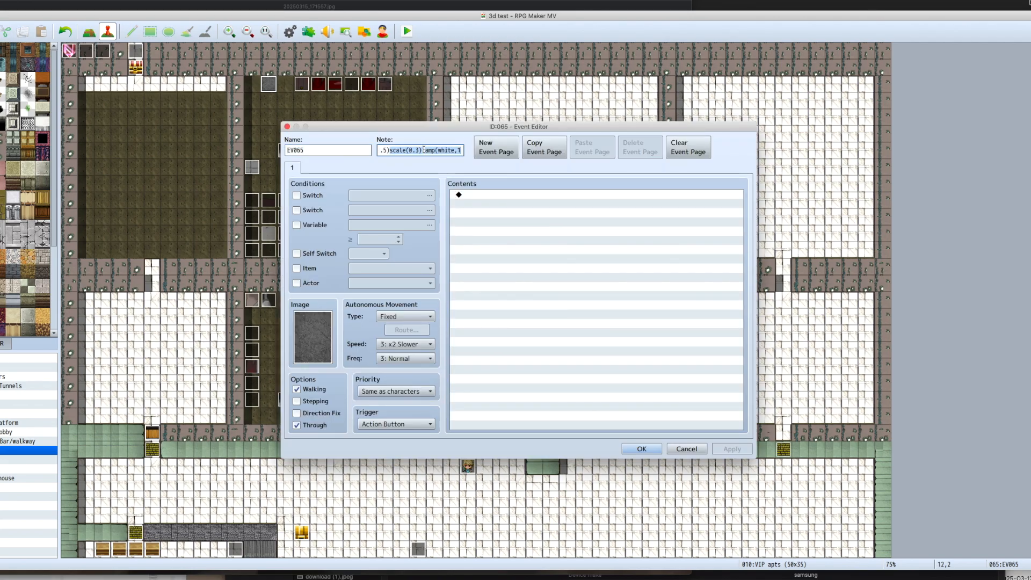
click(634, 446)
Step: Review the settings of the wall device event at 11,7, the sign event at 19,15 and the wall screen event at 21,7
double_click(252, 168)
key(Escape)
double_click(393, 309)
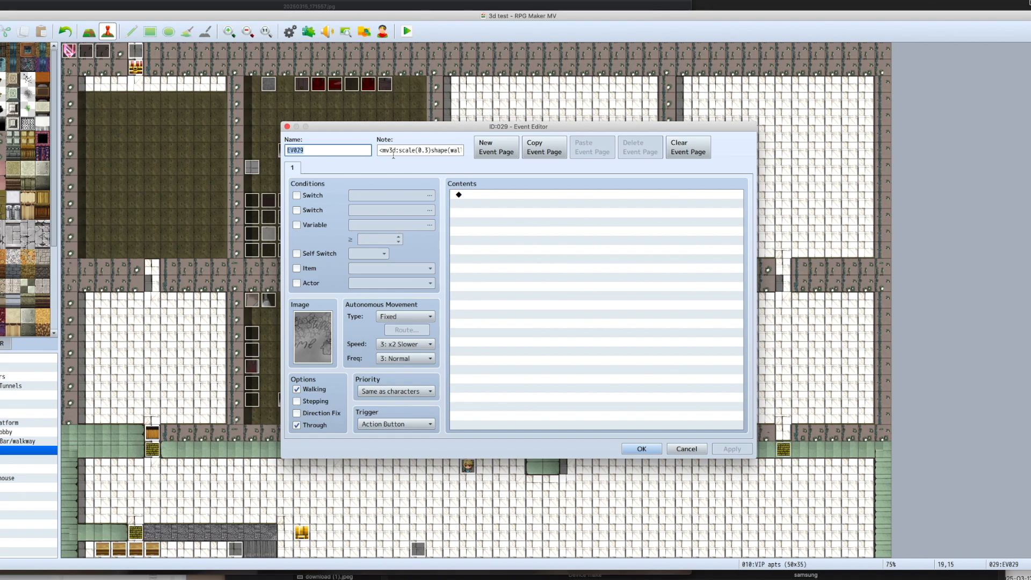
click(681, 450)
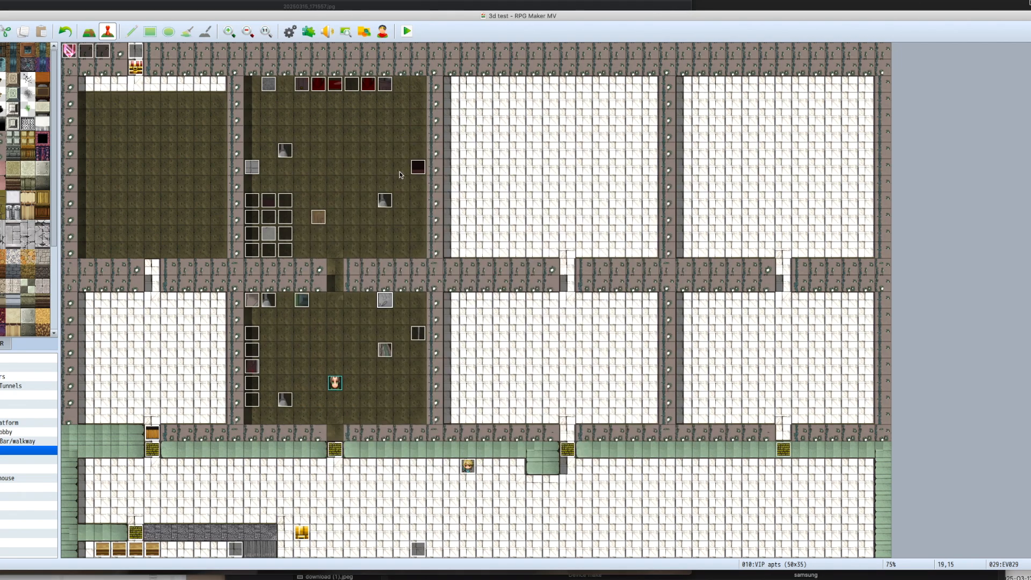
double_click(418, 168)
click(640, 448)
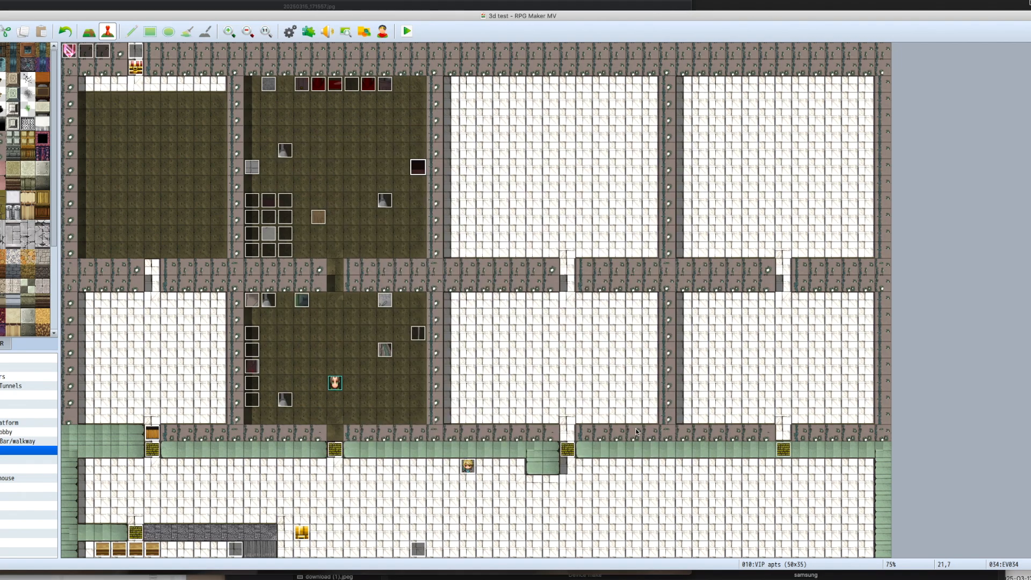
Step: Playtest the front room and examine the long red tabletop, the wheelchair and the light bulb in its corner
click(406, 31)
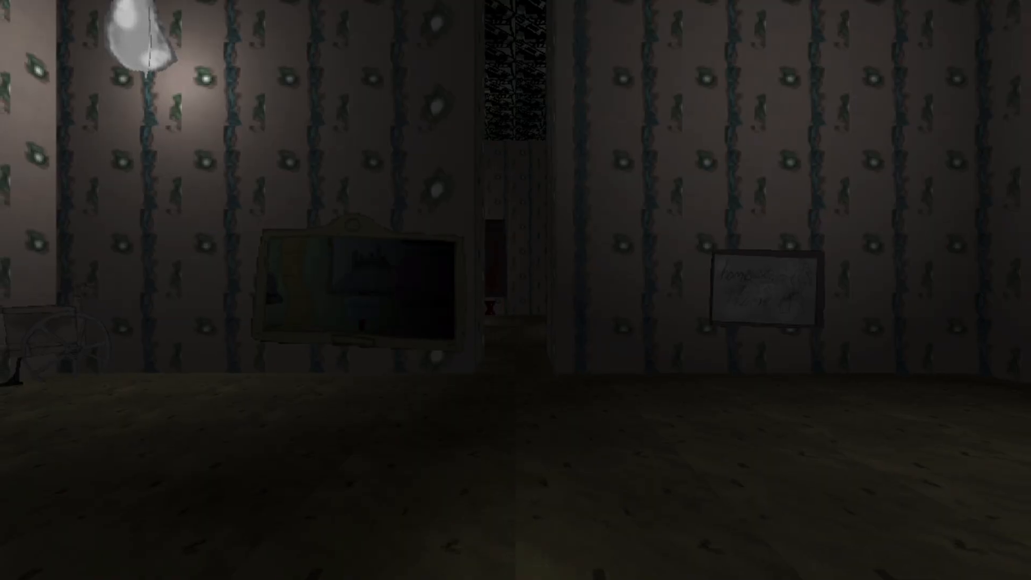
key(Left)
key(Up)
key(Right)
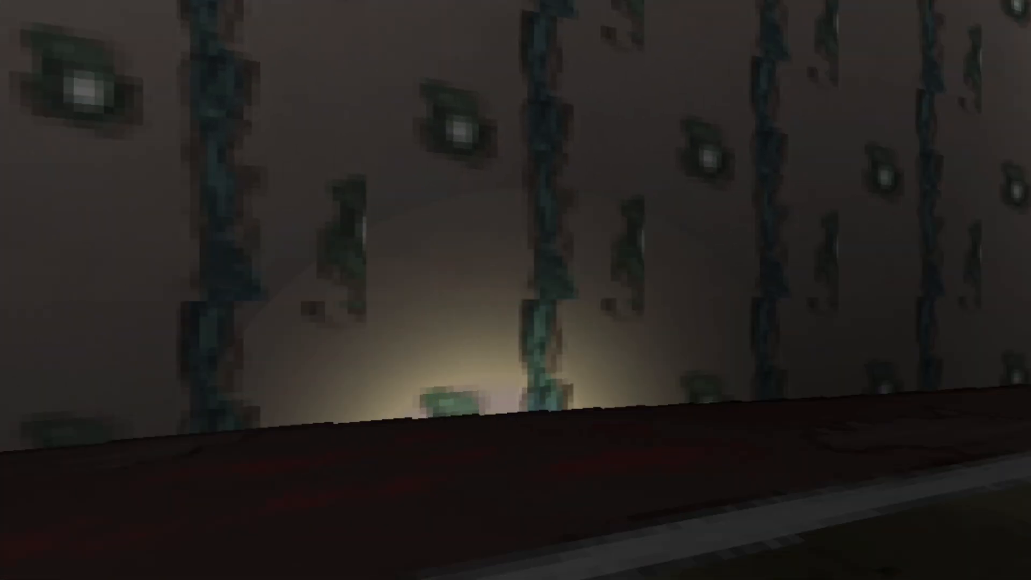
key(Right)
key(Up)
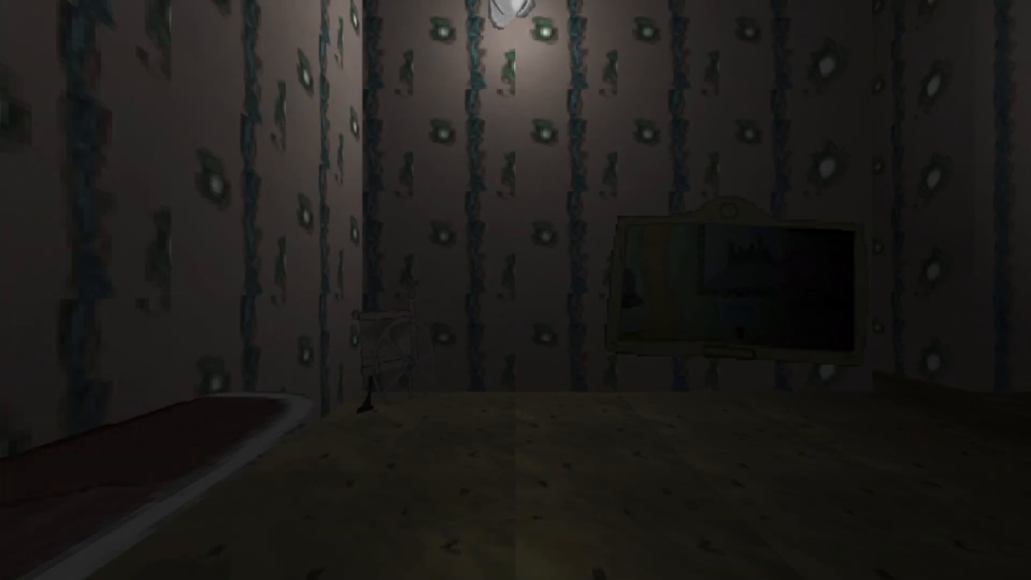
key(Up)
key(Left)
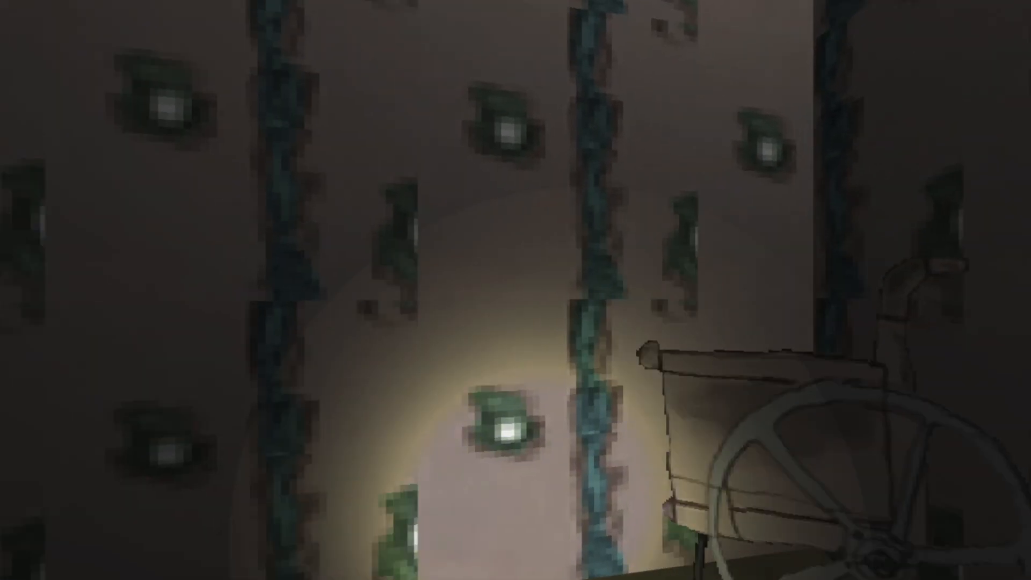
key(Up)
key(Right)
key(Up)
key(Left)
key(Down)
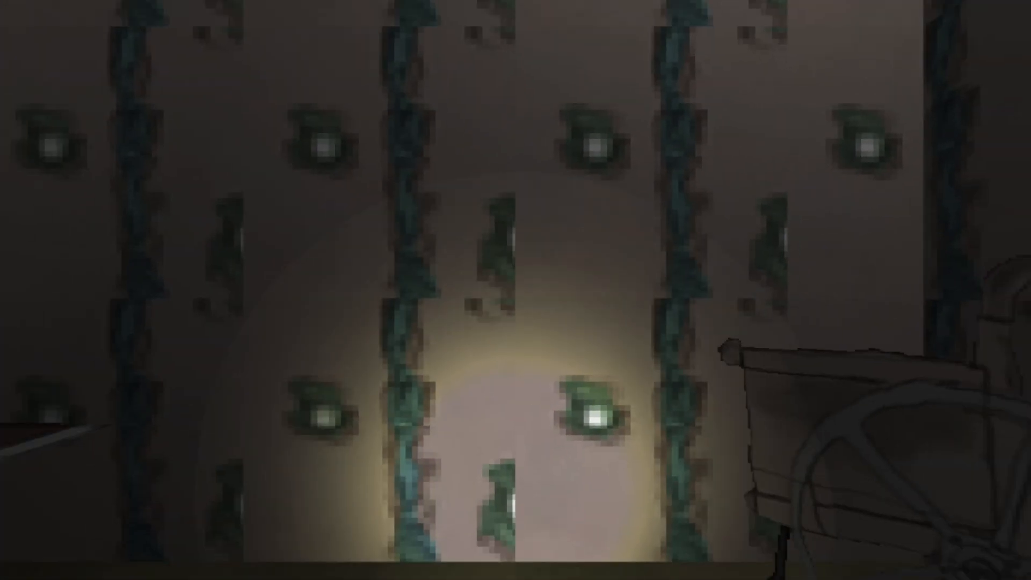
key(Right)
key(Down)
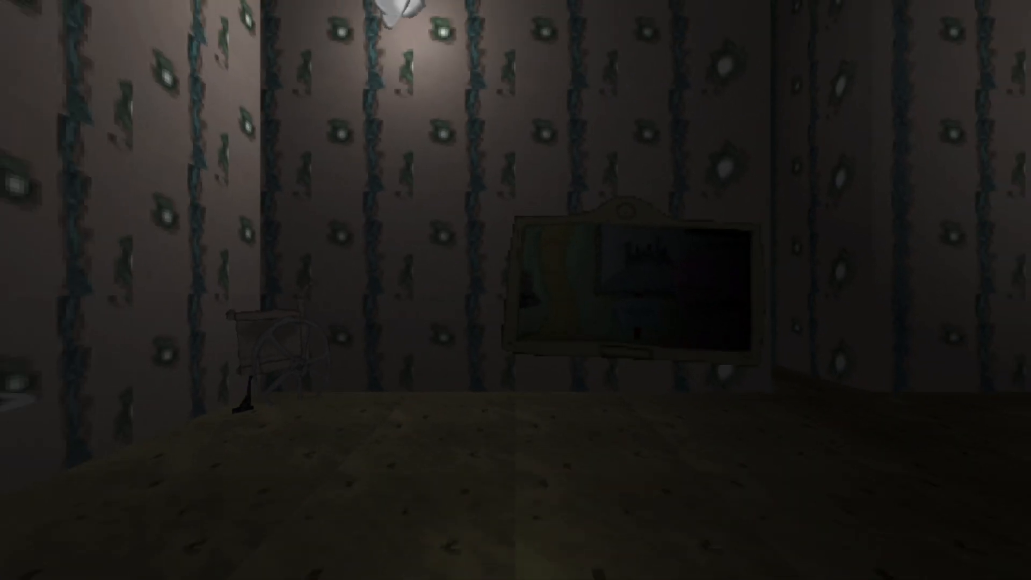
Step: Look around the front room at the coat rack, the framed sign and the mirror from several angles
key(Right)
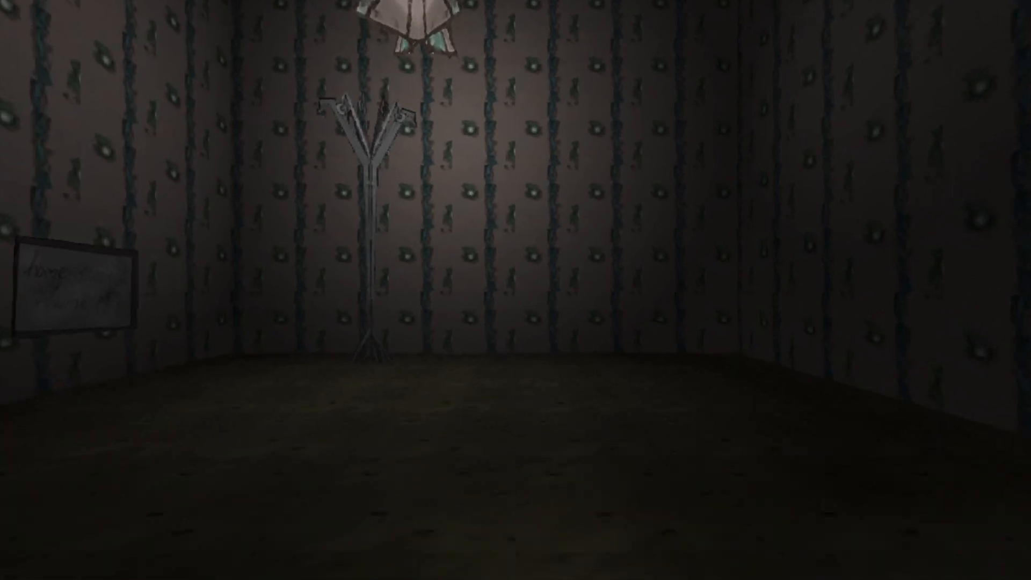
key(Left)
key(Down)
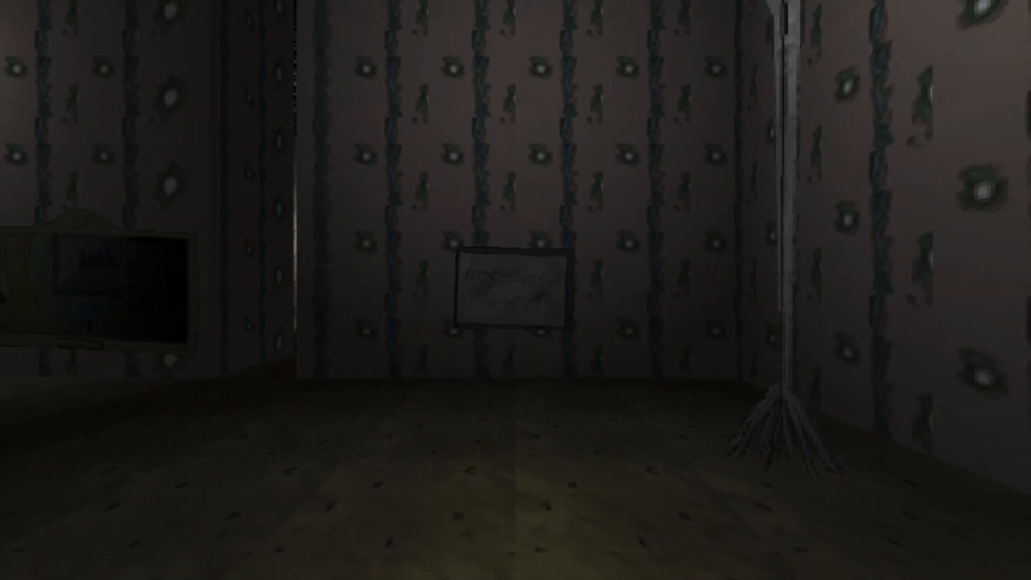
key(Left)
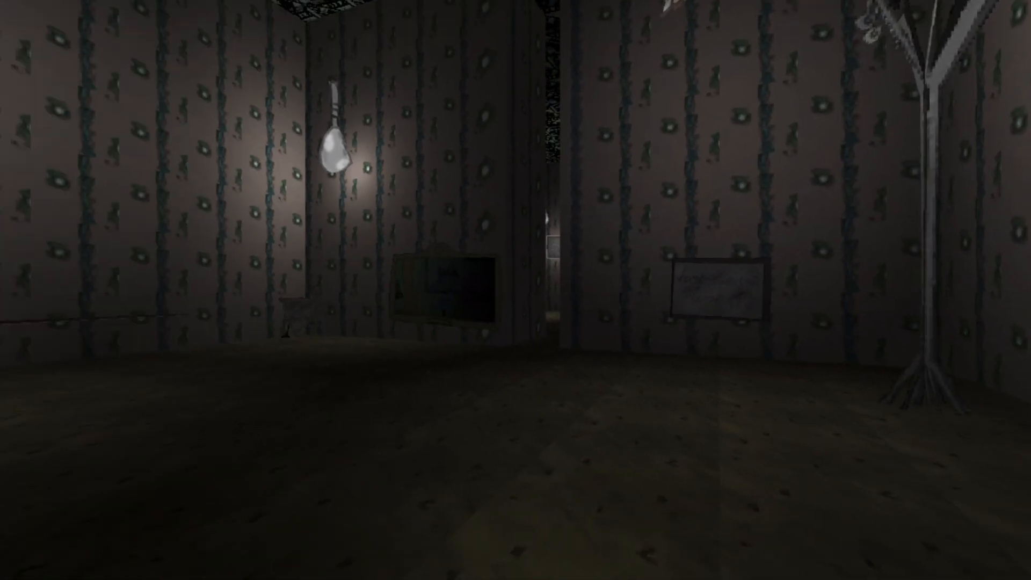
key(Up)
key(Right)
key(Right)
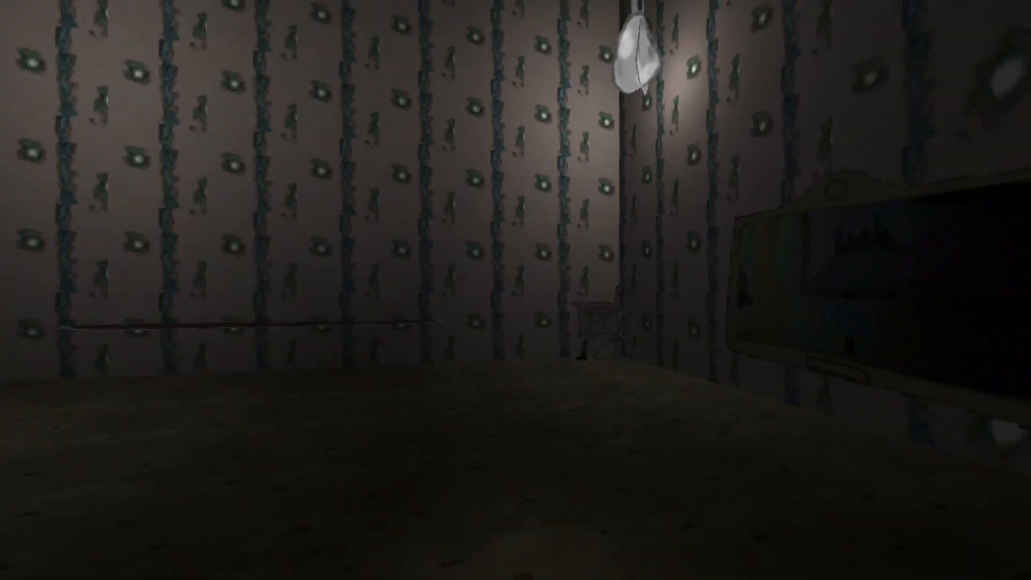
Step: Walk into the back room and examine the bed, the wardrobe, the low red table and the clock
key(w)
key(w)
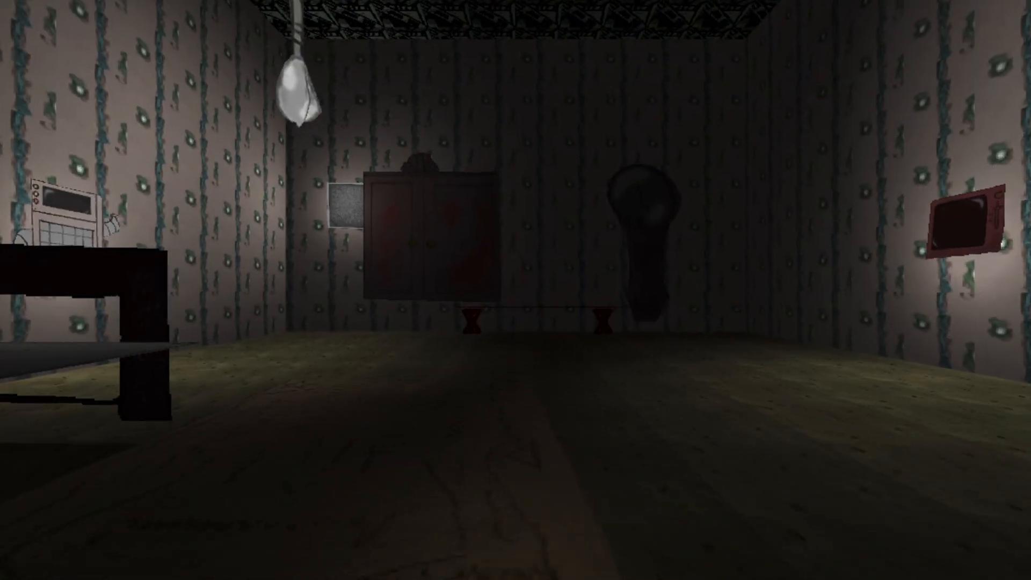
key(Left)
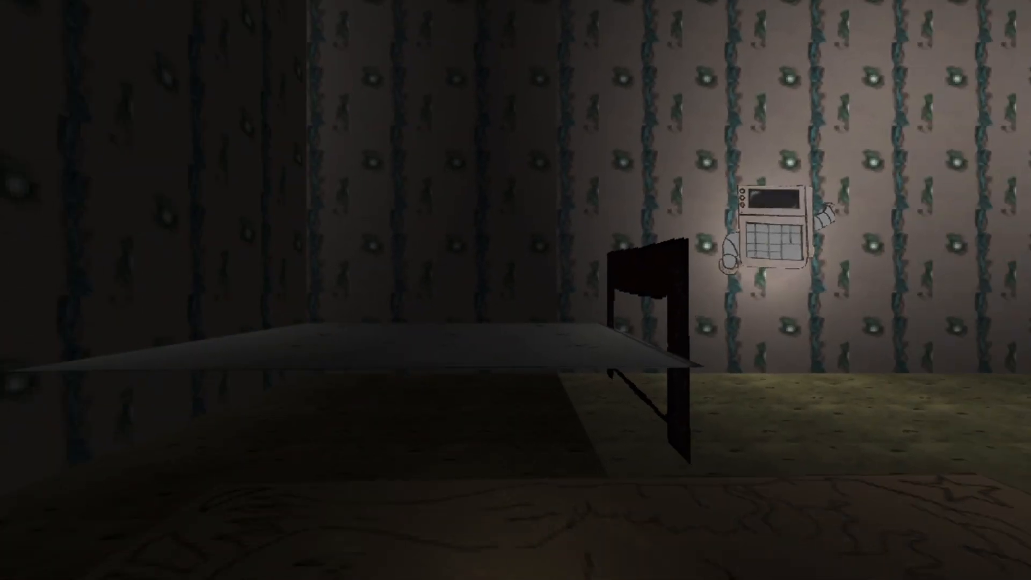
key(s)
key(Right)
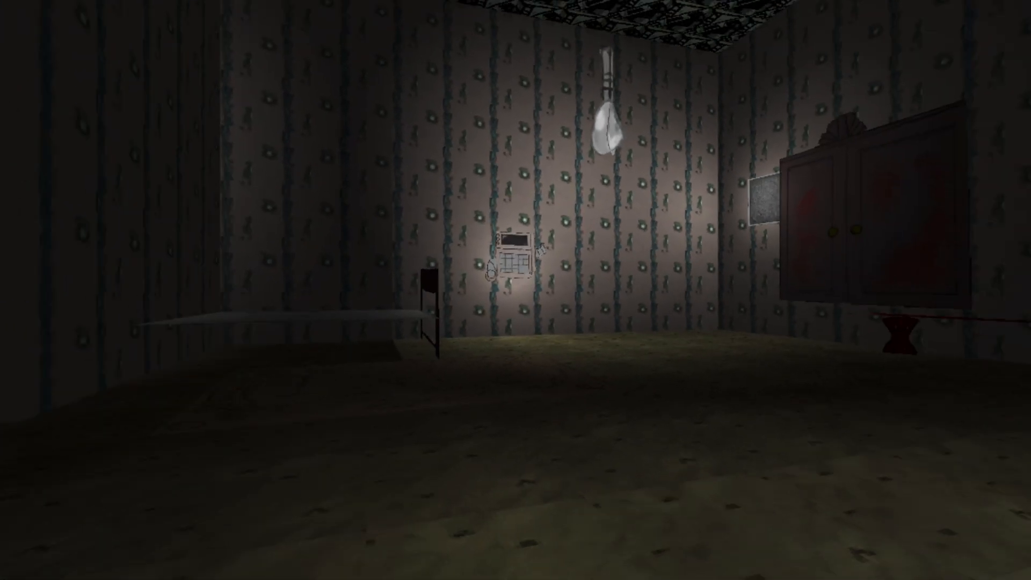
key(w)
key(w)
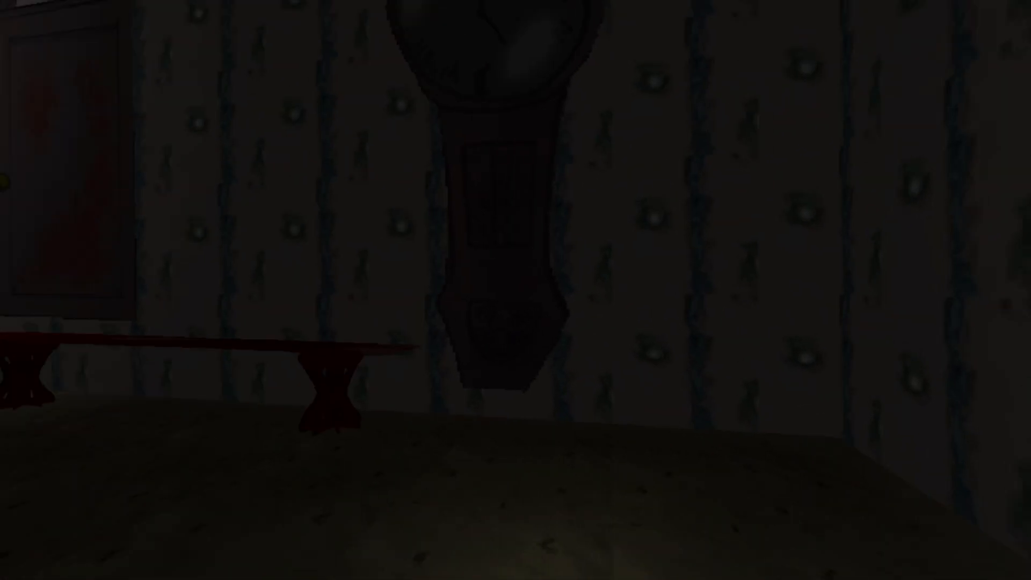
key(Left)
key(w)
key(Right)
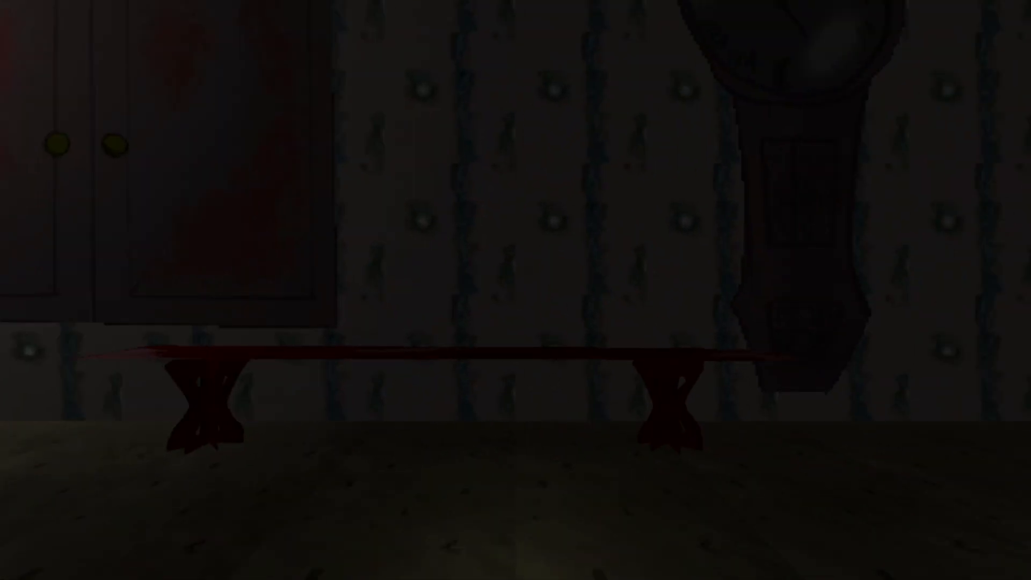
key(s)
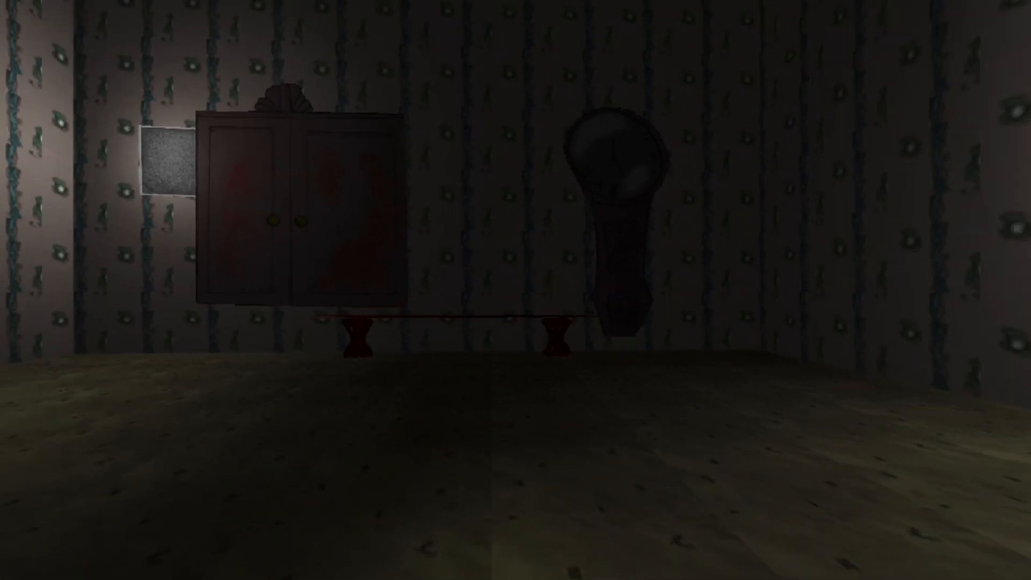
Step: Circle the back room to view the clock and red table from the side and approach the wardrobe corner
key(Left)
key(Right)
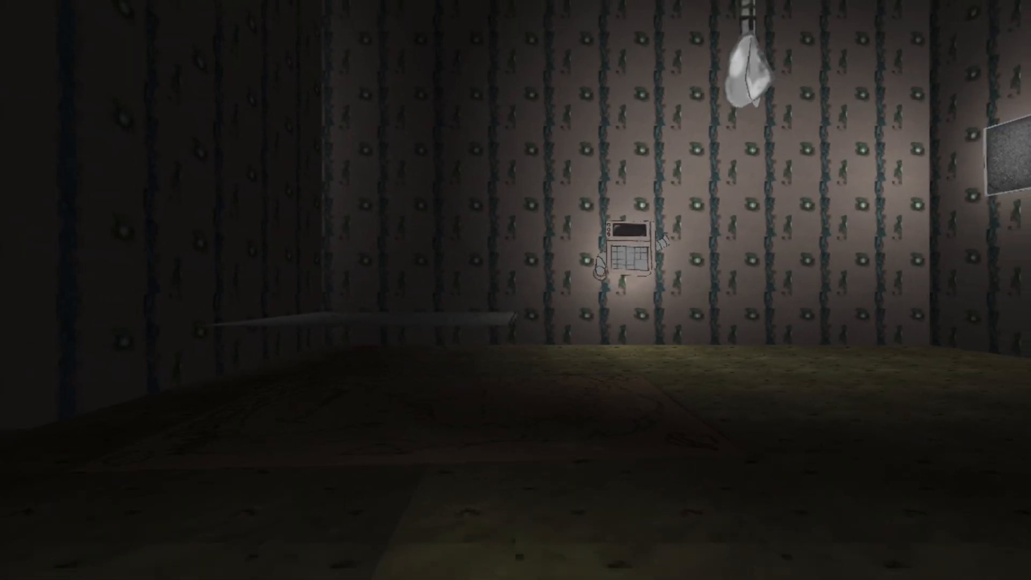
key(Right)
key(w)
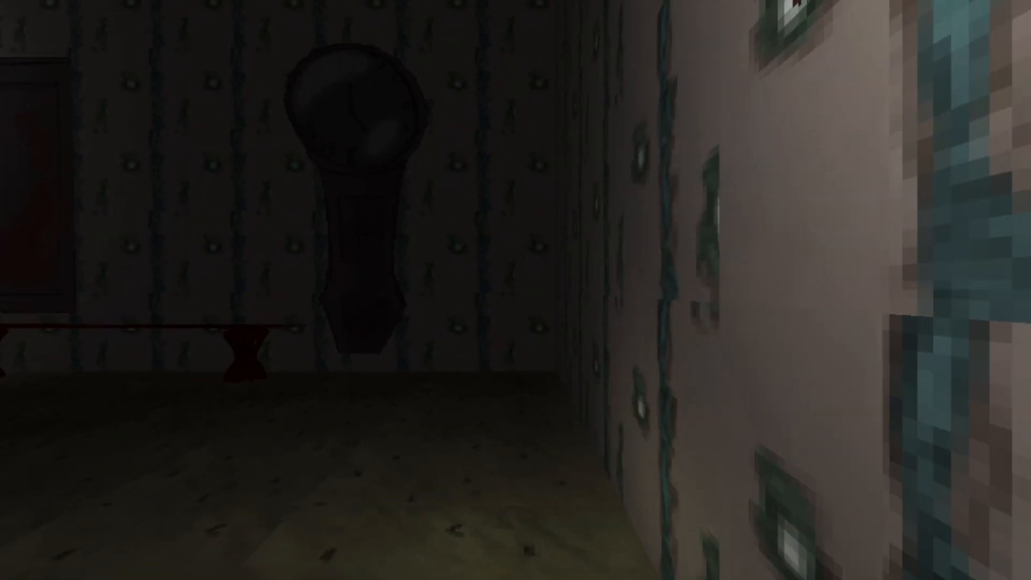
key(w)
key(Left)
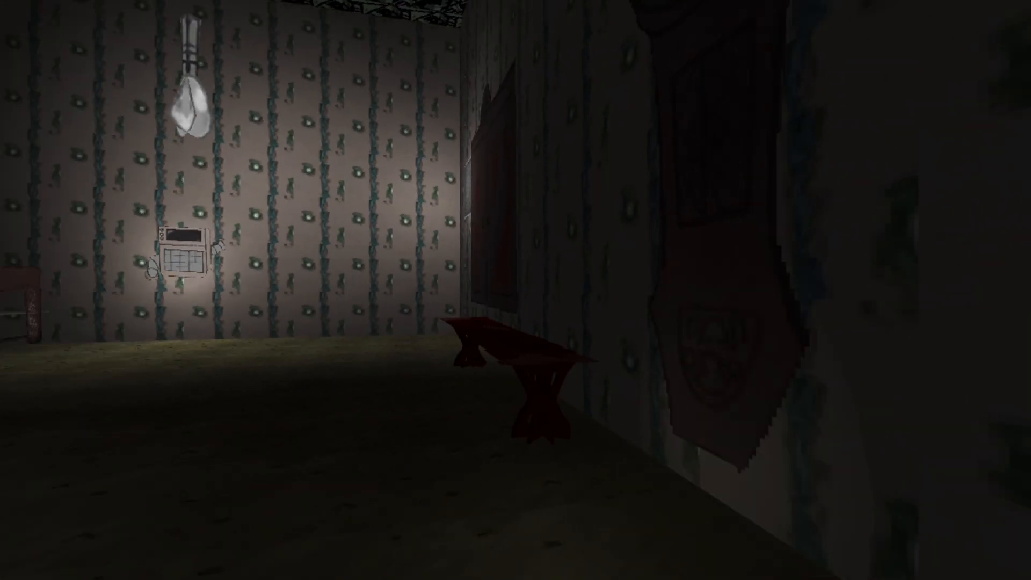
key(w)
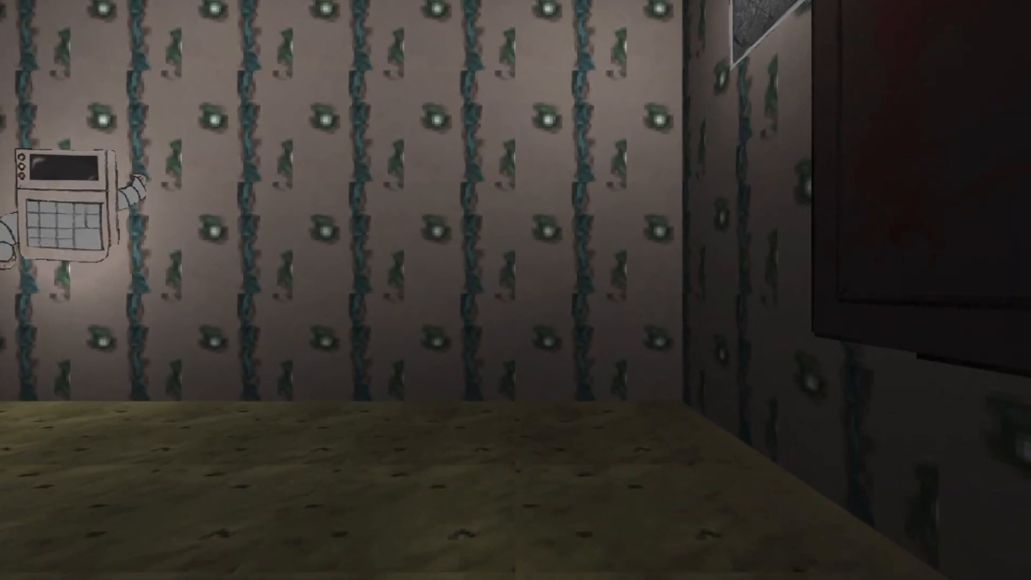
Step: Inspect the back room's bed frame, wall device, red wall screen and floor rug, then return to the front room
key(Left)
key(Left)
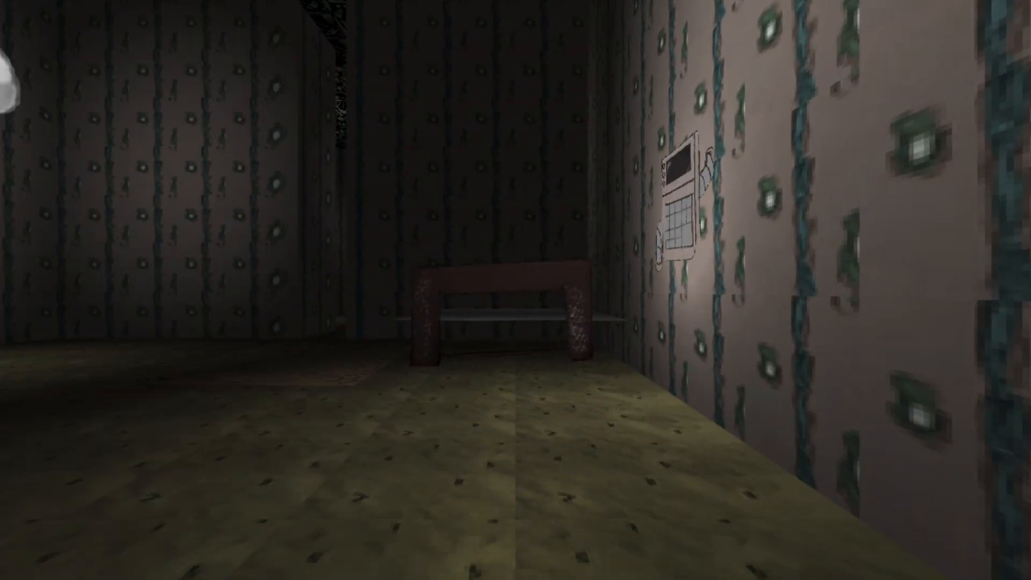
key(w)
key(Left)
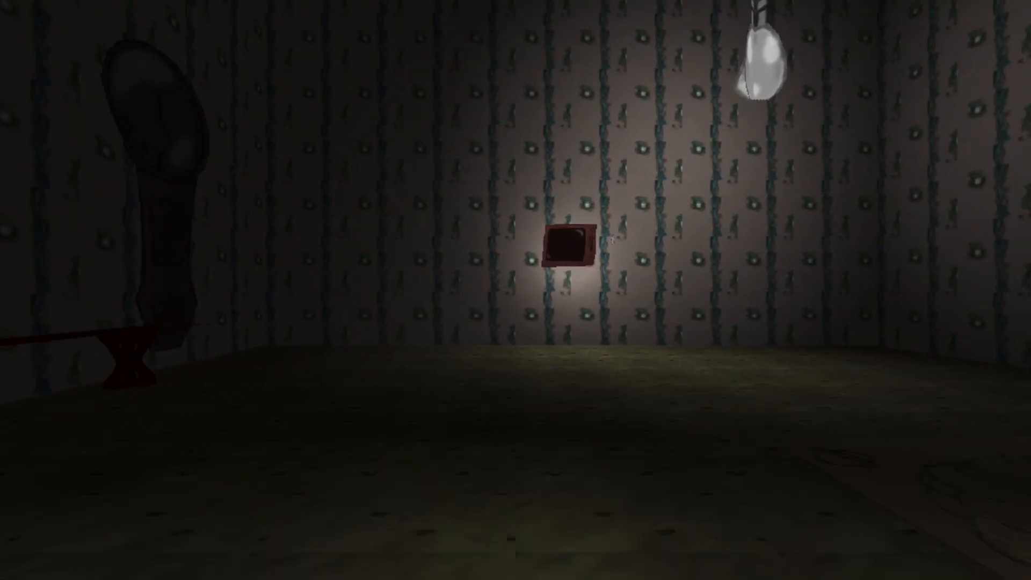
key(w)
key(Right)
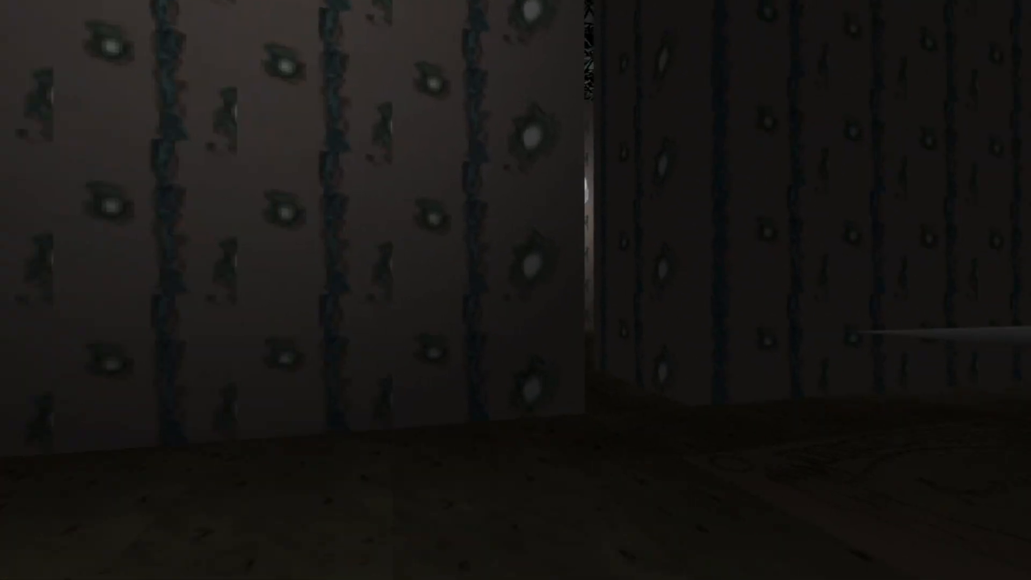
key(w)
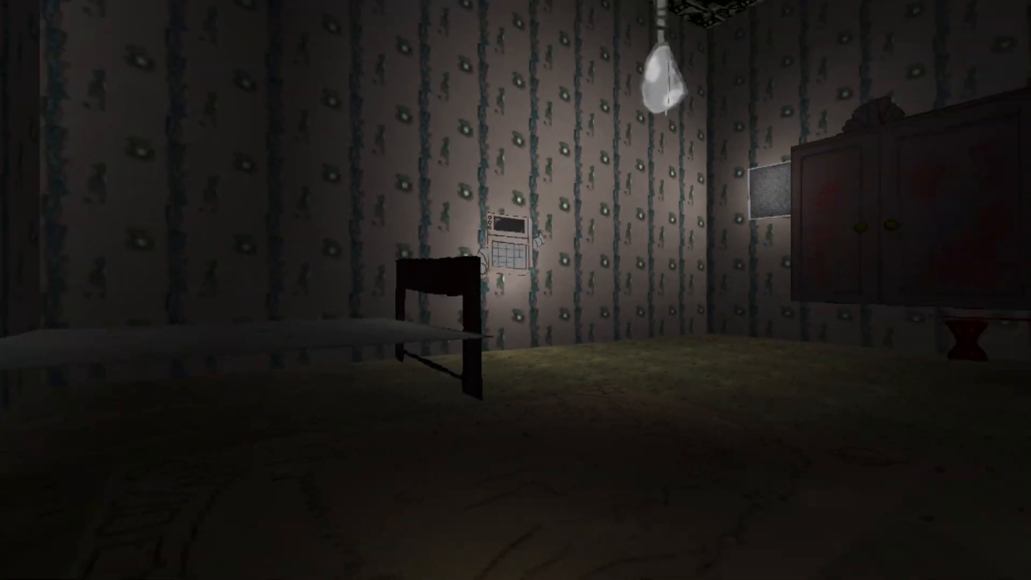
key(Right)
key(Left)
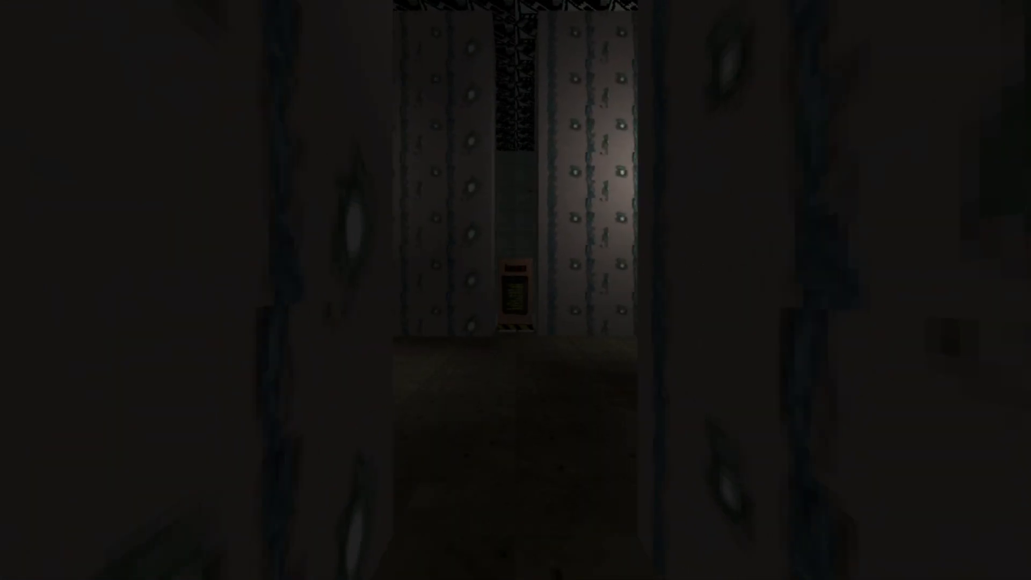
key(Up)
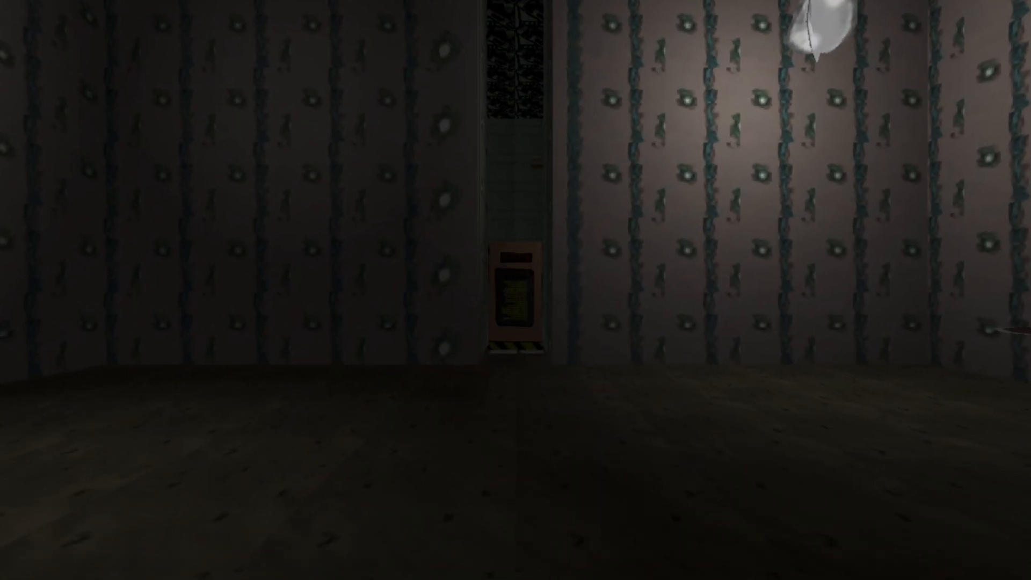
key(Up)
key(Right)
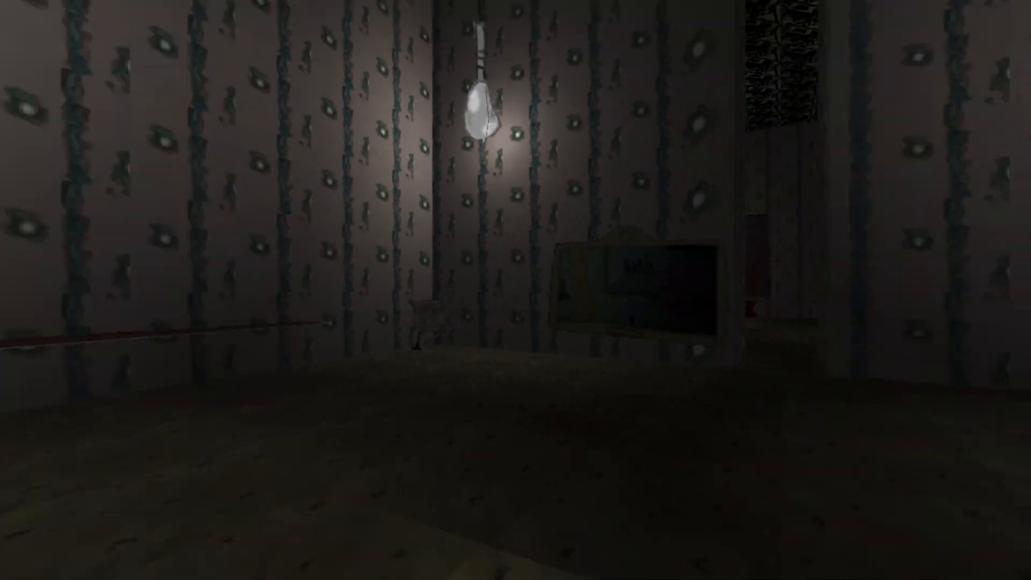
key(Right)
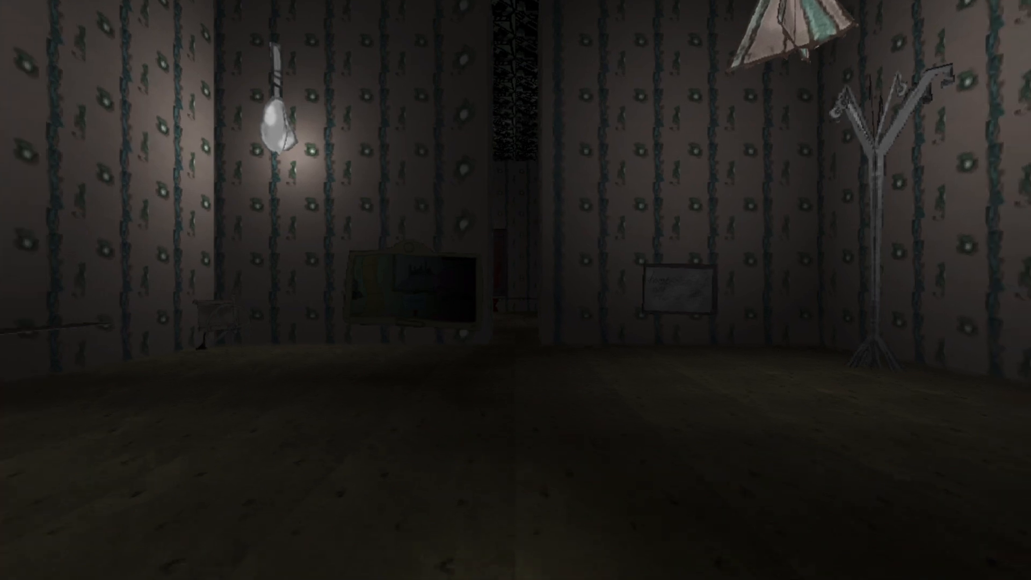
key(a)
key(w)
key(d)
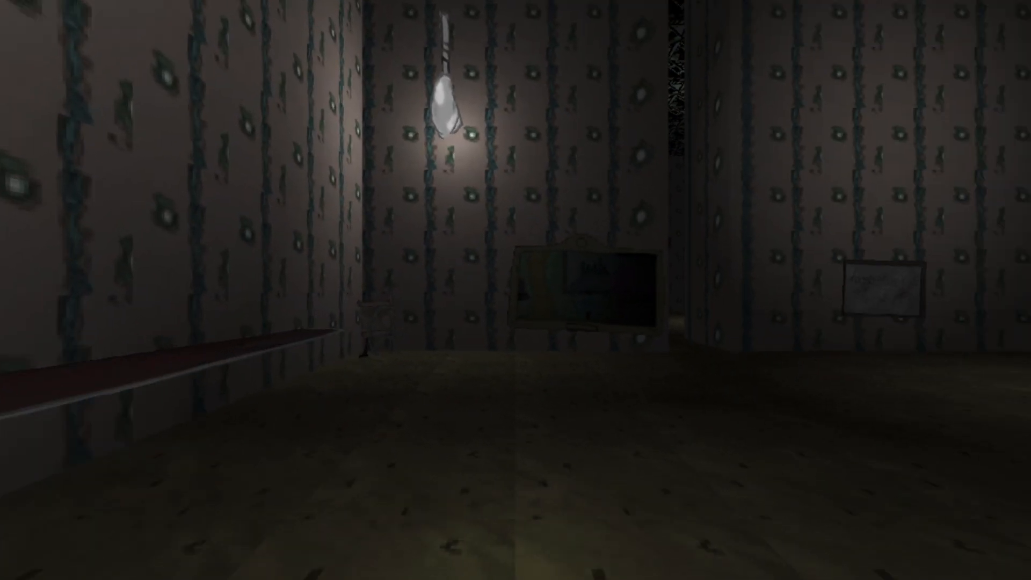
key(w)
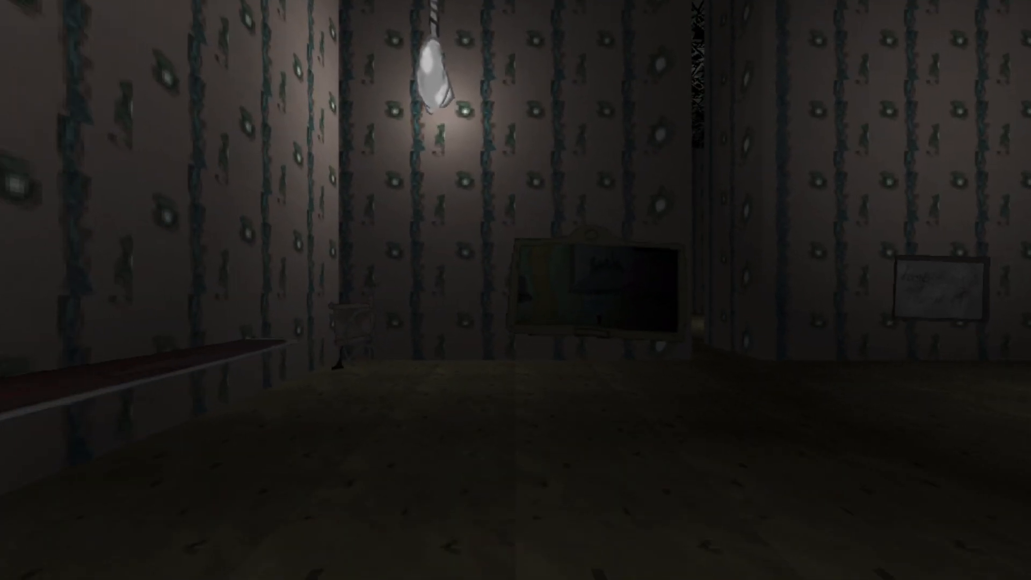
key(w)
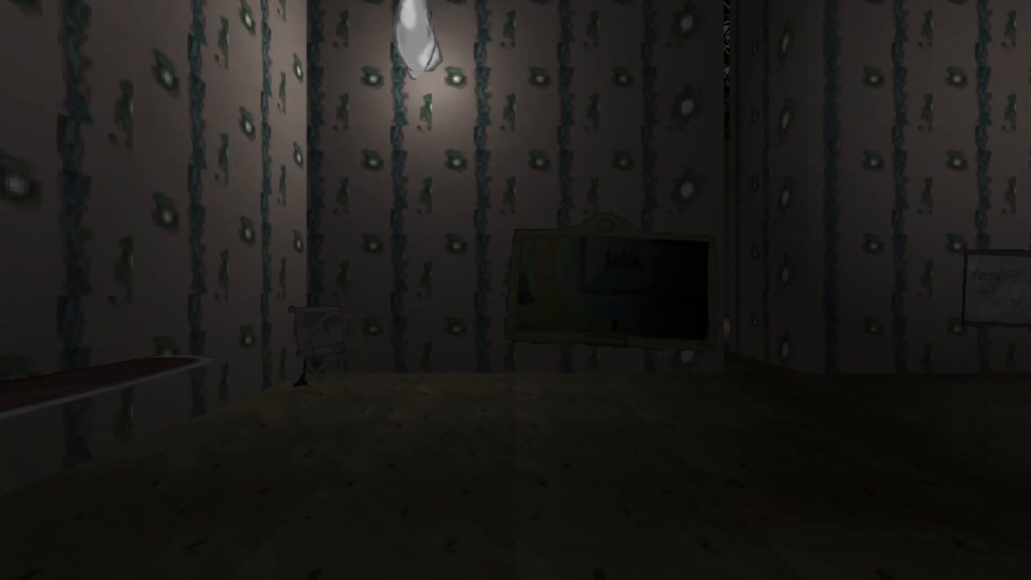
key(w)
key(d)
key(a)
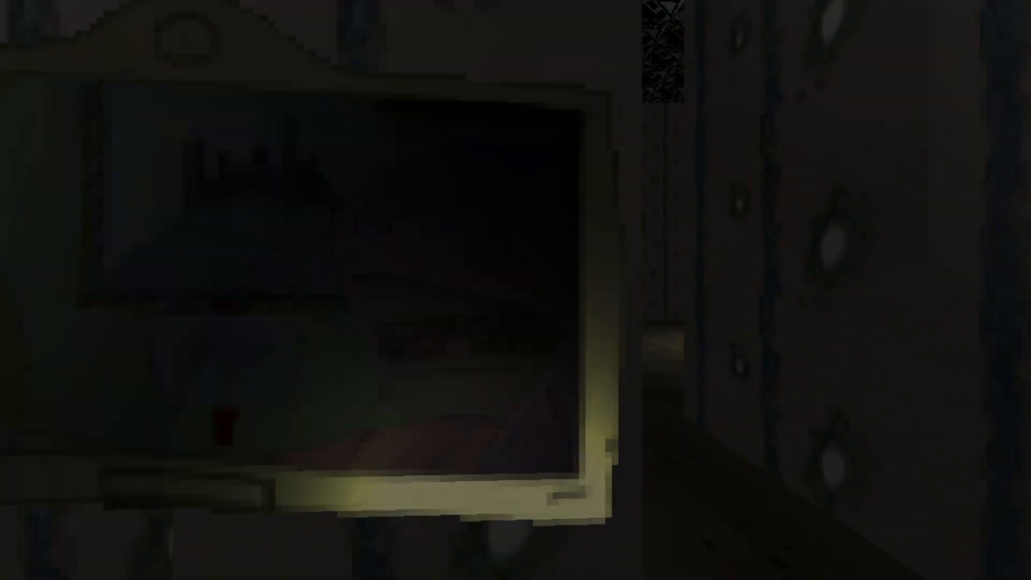
key(w)
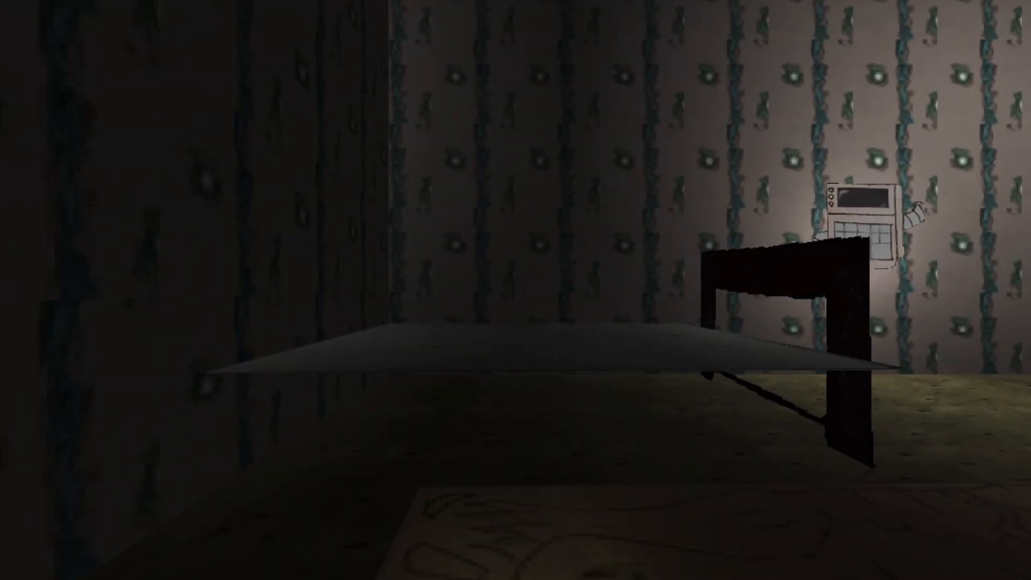
key(w)
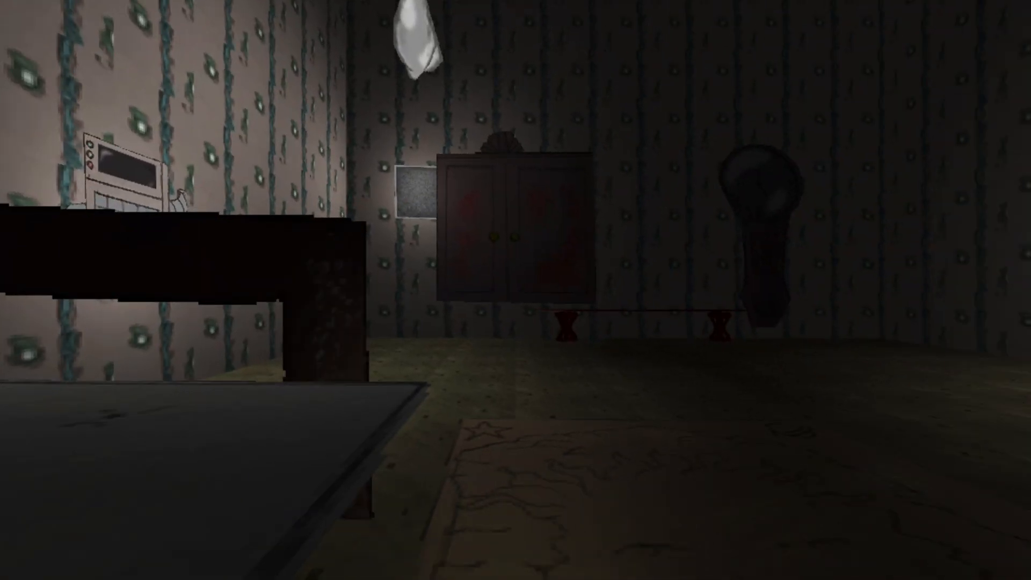
key(s)
key(w)
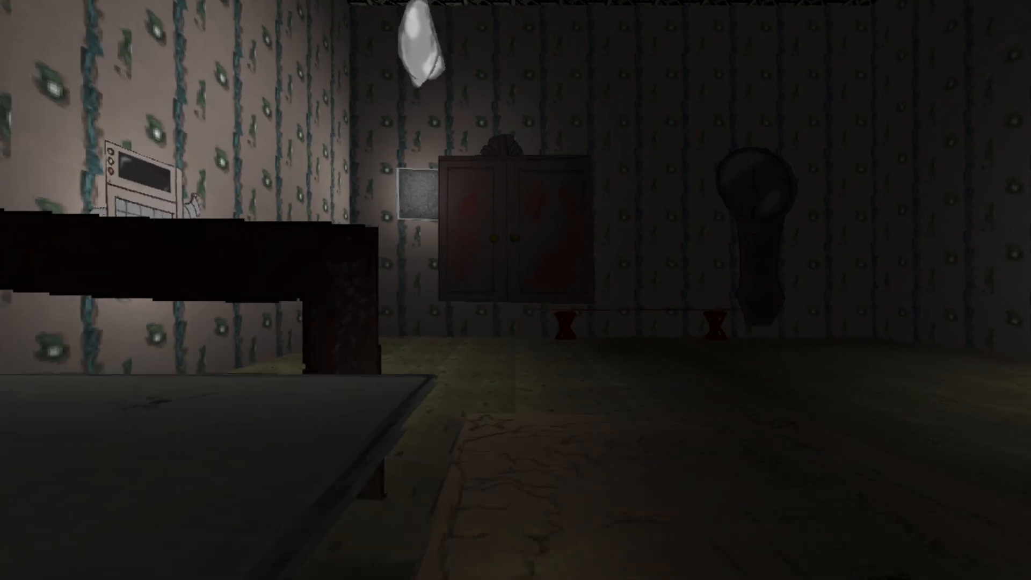
key(s)
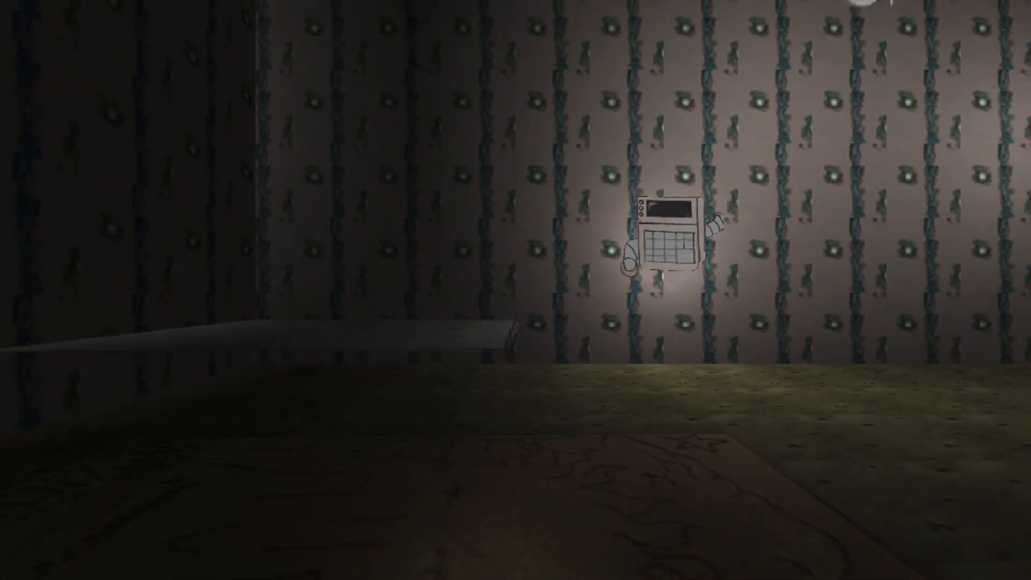
key(w)
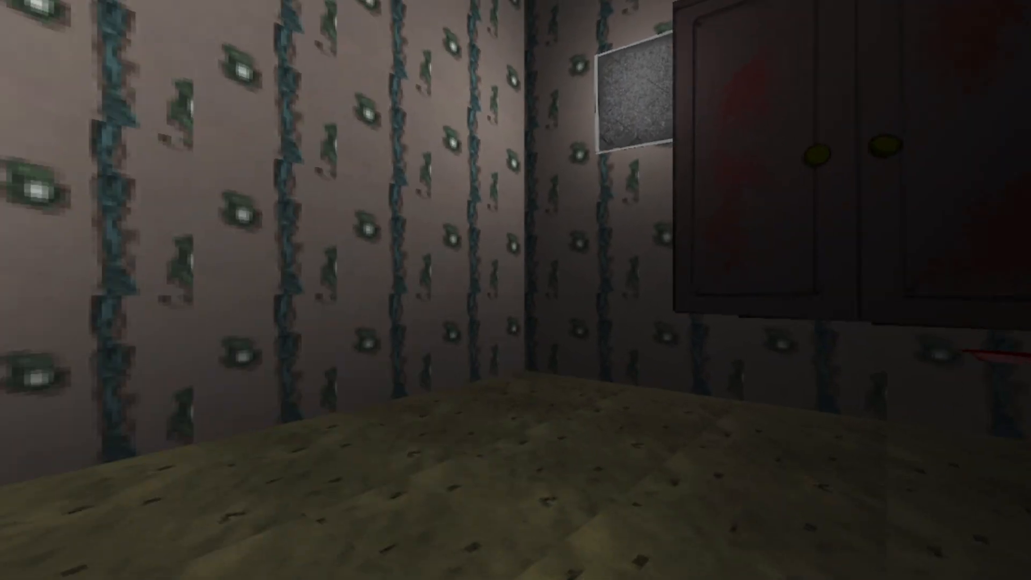
key(s)
key(s)
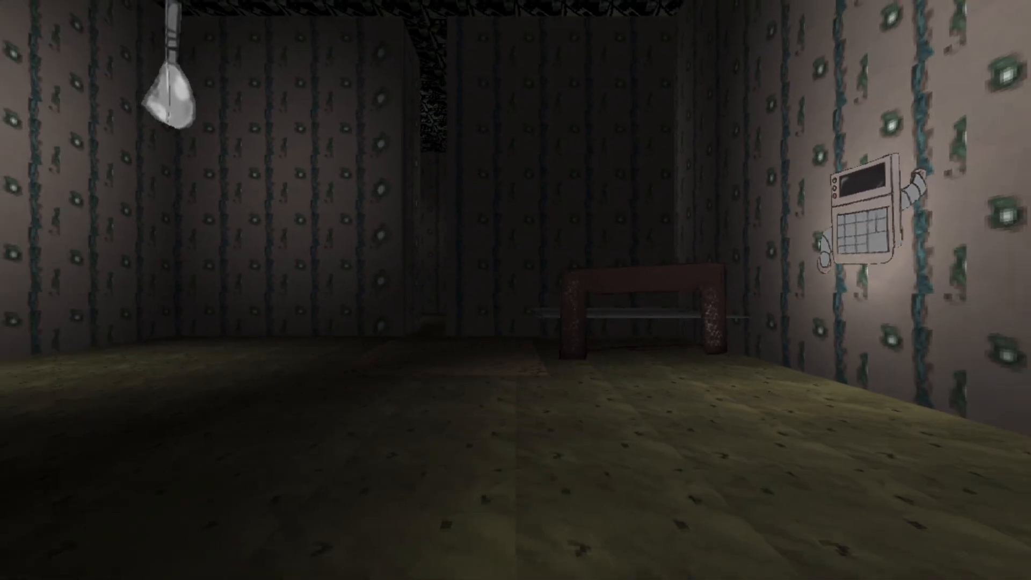
key(w)
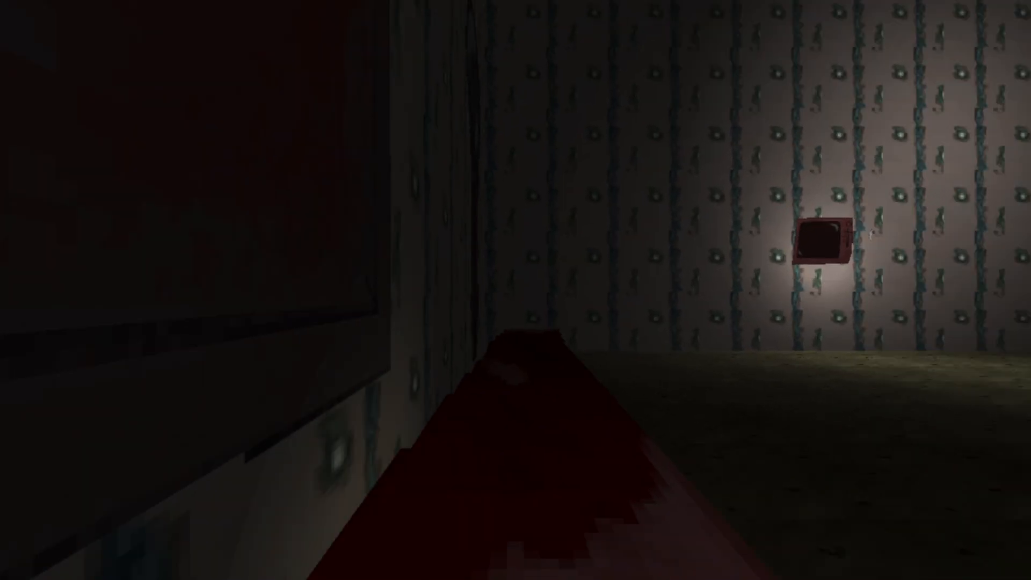
key(w)
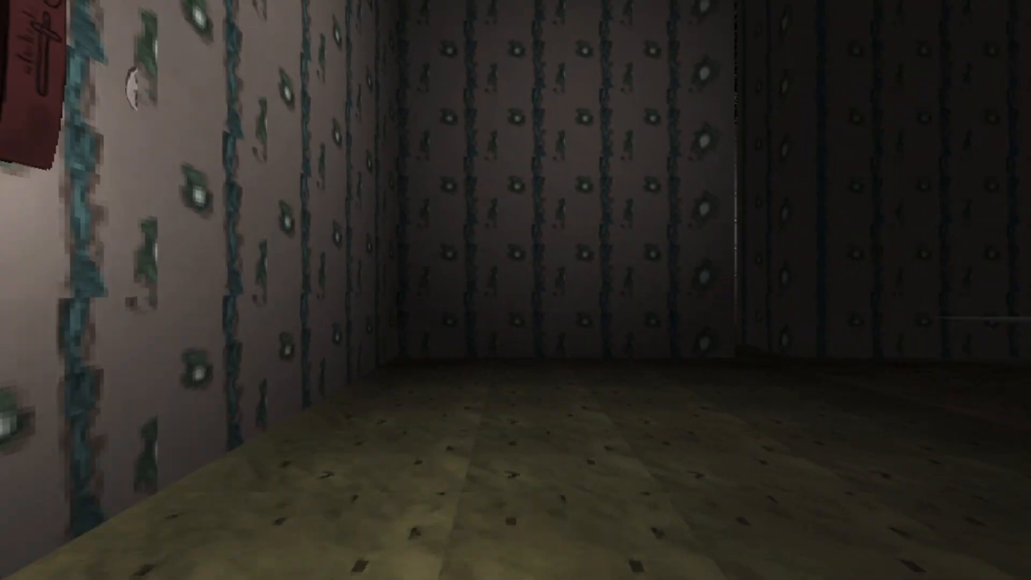
key(s)
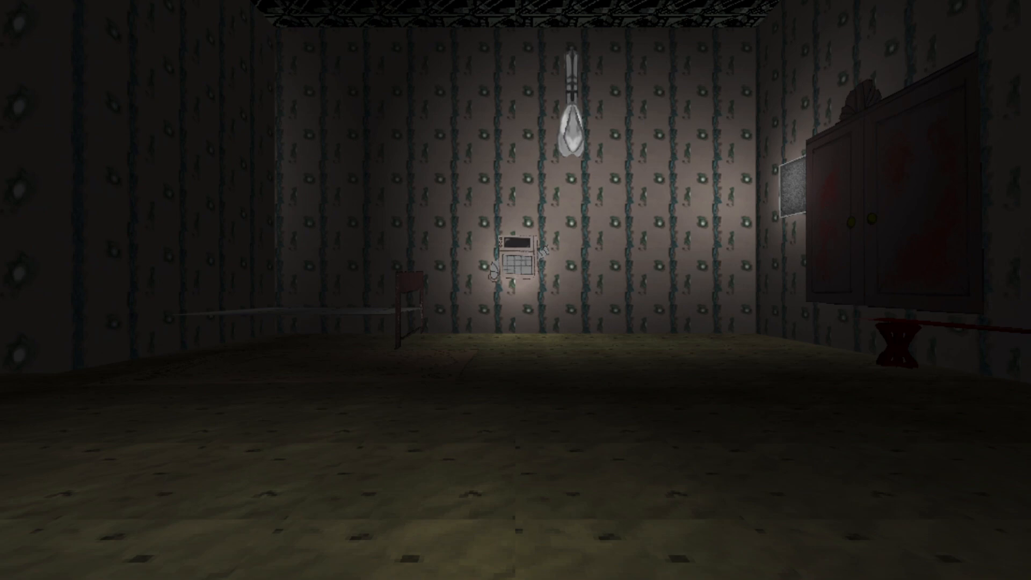
key(w)
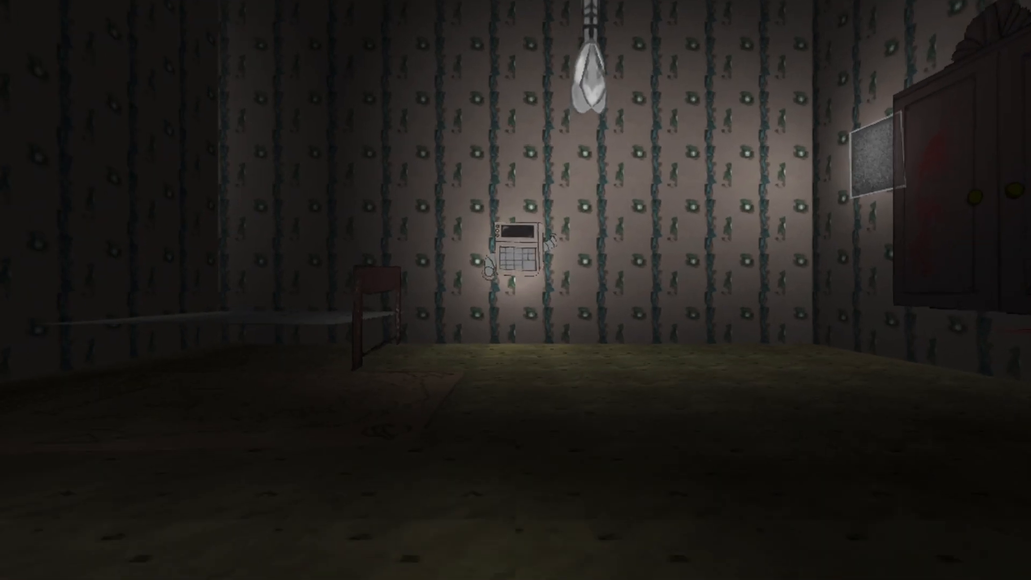
key(s)
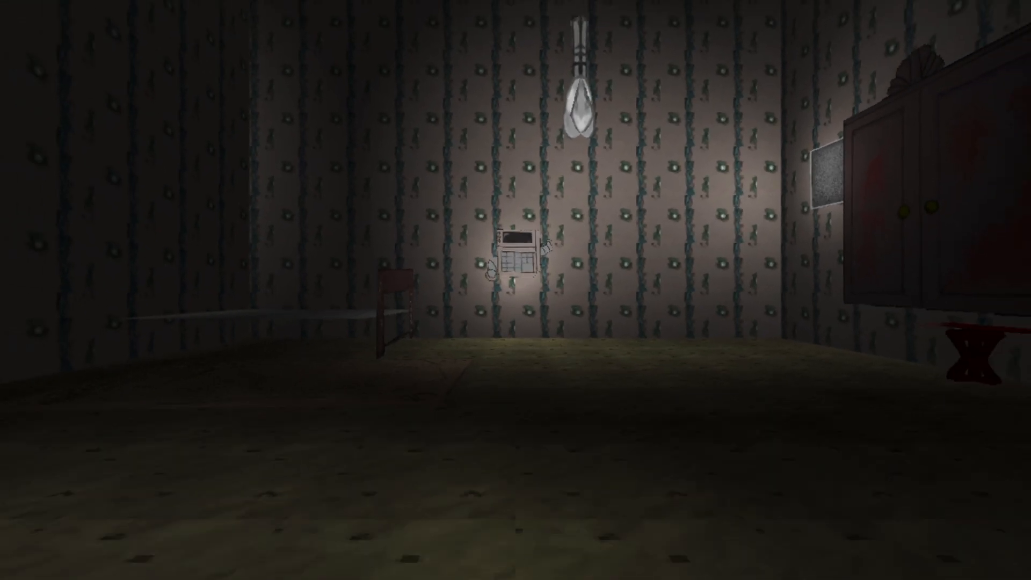